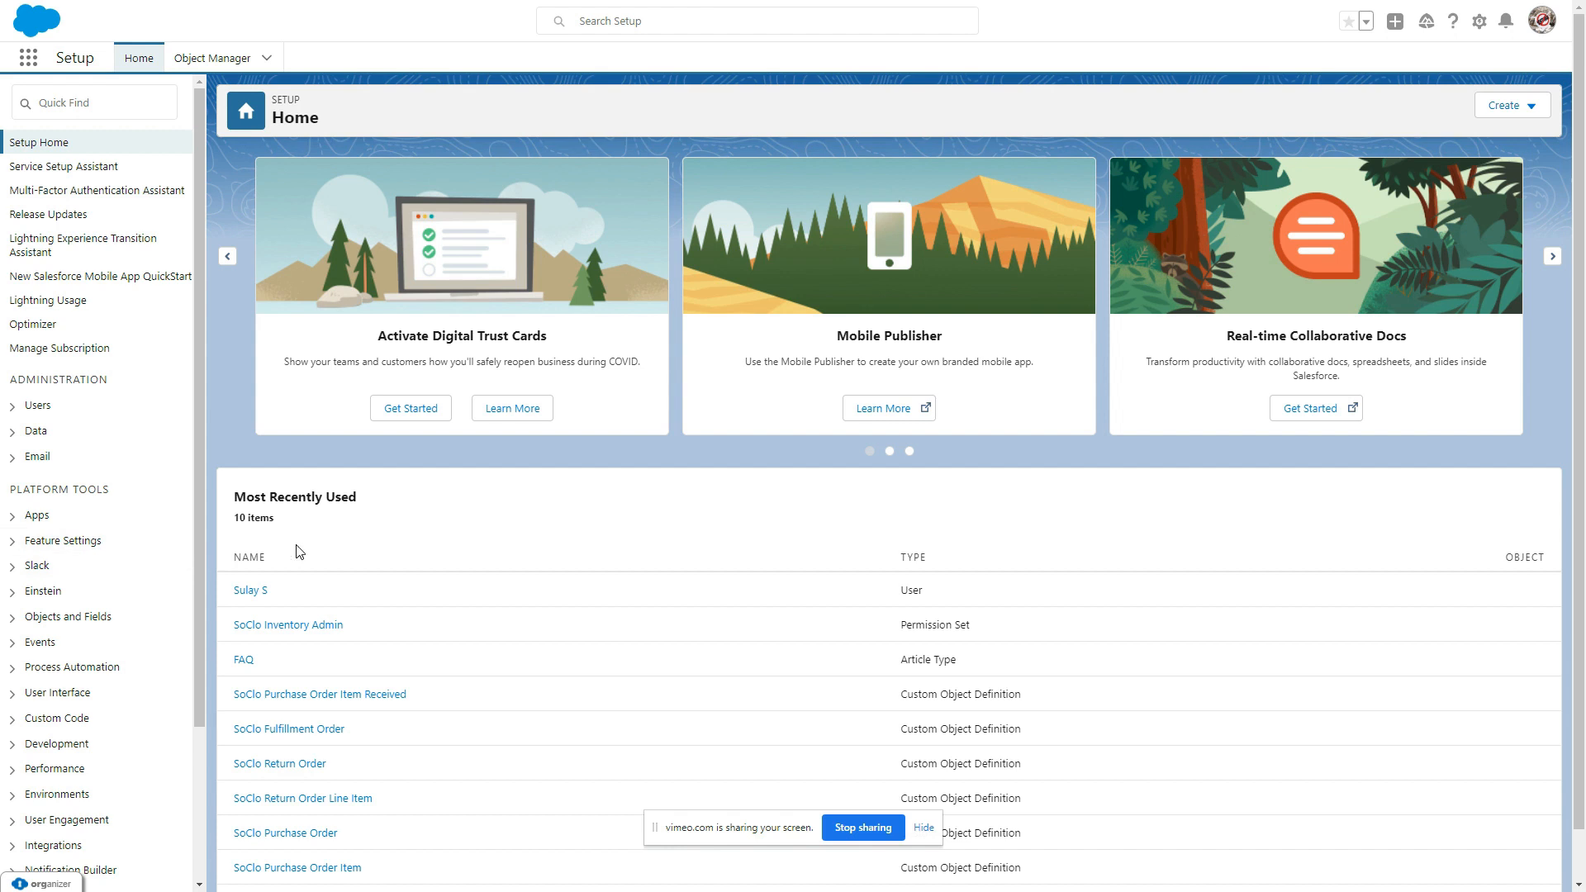
# Open the license management page of the installed SoClo Inventory package
pyautogui.click(15, 519)
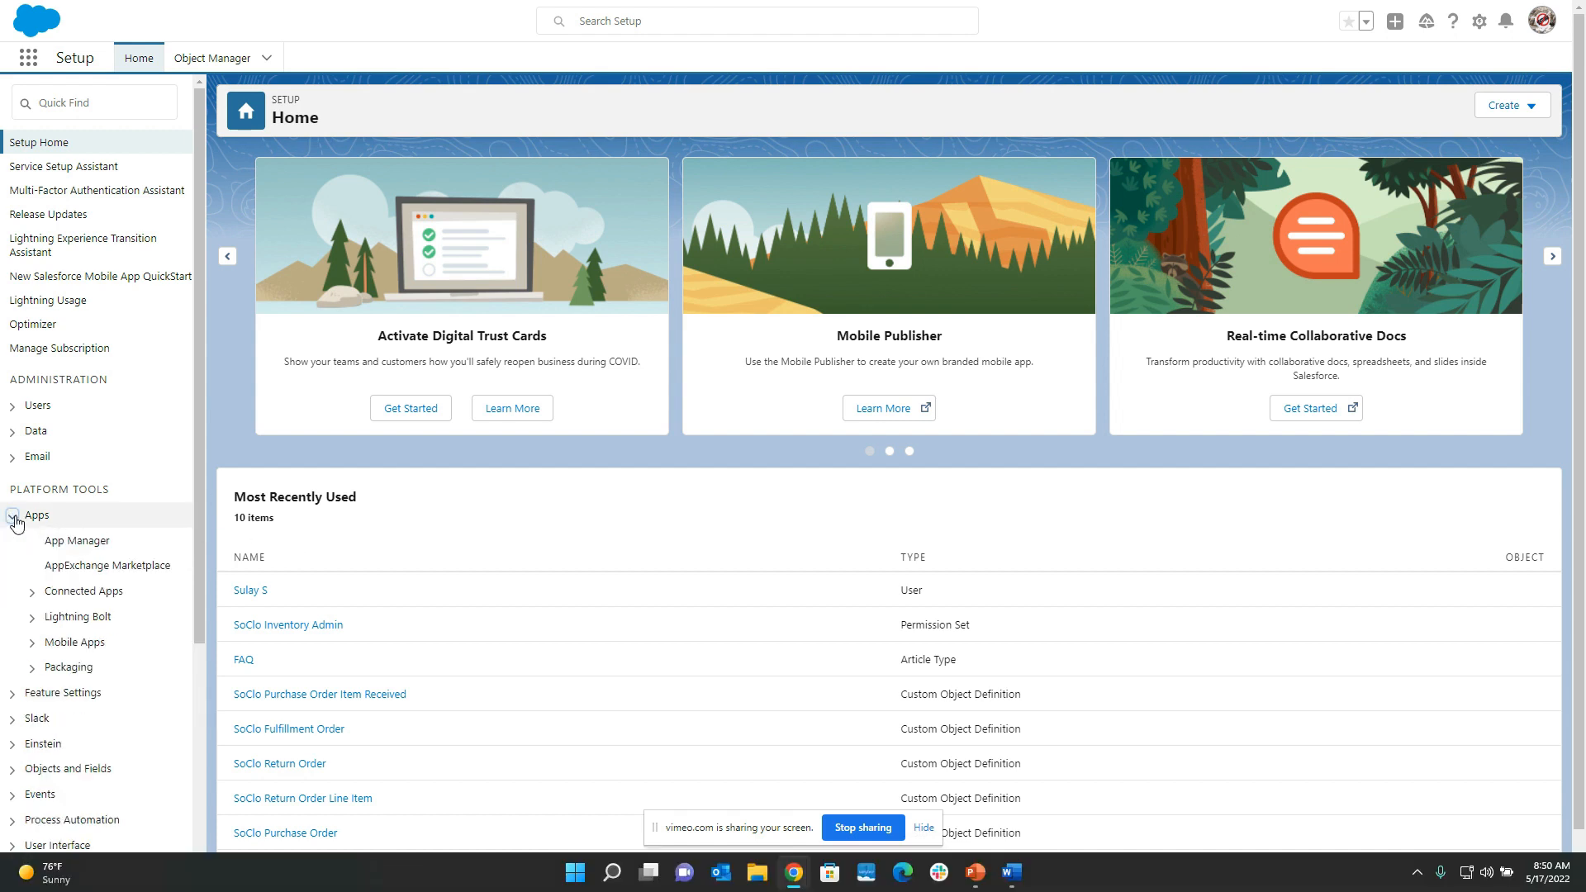
pyautogui.click(31, 669)
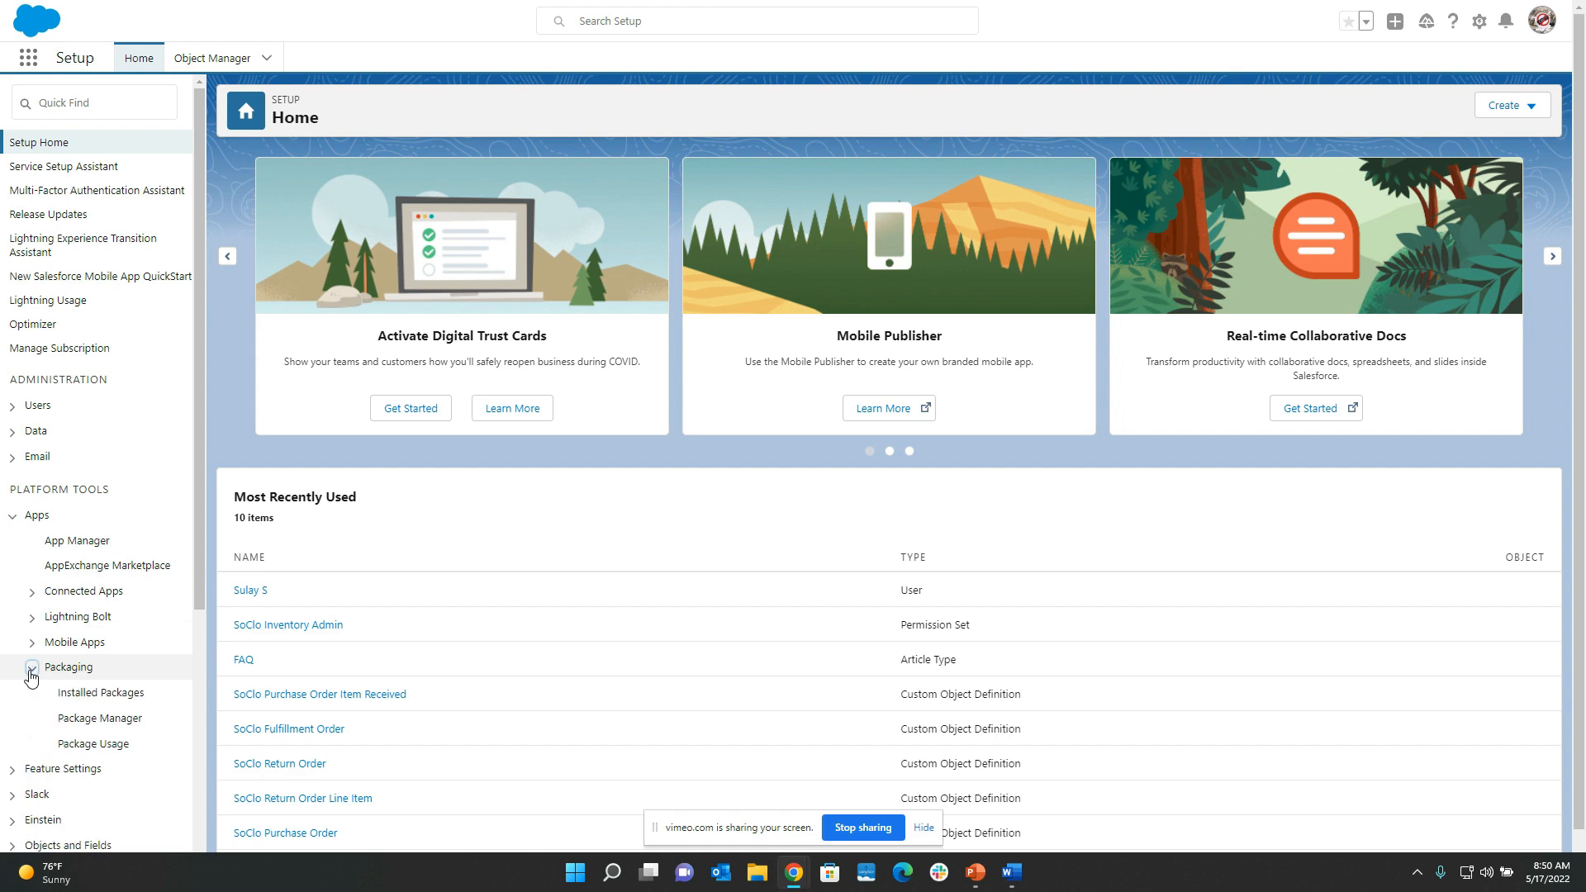
pyautogui.click(69, 696)
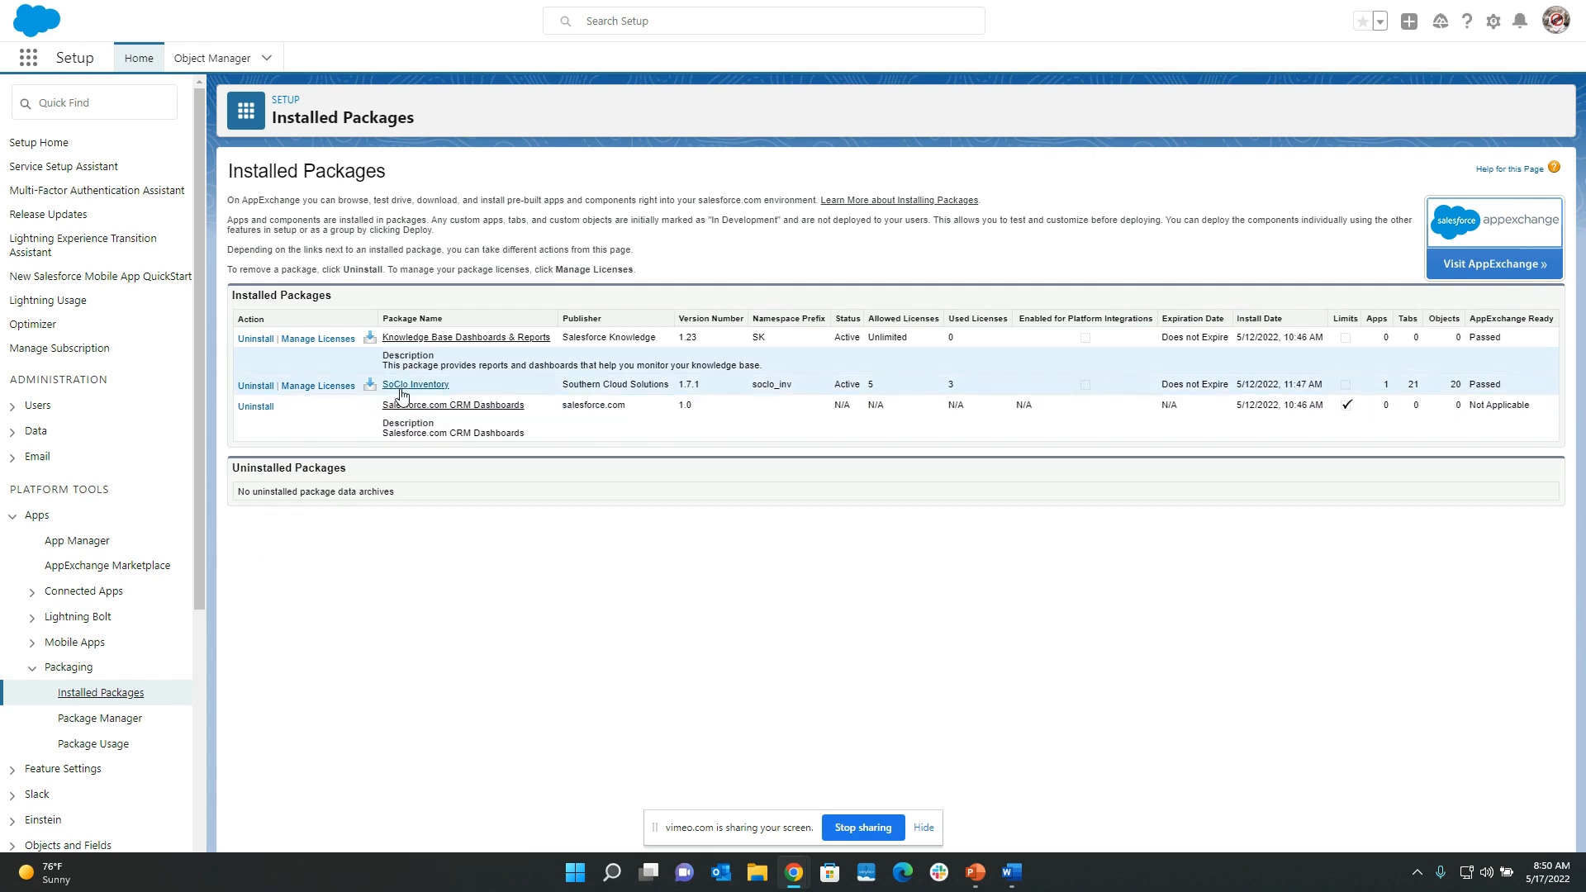
pyautogui.click(322, 386)
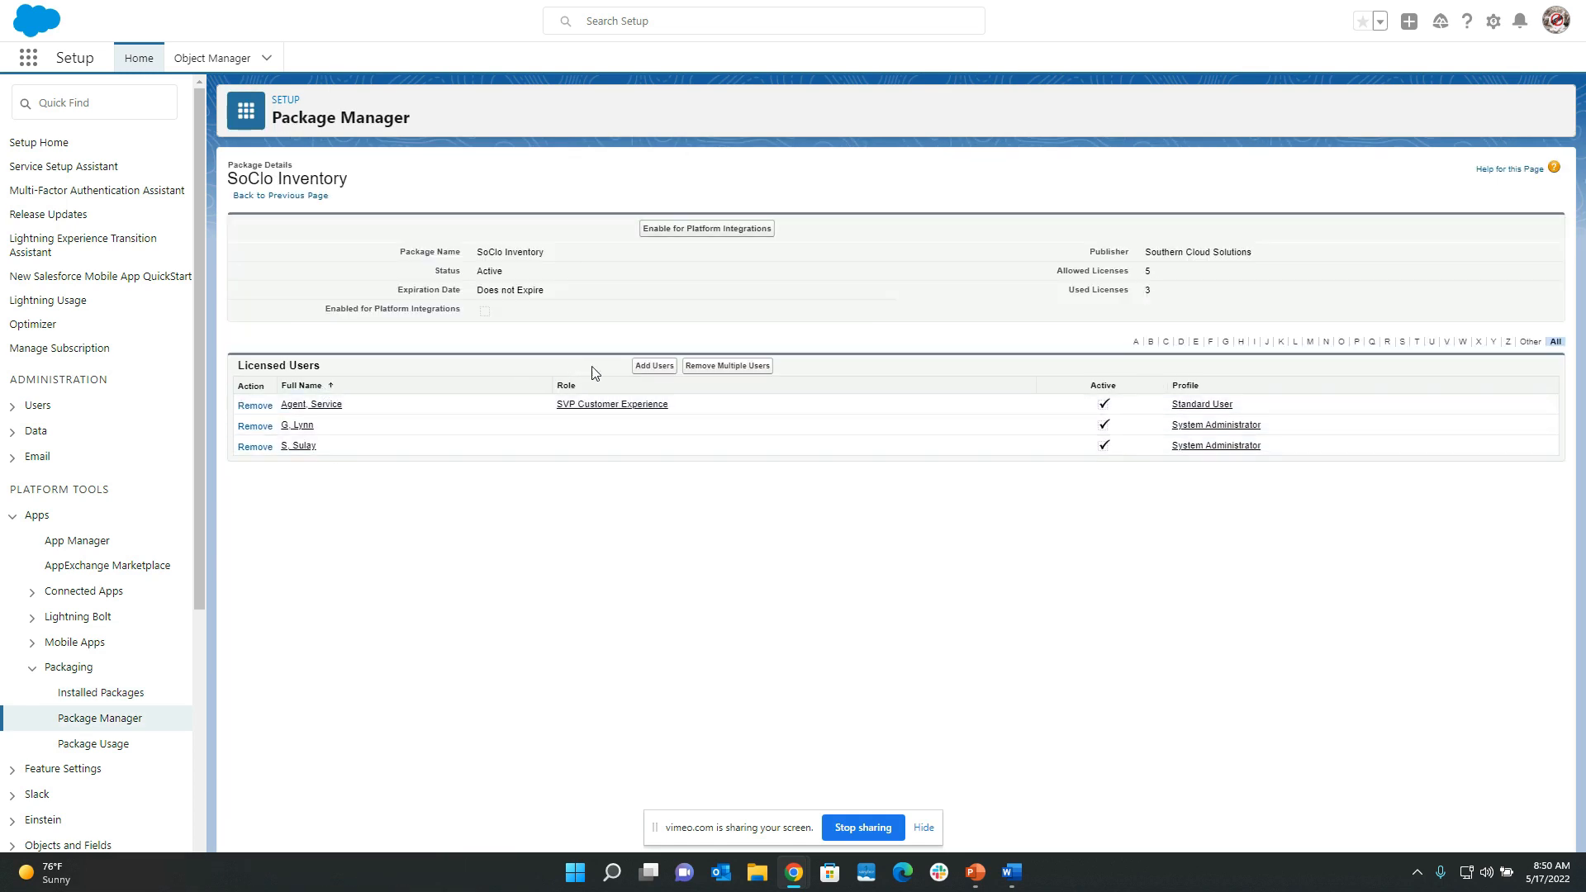
# Add the third available user, an active System Administrator, to the licensed users of SoClo Inventory
pyautogui.click(653, 366)
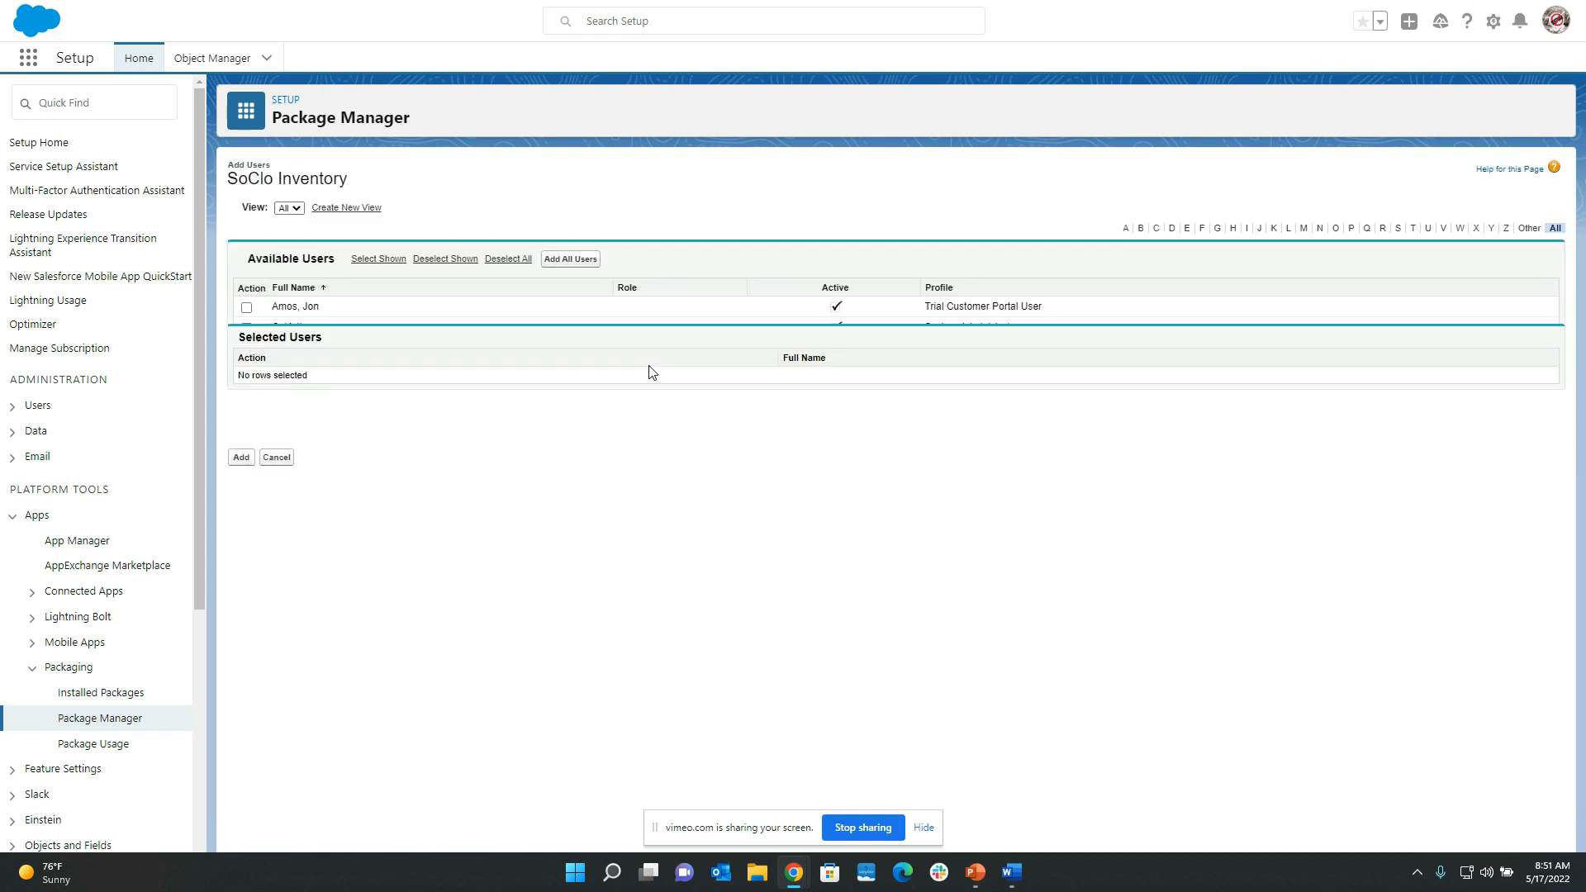
pyautogui.click(247, 308)
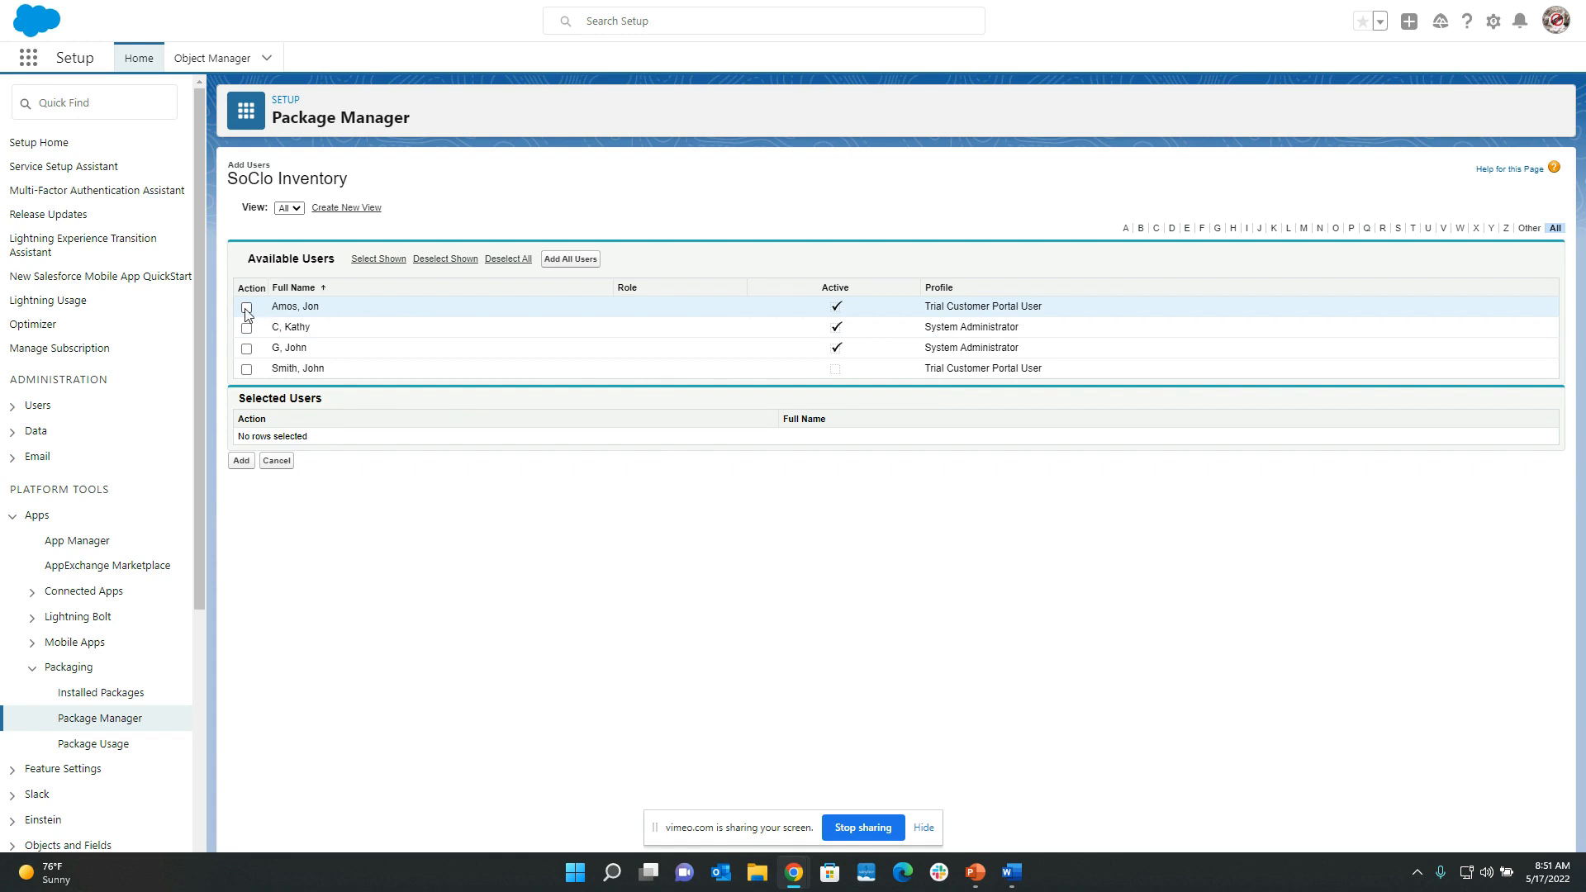
pyautogui.click(246, 309)
pyautogui.click(247, 349)
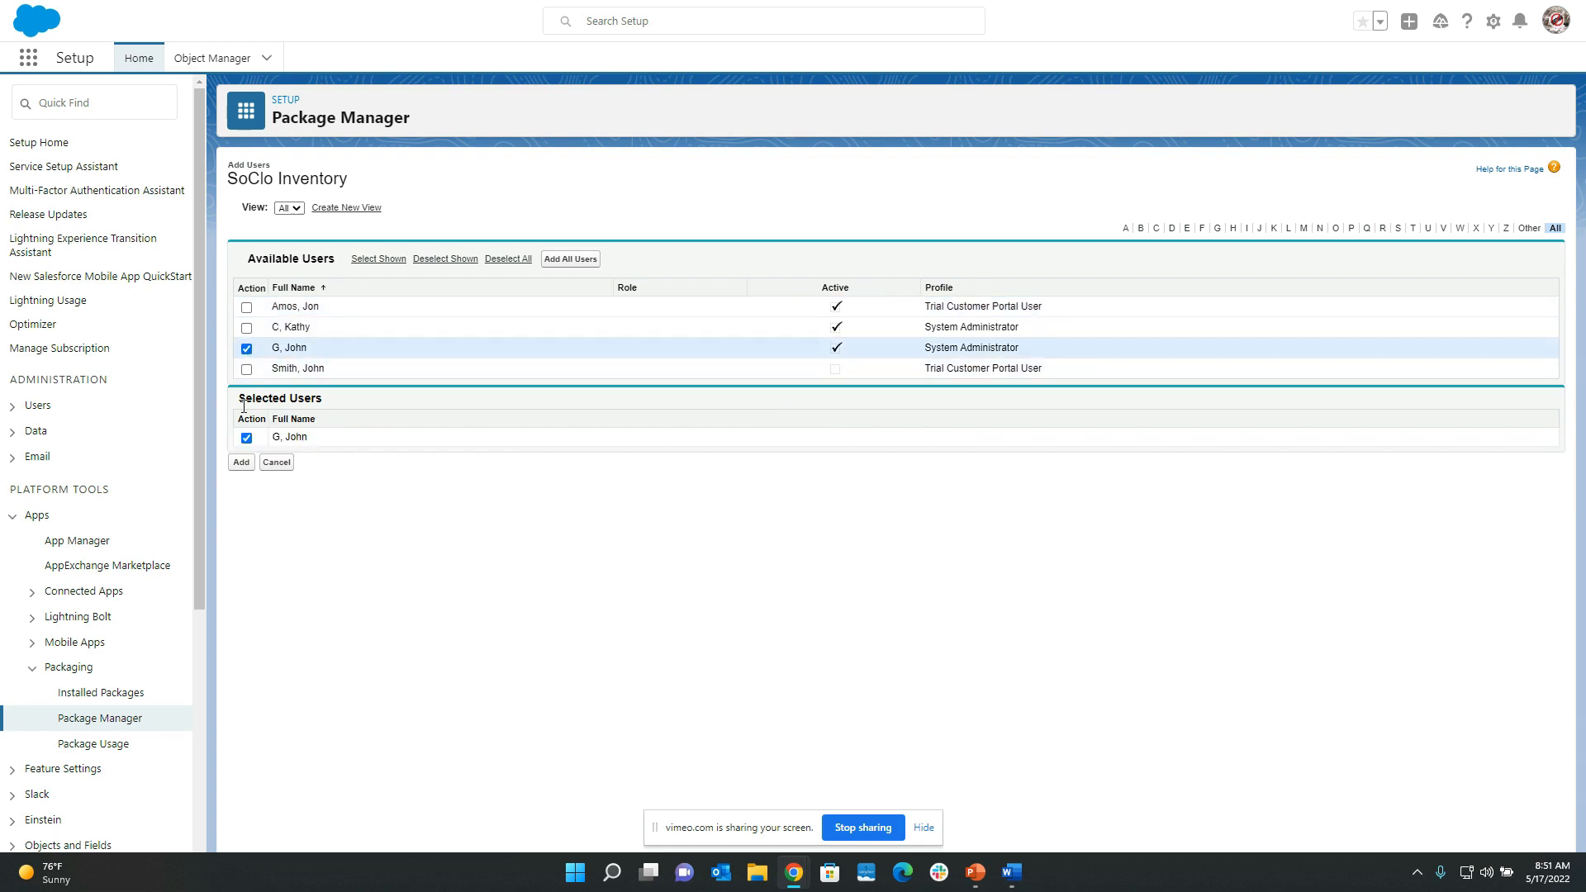
pyautogui.click(241, 464)
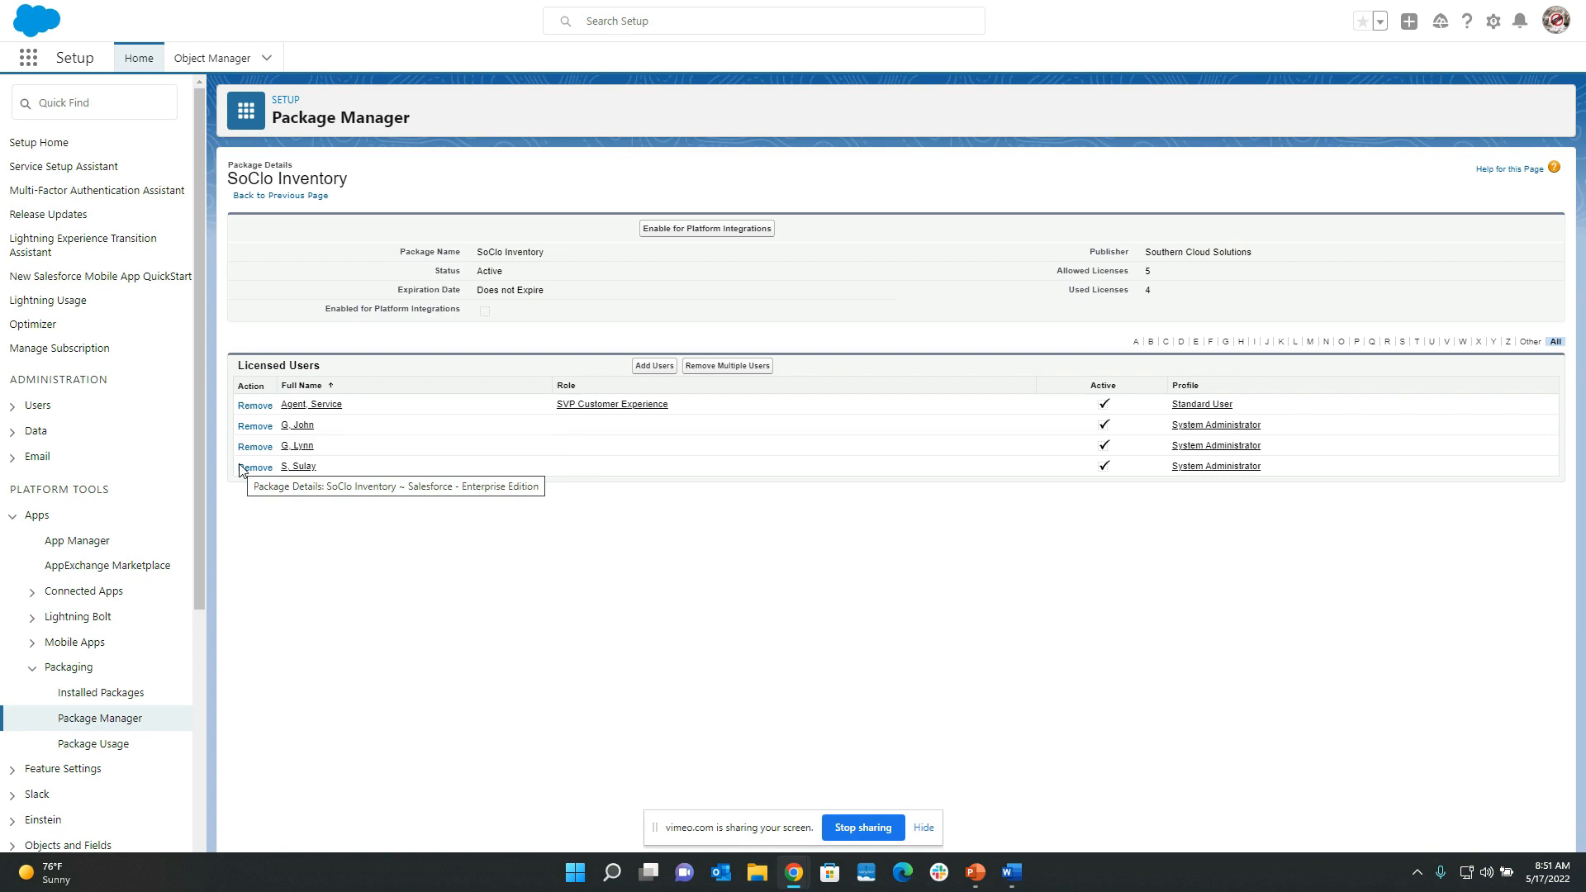
# Review the user assignments of the SoClo Inventory User permission set, selecting and deselecting the assigned service agent
pyautogui.click(11, 408)
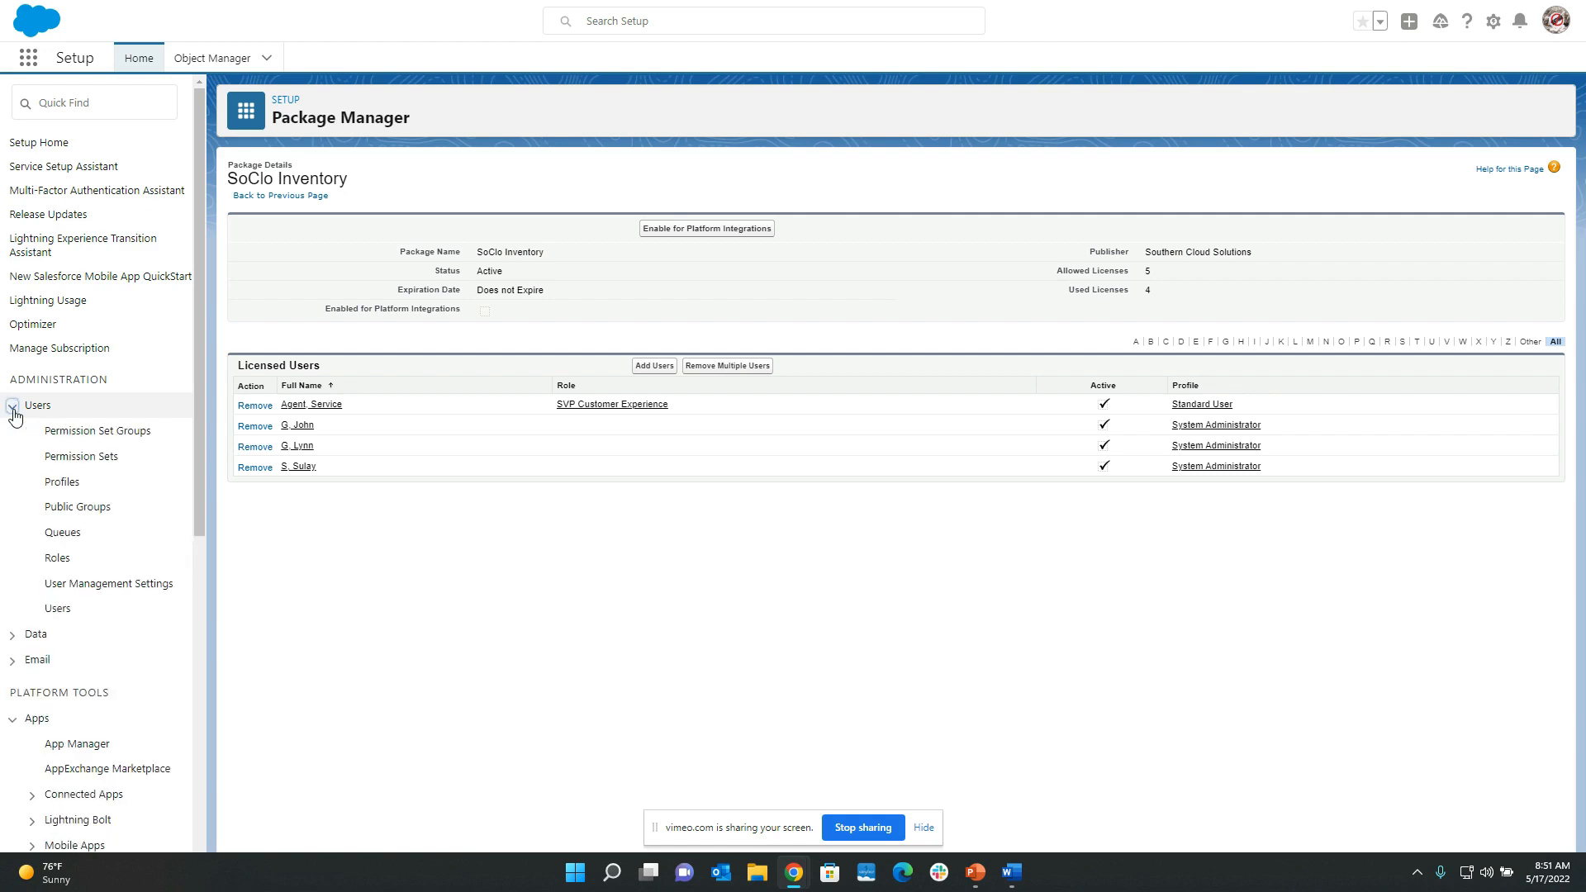
pyautogui.click(86, 466)
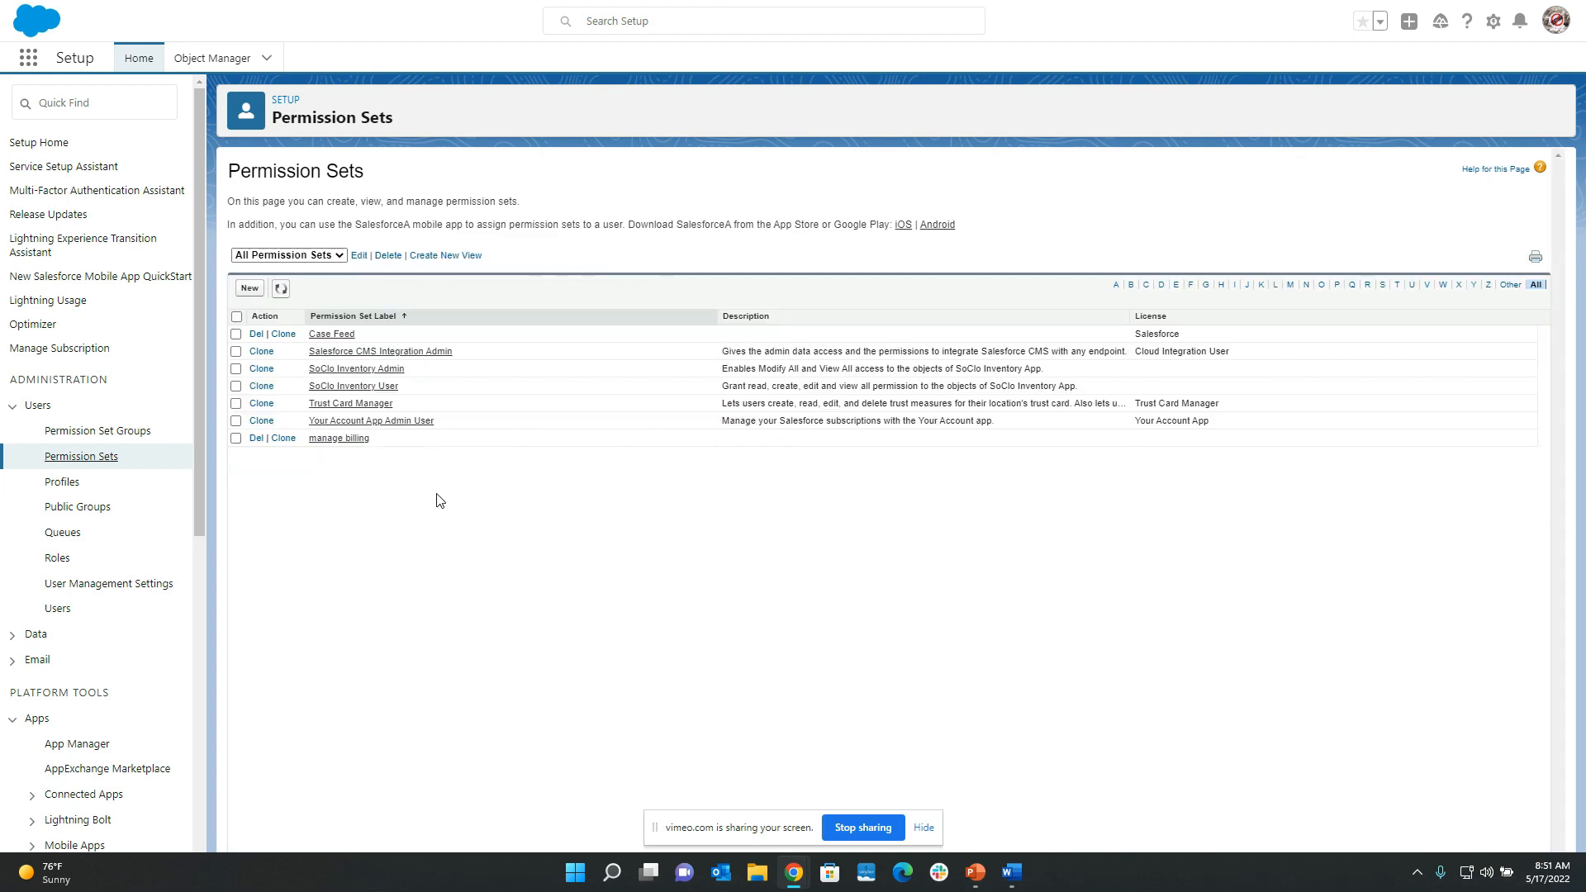
pyautogui.click(379, 389)
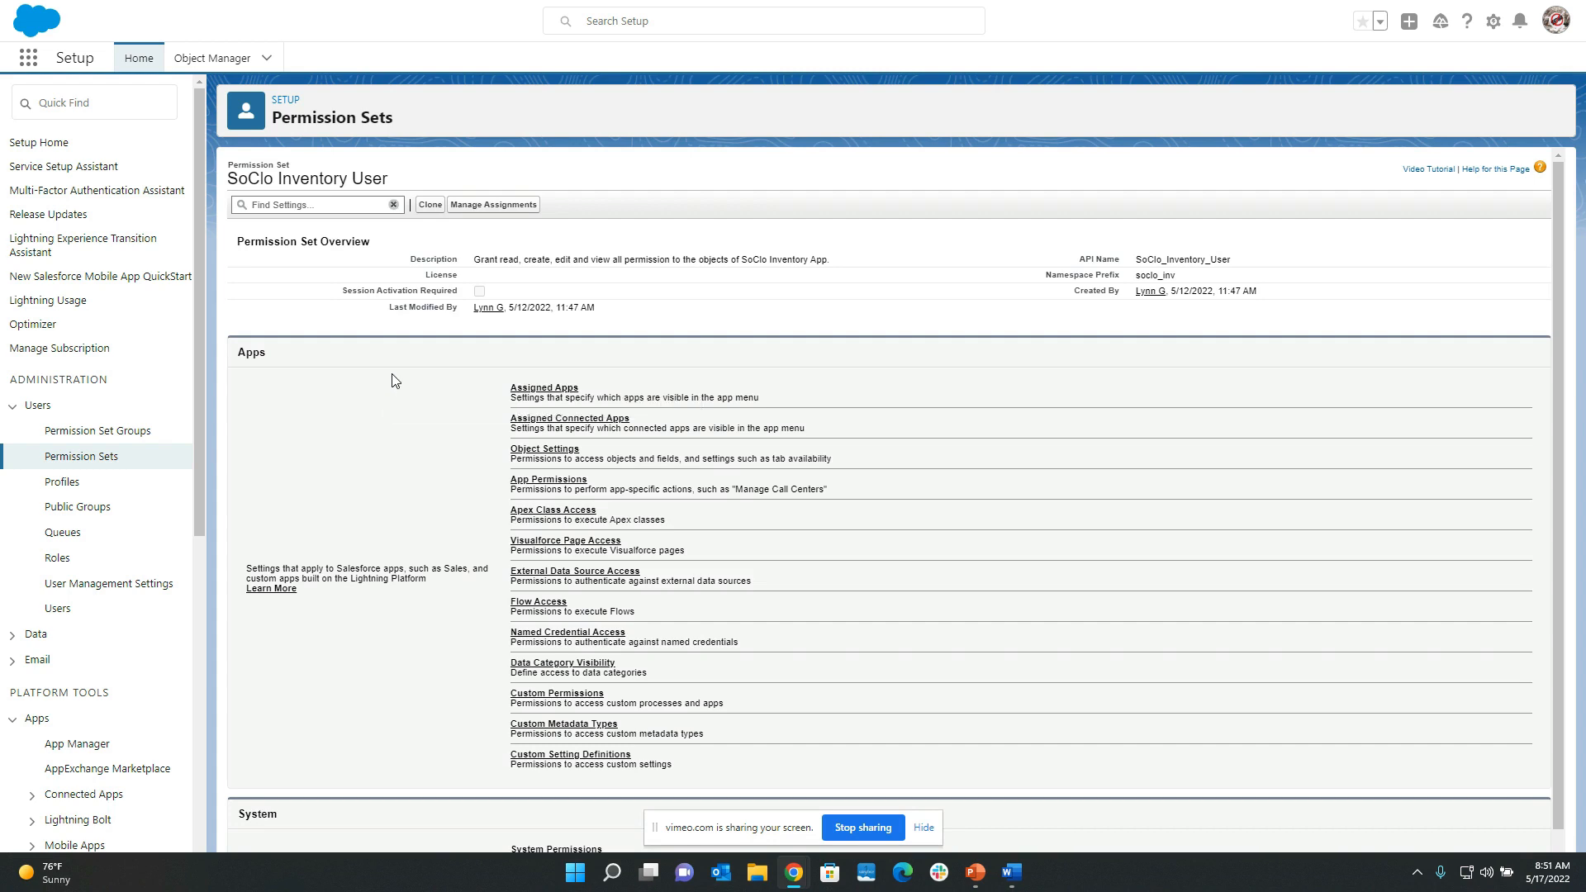
pyautogui.click(485, 214)
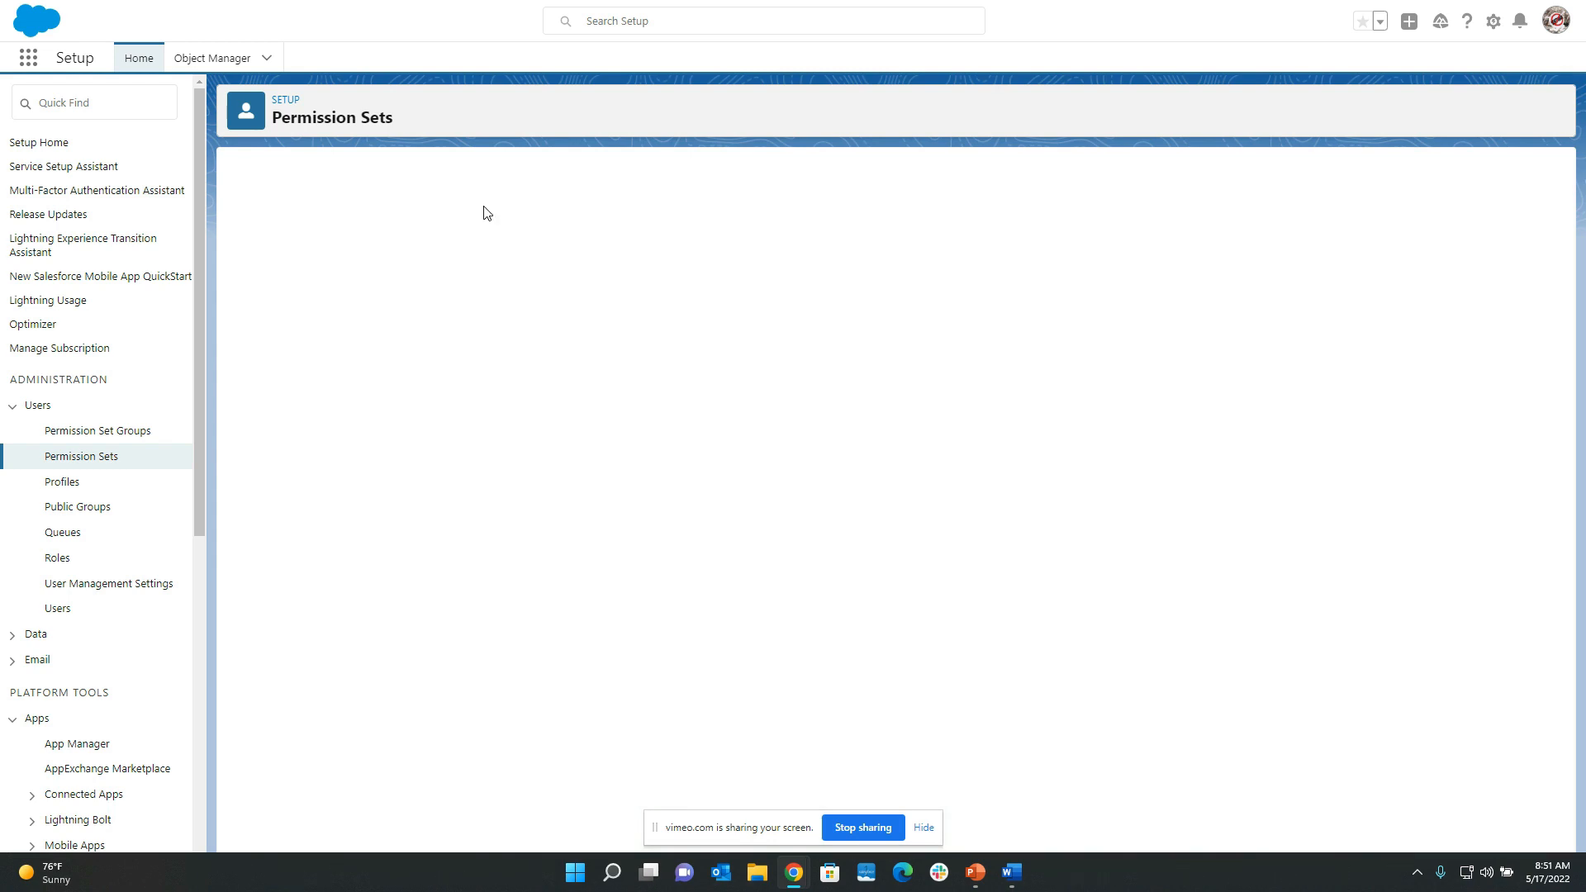
pyautogui.click(246, 296)
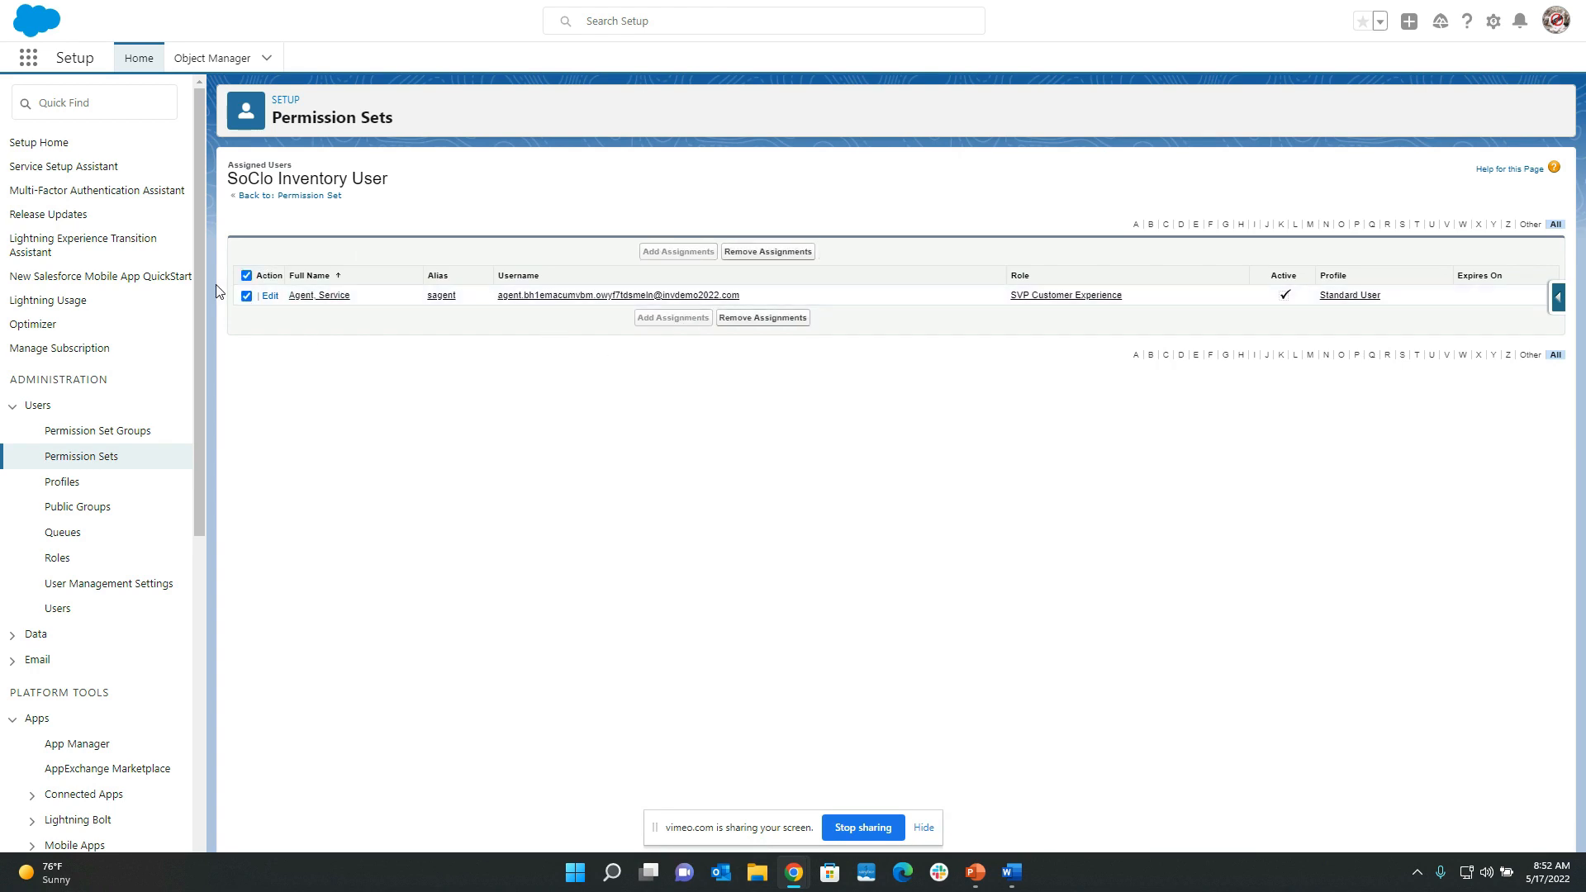
pyautogui.click(247, 295)
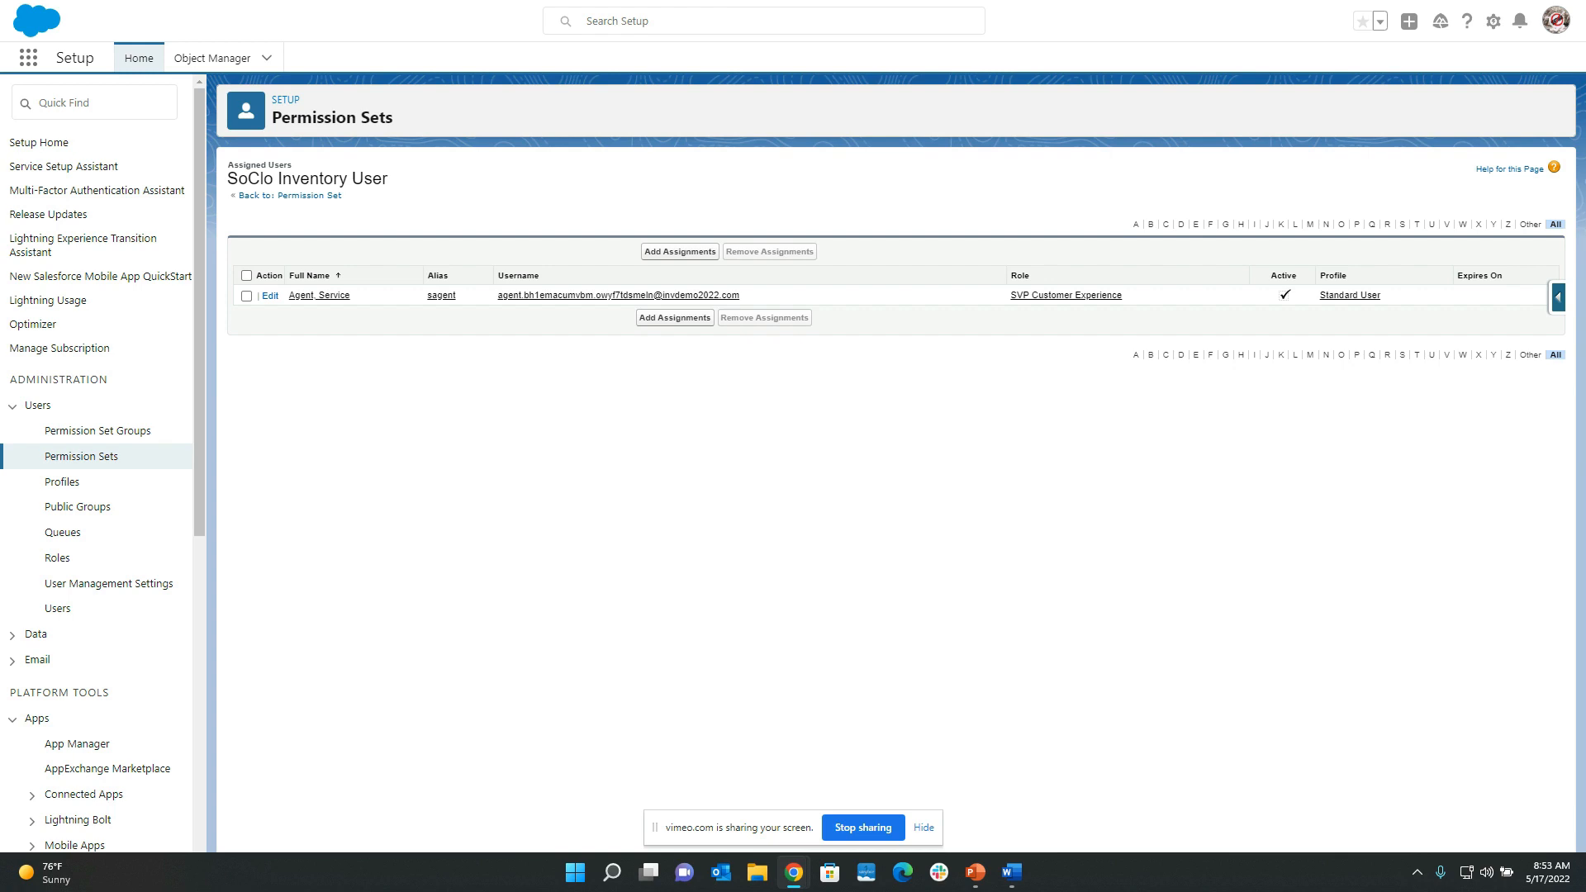
# Review the public groups and the queues set up for SoClo inventory and maintenance notifications
pyautogui.click(98, 515)
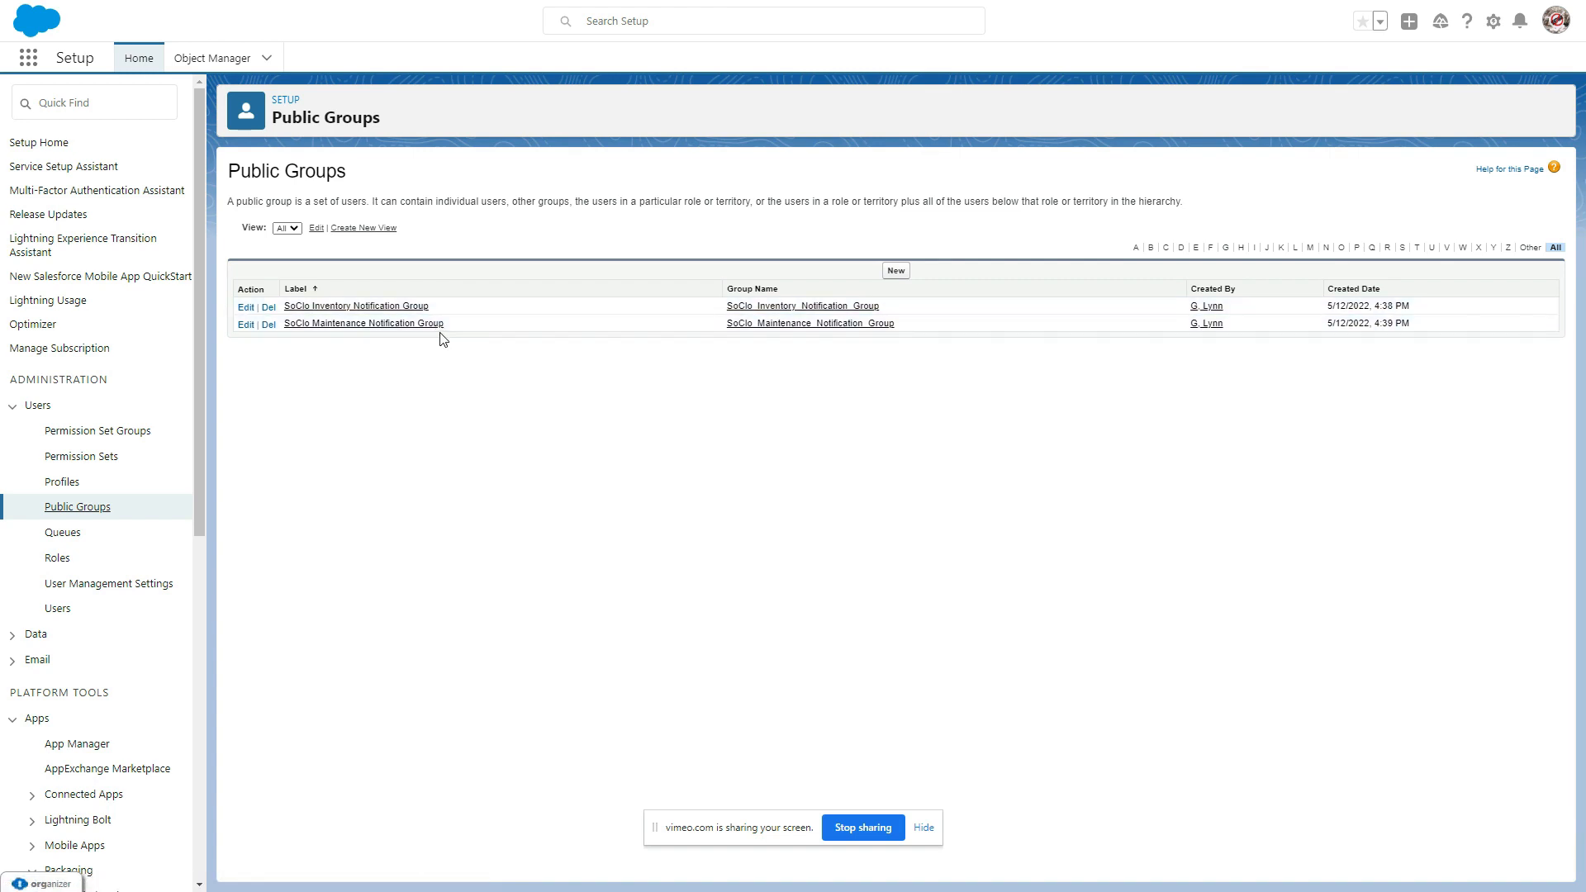
pyautogui.click(64, 533)
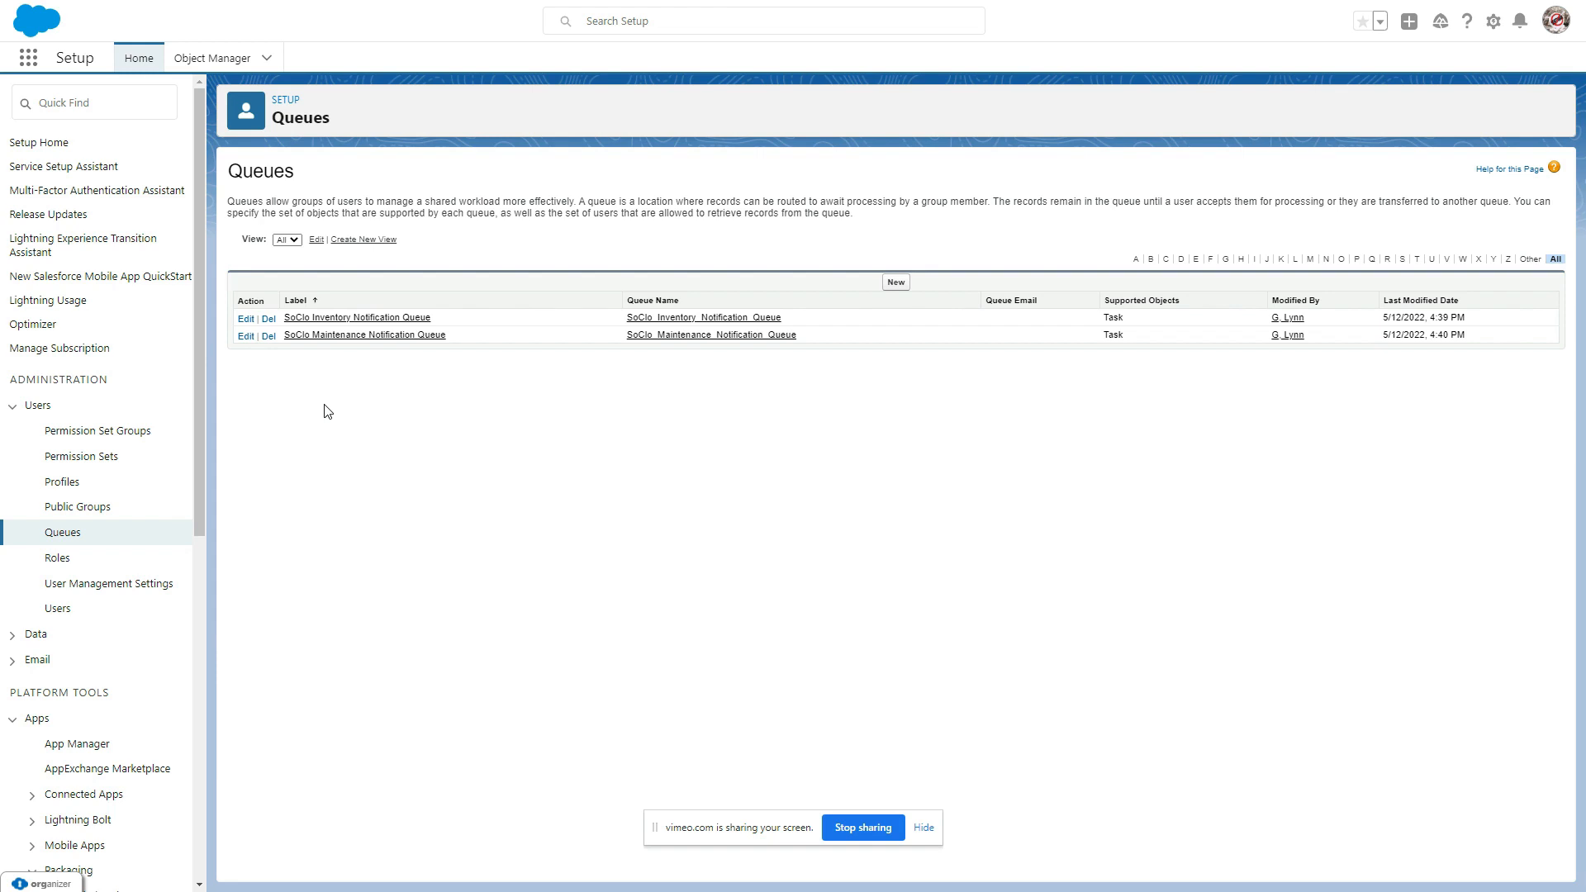
# Check which page layout is assigned to each profile for the Account object
pyautogui.click(221, 66)
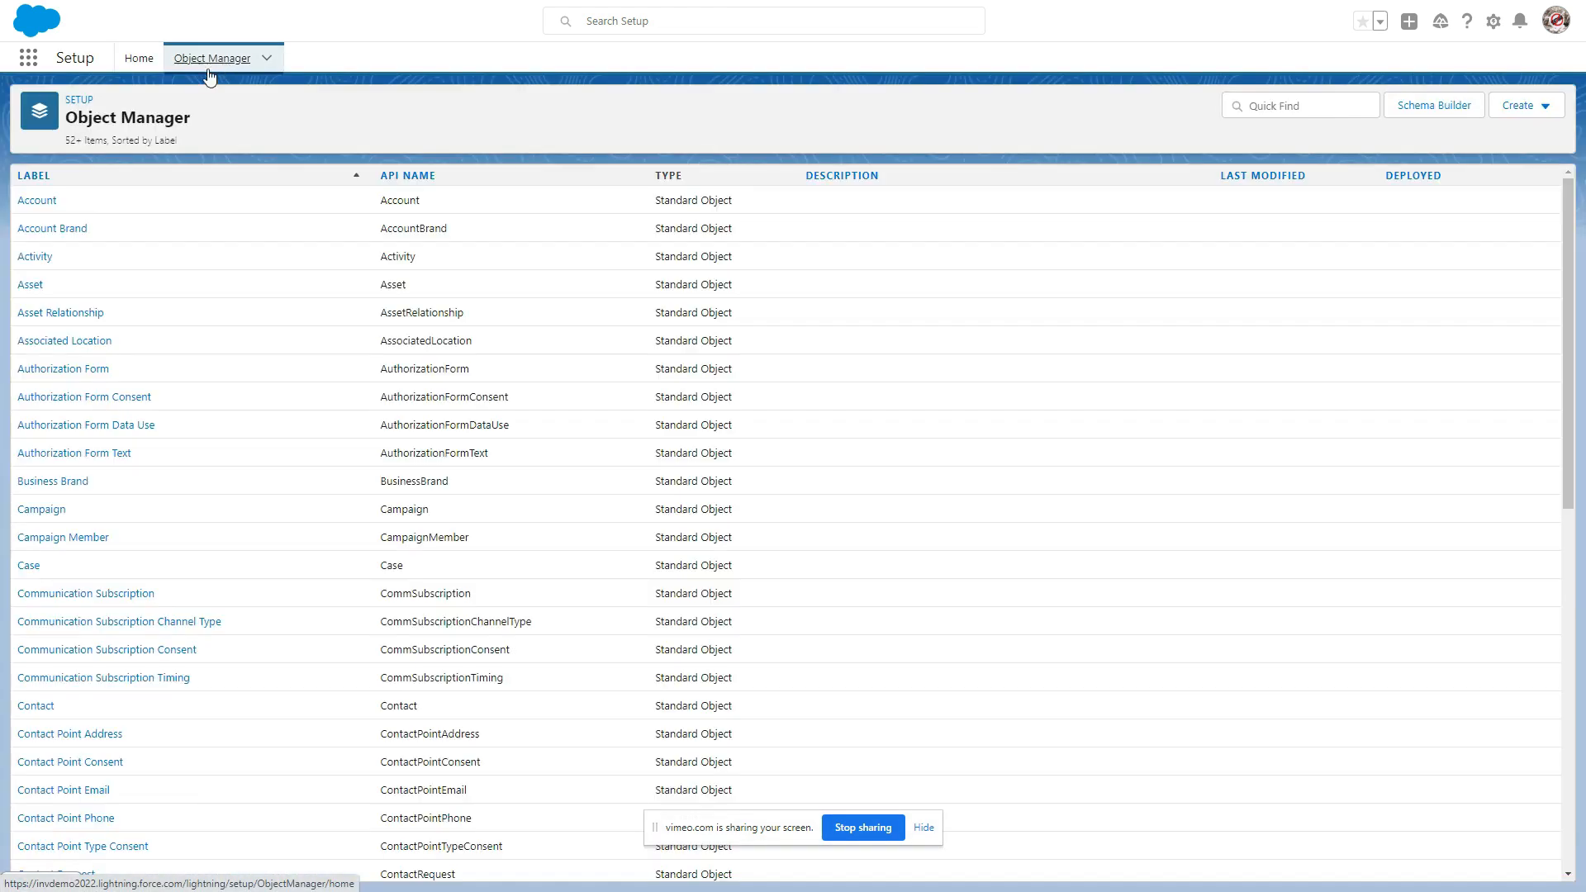
pyautogui.click(47, 201)
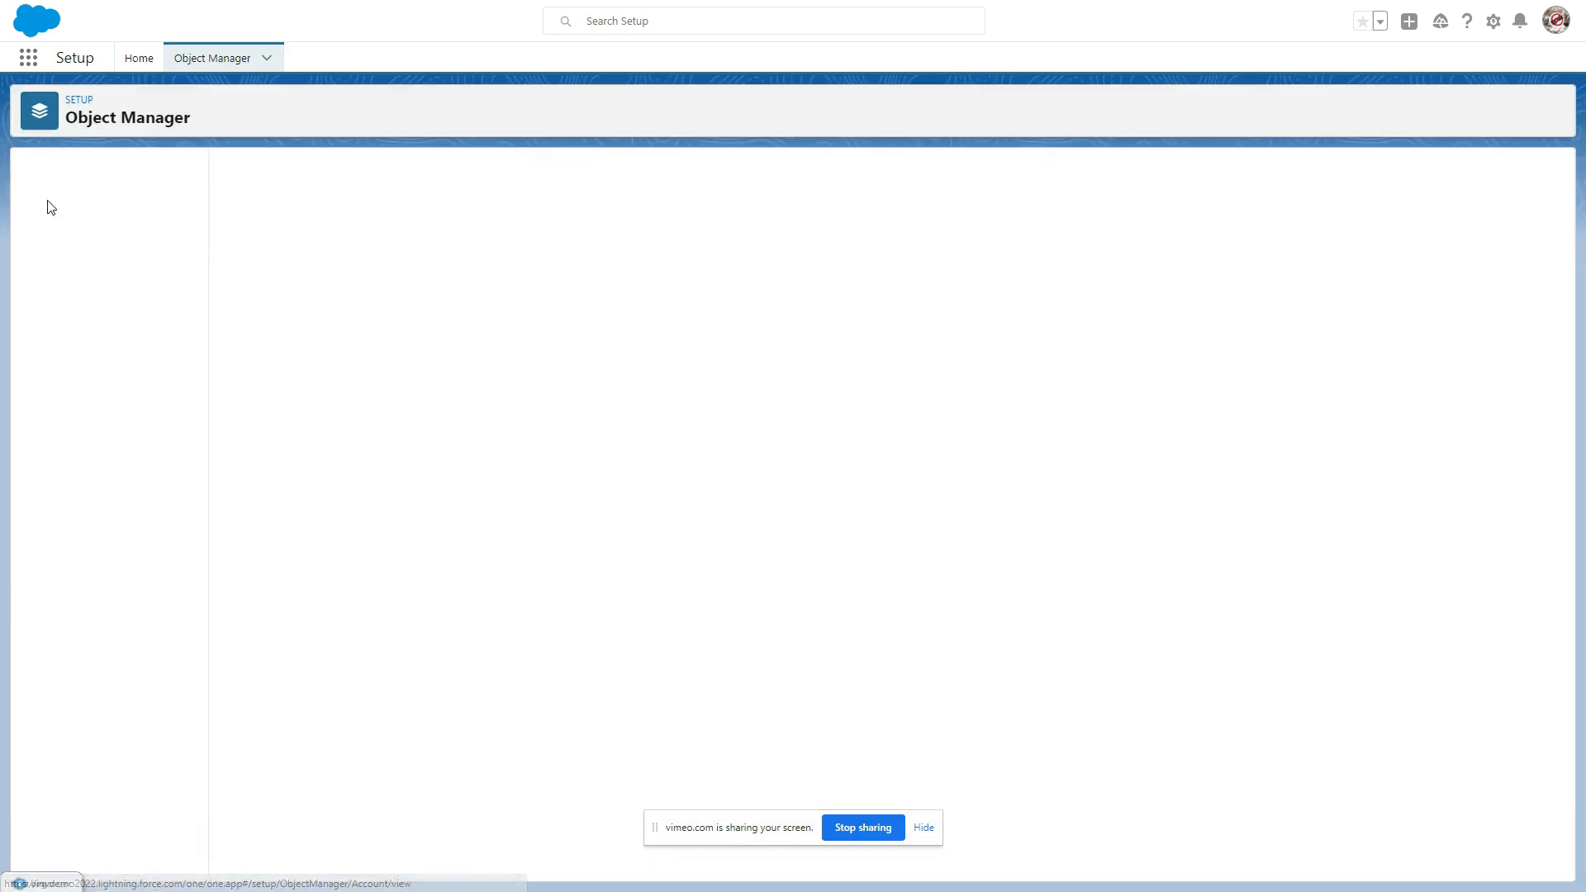
pyautogui.click(59, 238)
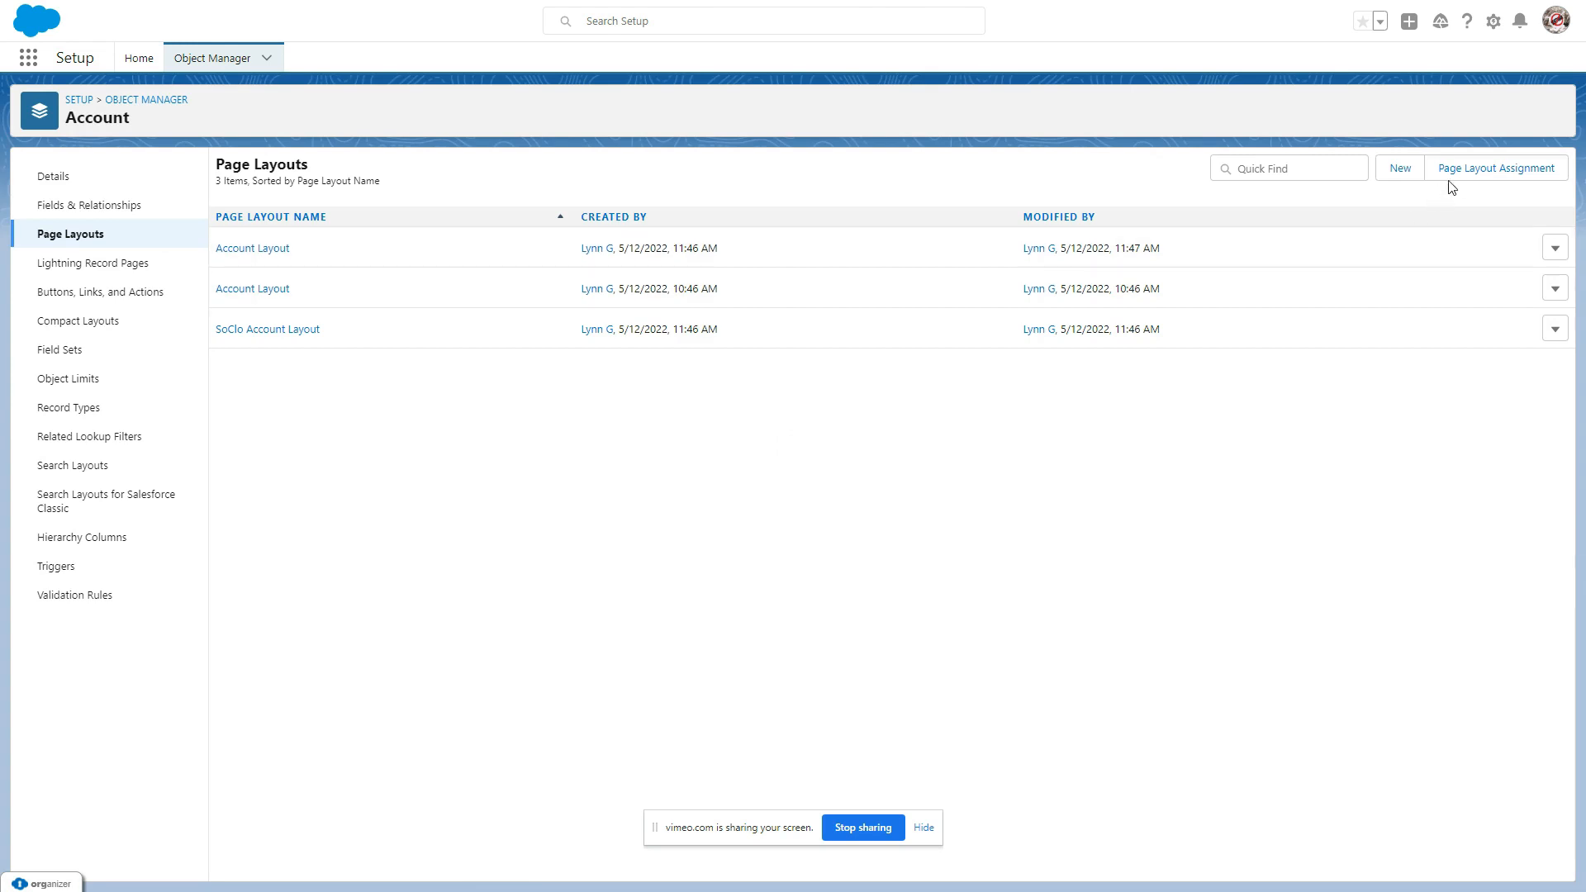
pyautogui.click(1448, 170)
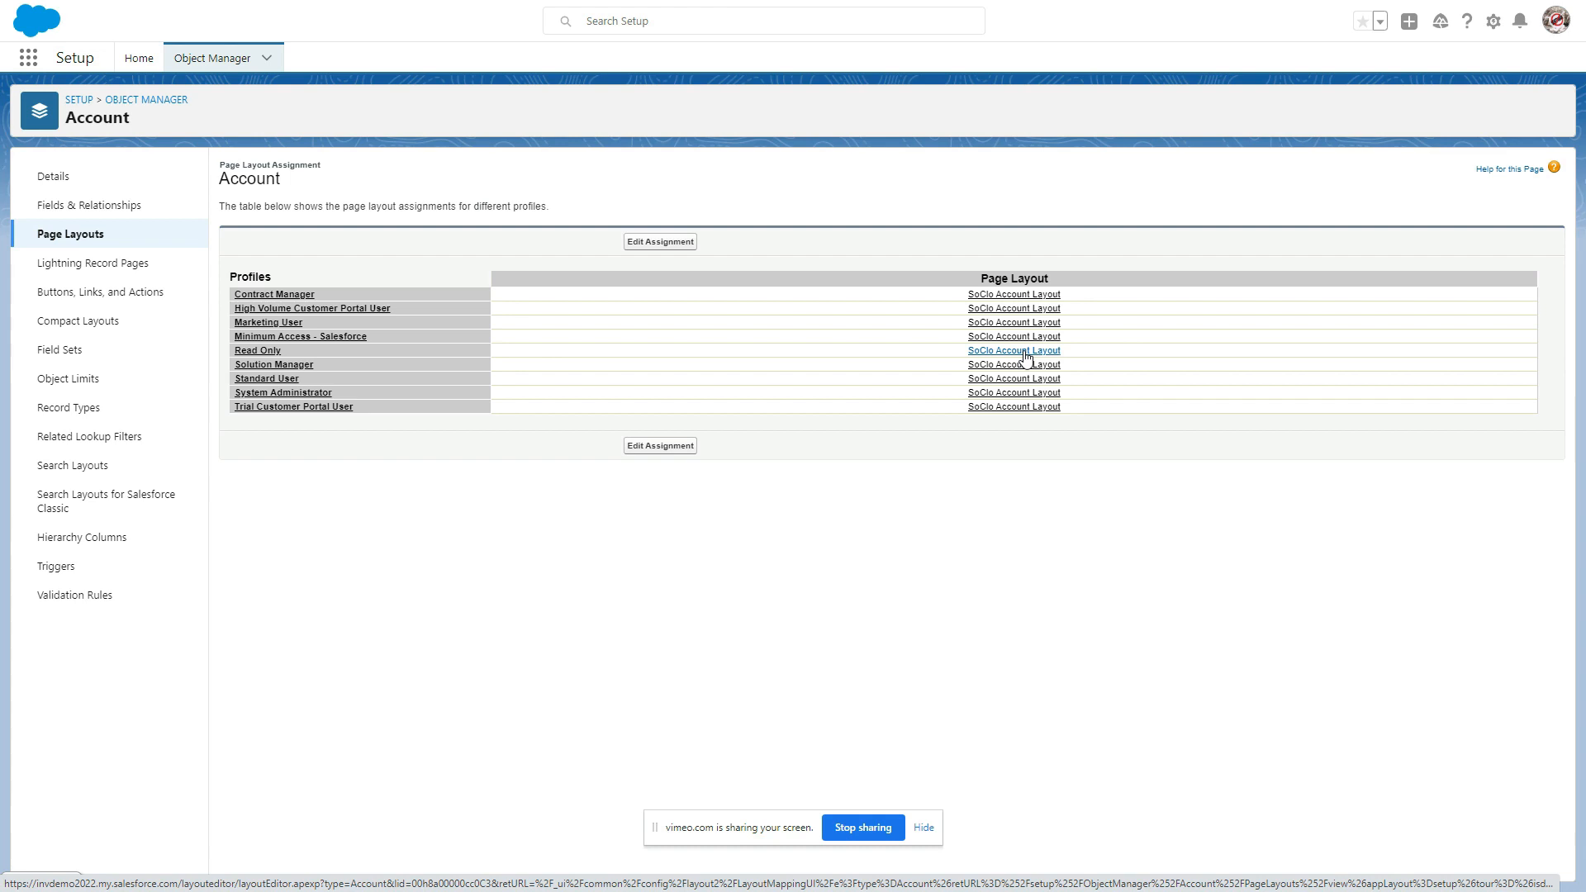
# Find the Product object by searching for "product", and review its page layout assignments and compact layouts
pyautogui.click(187, 101)
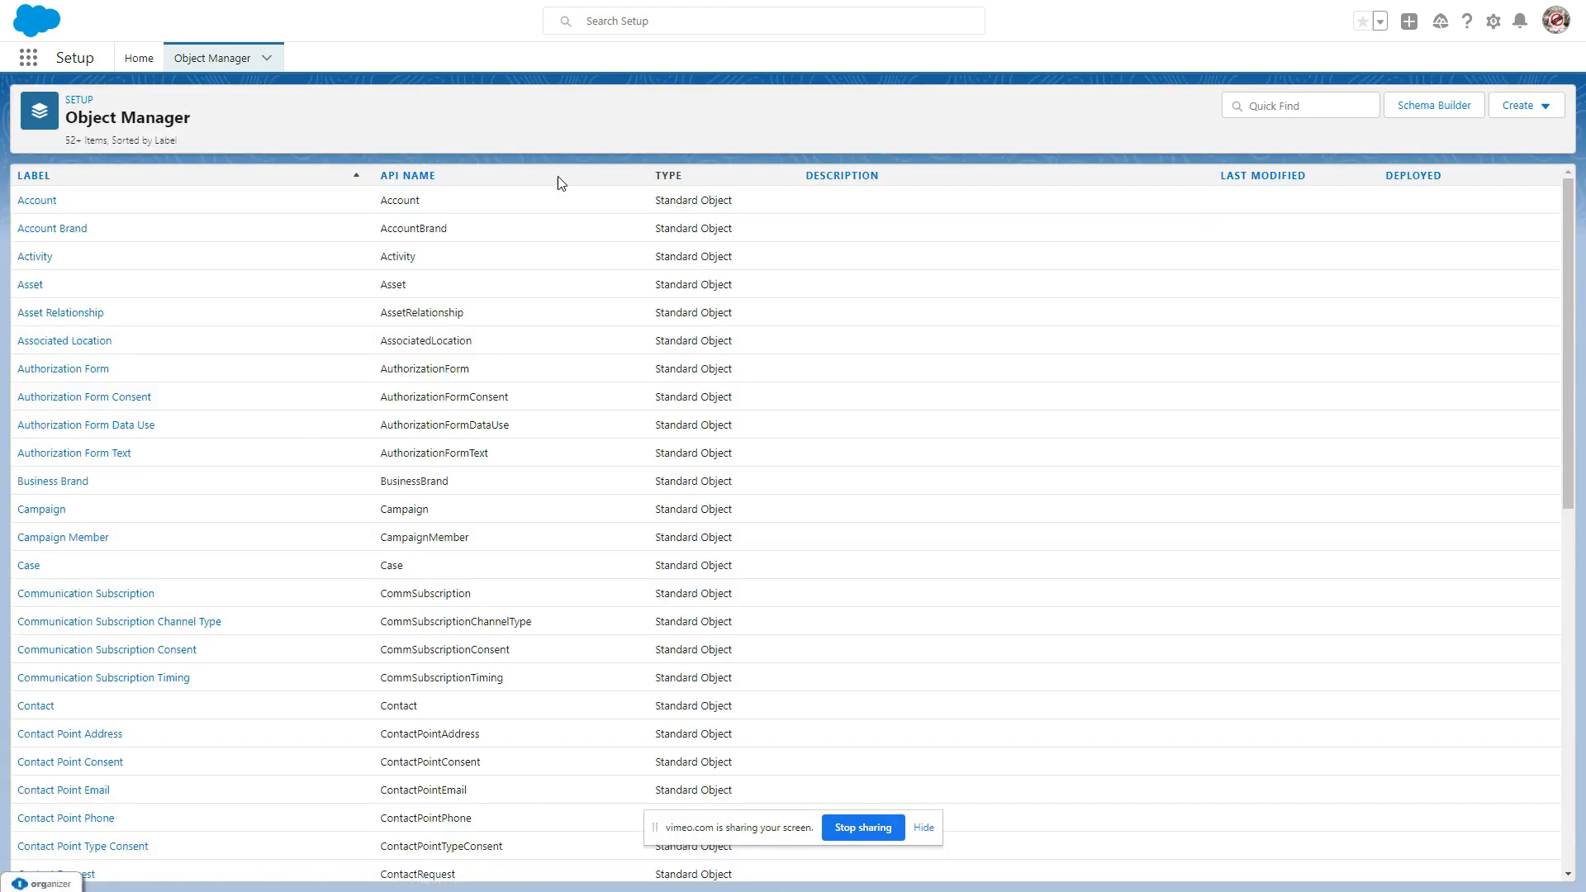
pyautogui.click(1276, 111)
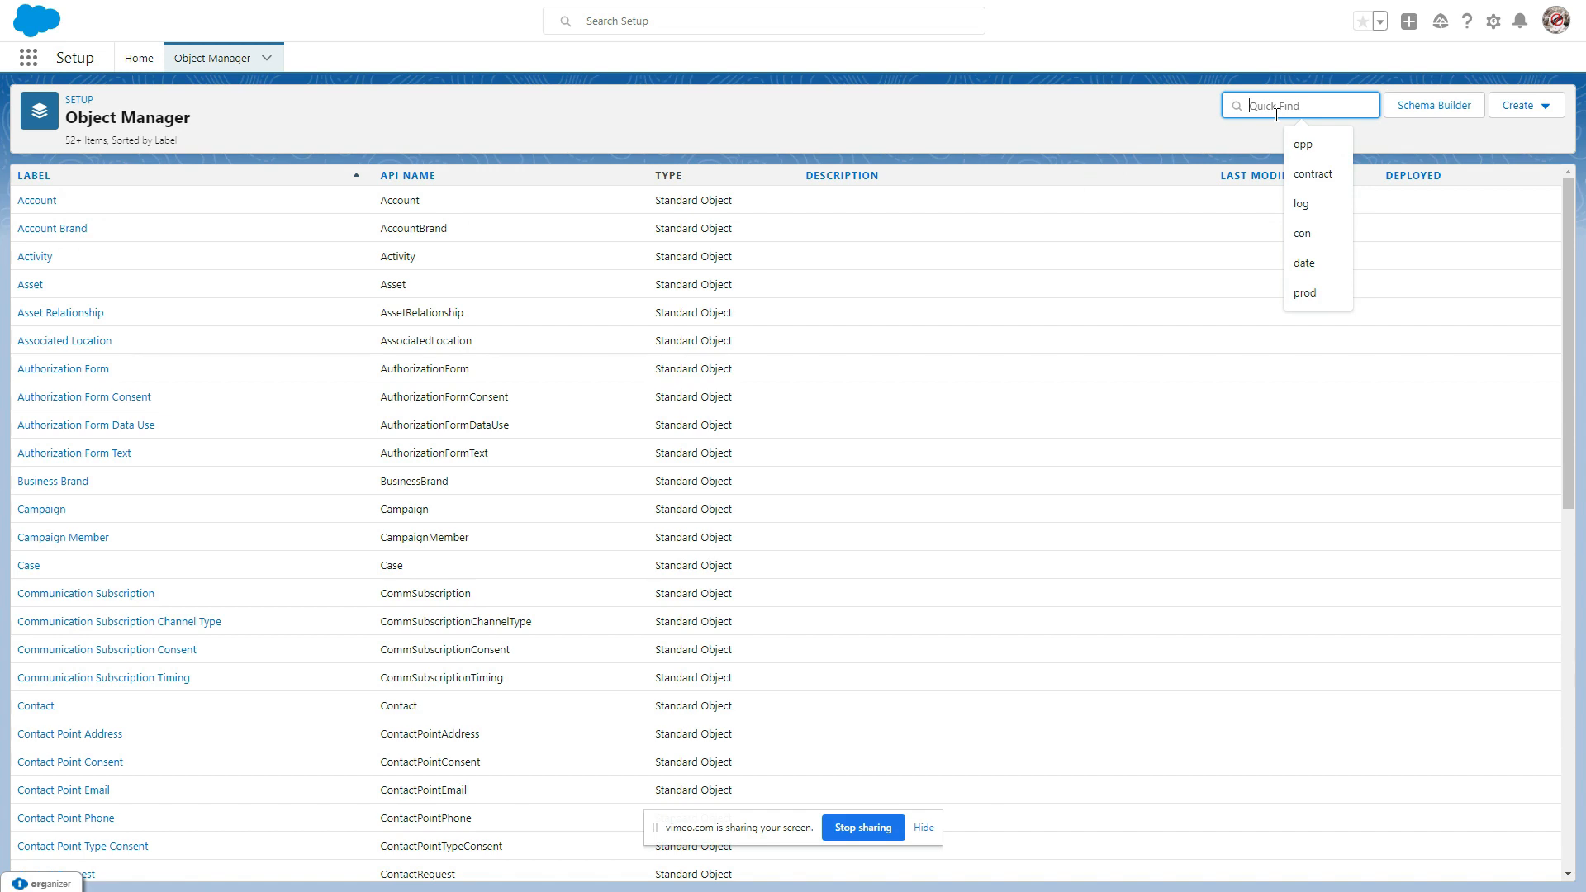
pyautogui.write('produc')
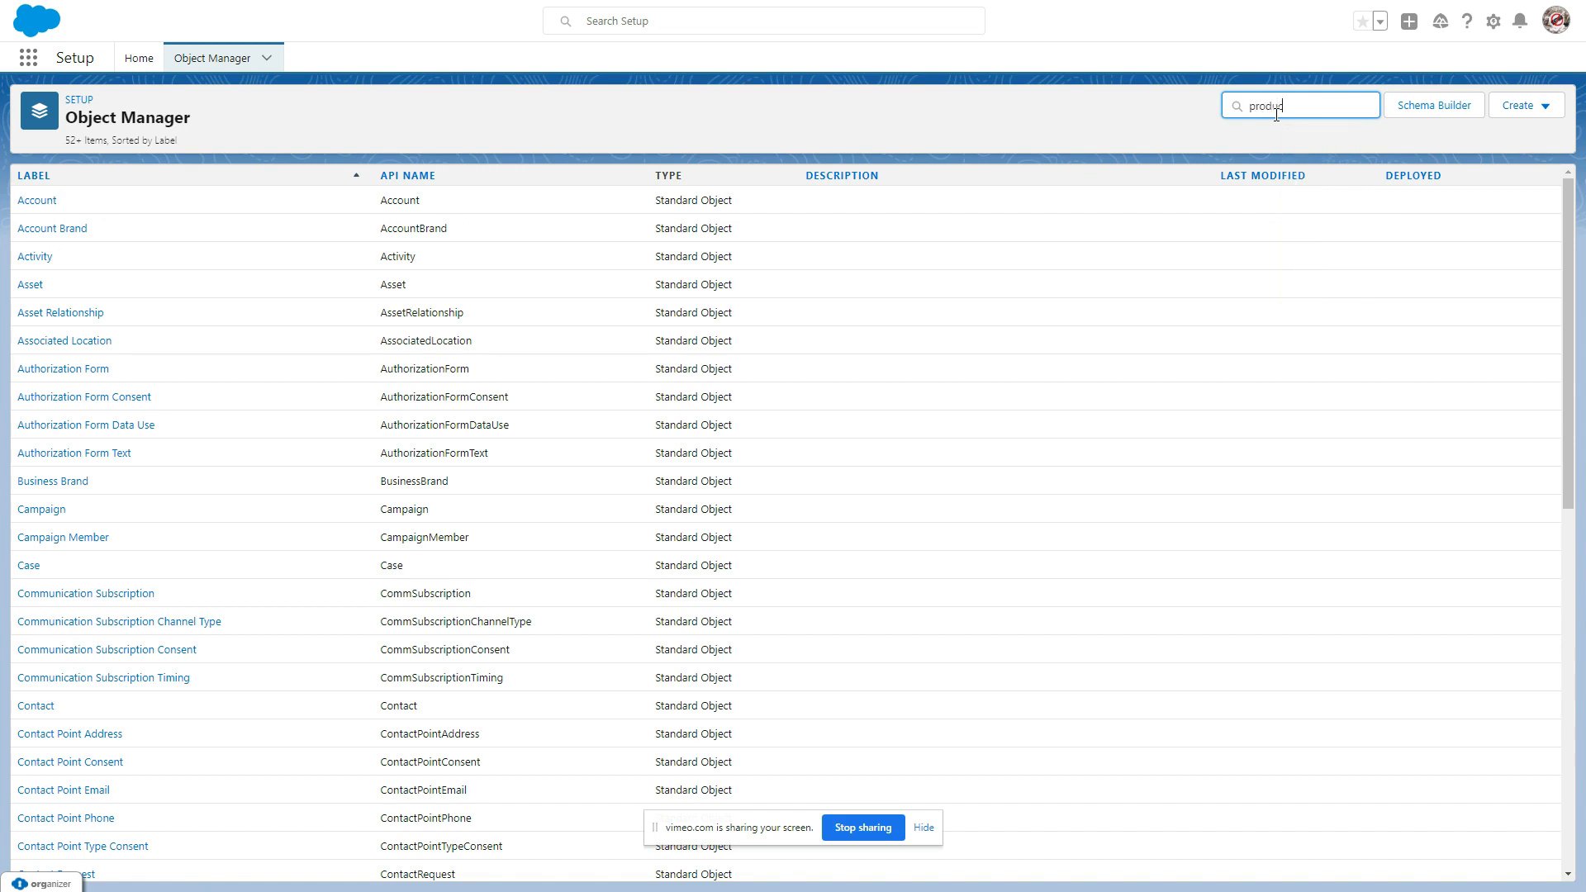
pyautogui.write('t')
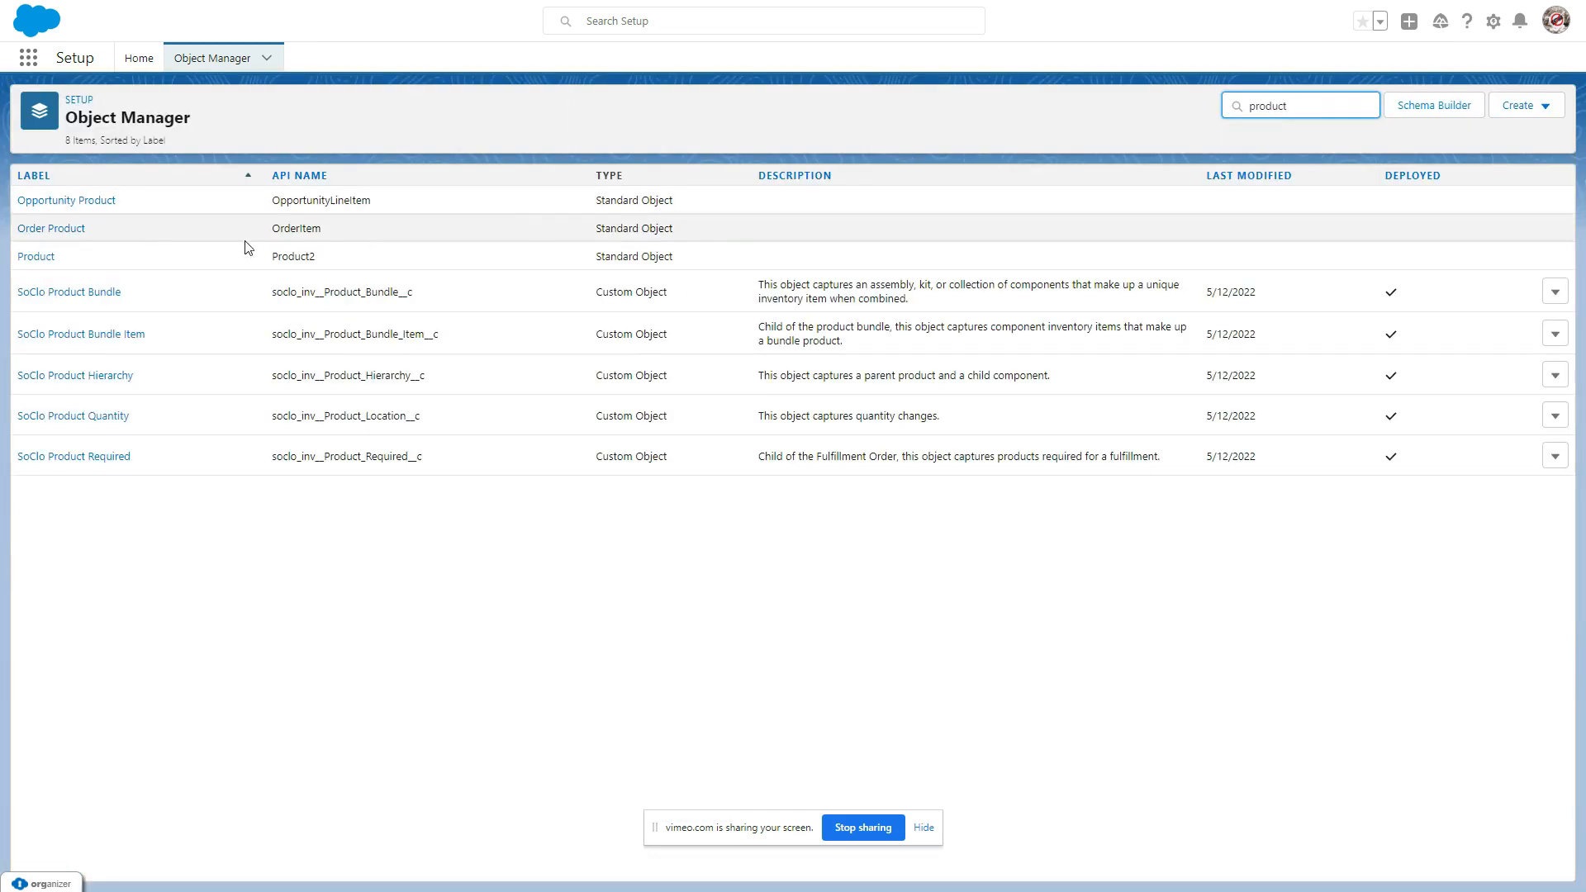
pyautogui.click(21, 258)
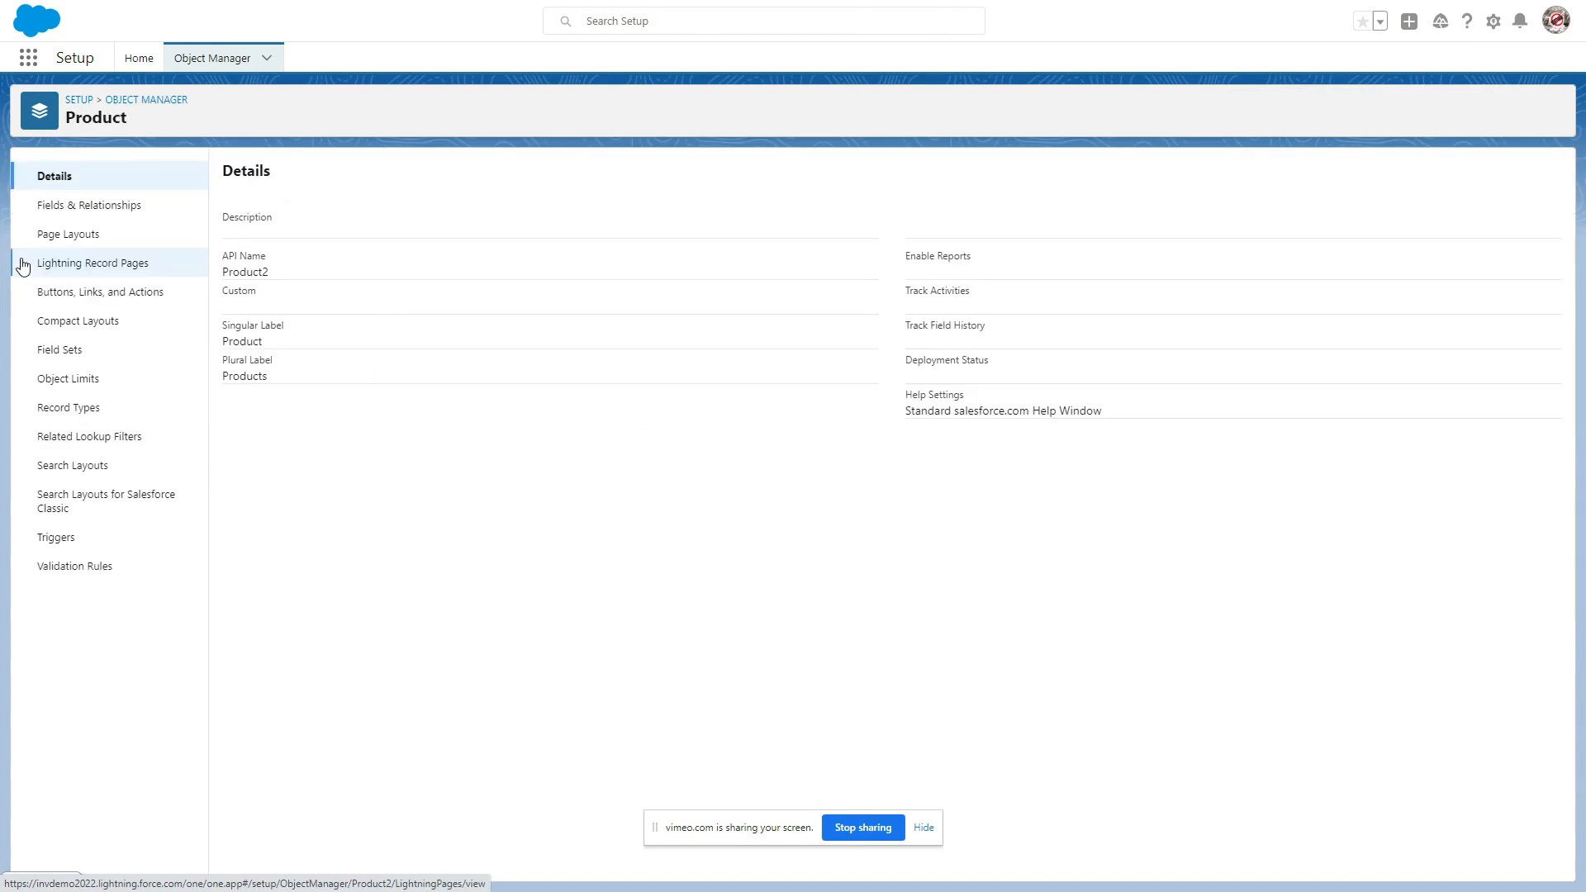
pyautogui.click(48, 242)
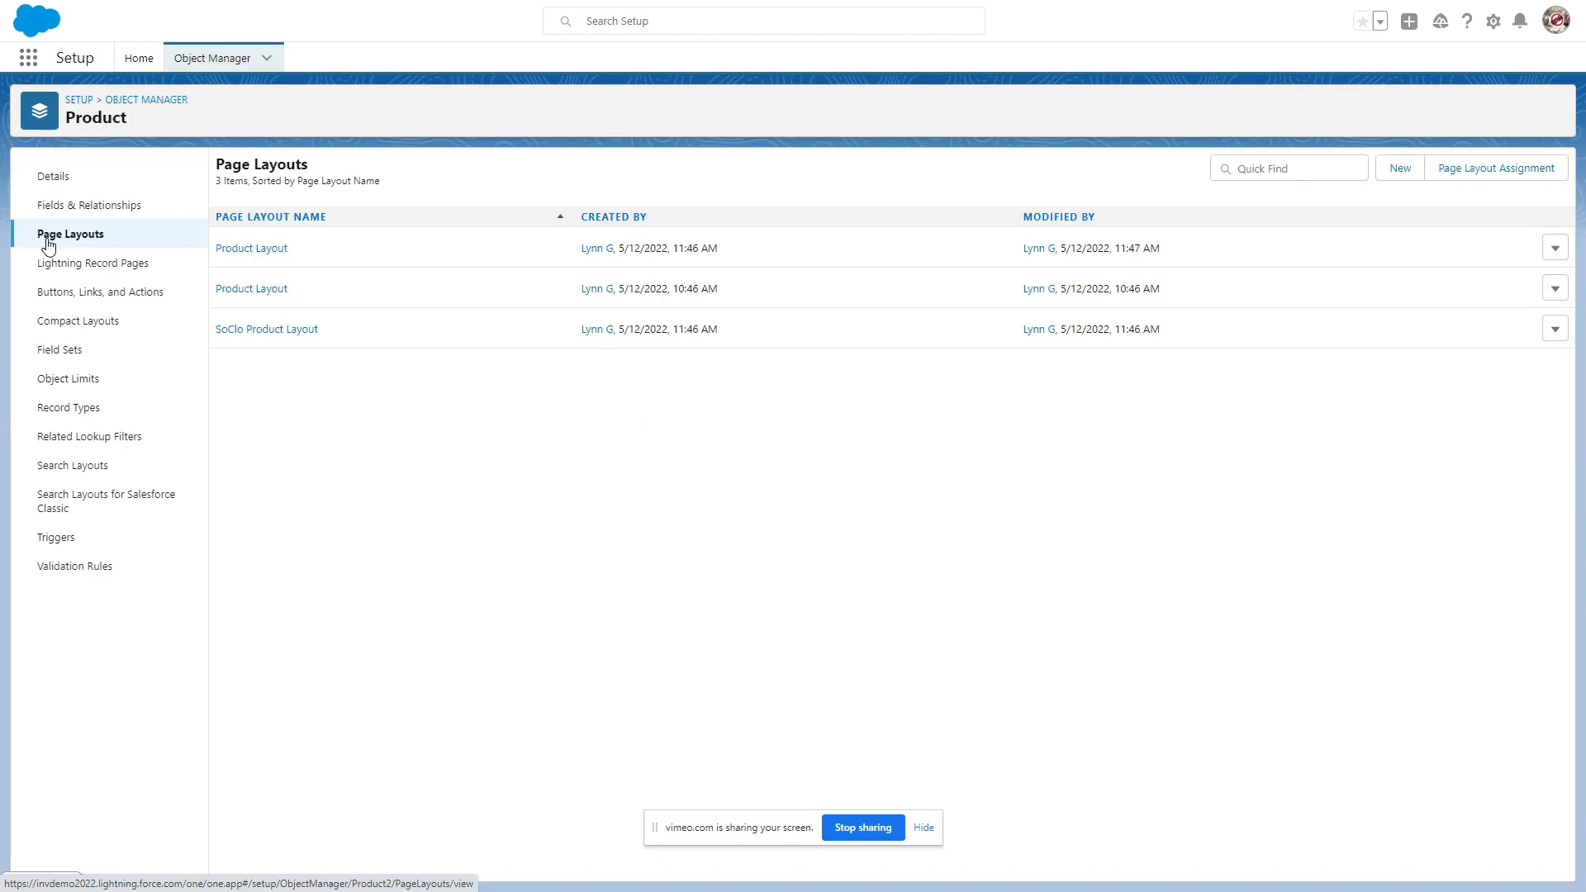
pyautogui.click(1487, 172)
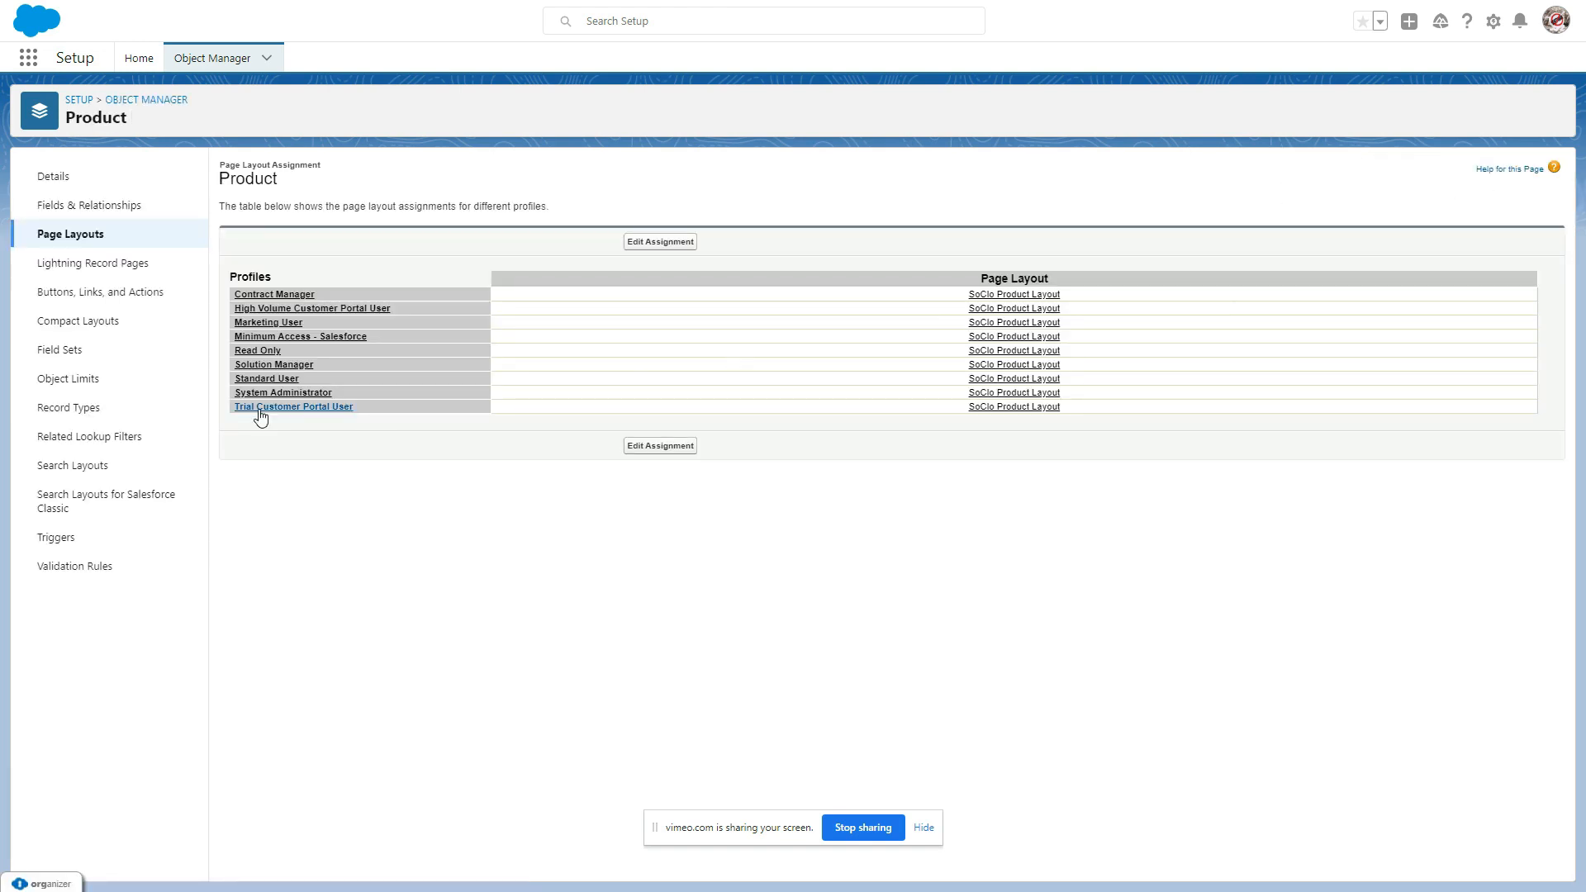
pyautogui.click(127, 335)
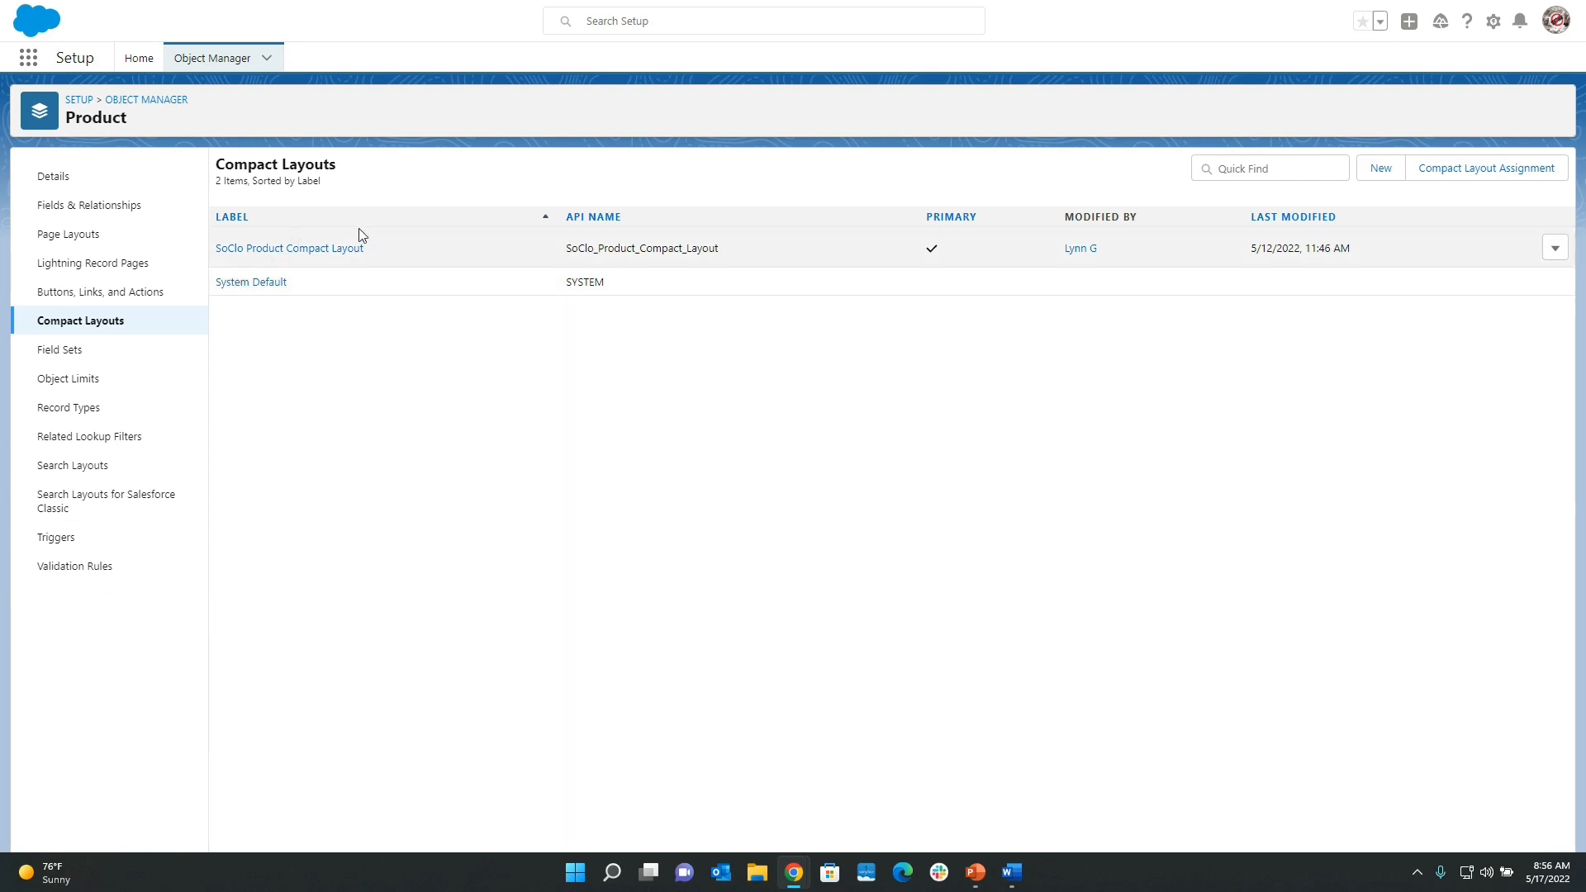
# Search the objects for "price" and review the search layouts of Price Book Entry
pyautogui.click(152, 99)
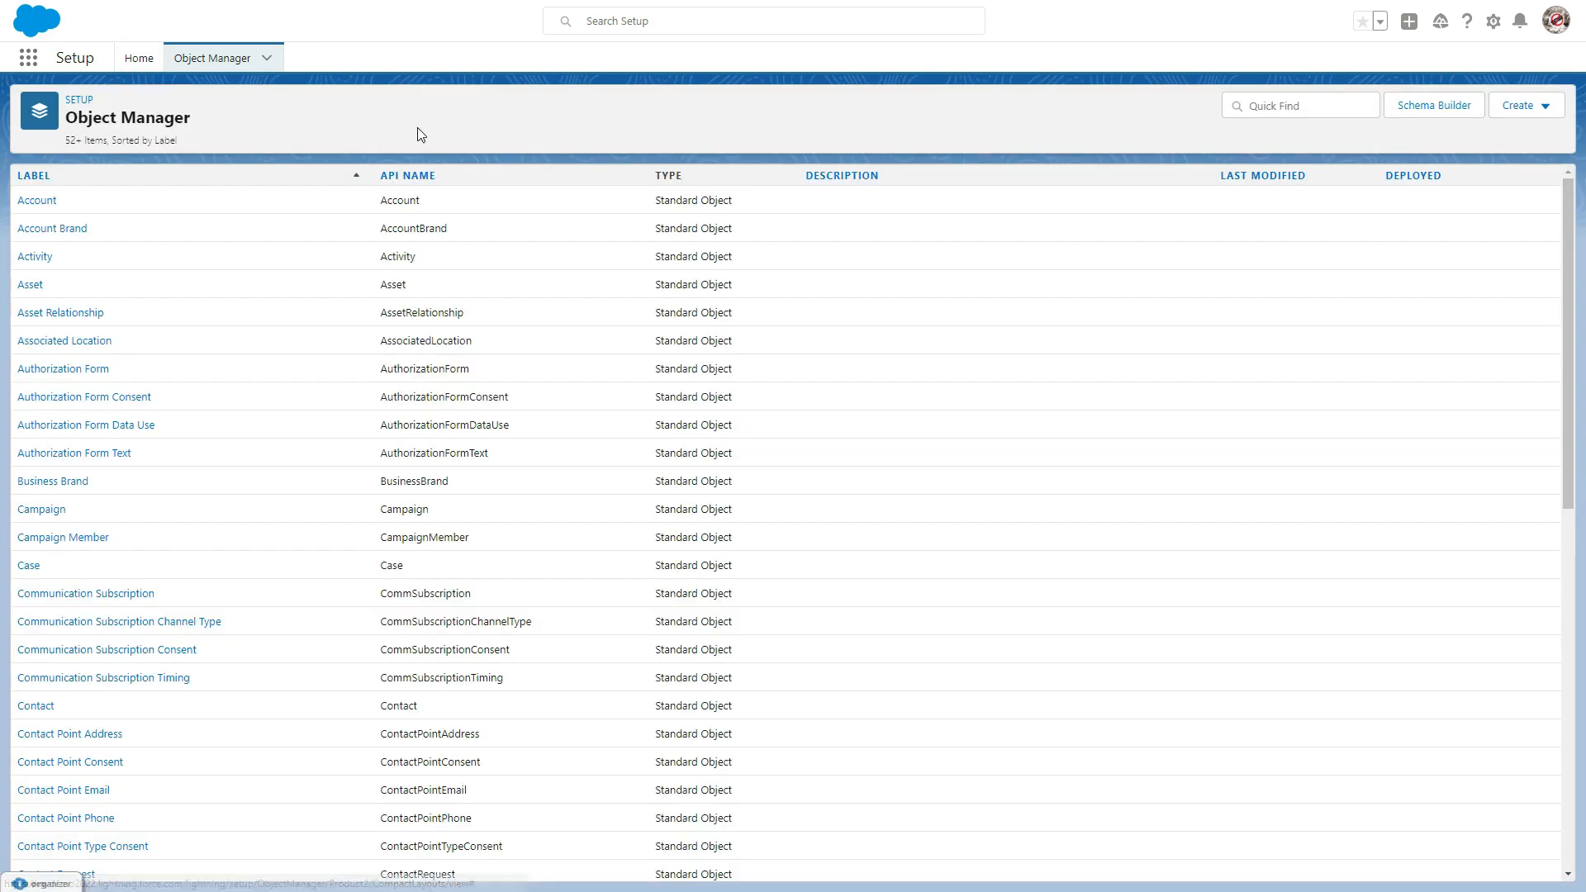
pyautogui.click(1338, 106)
pyautogui.write('price')
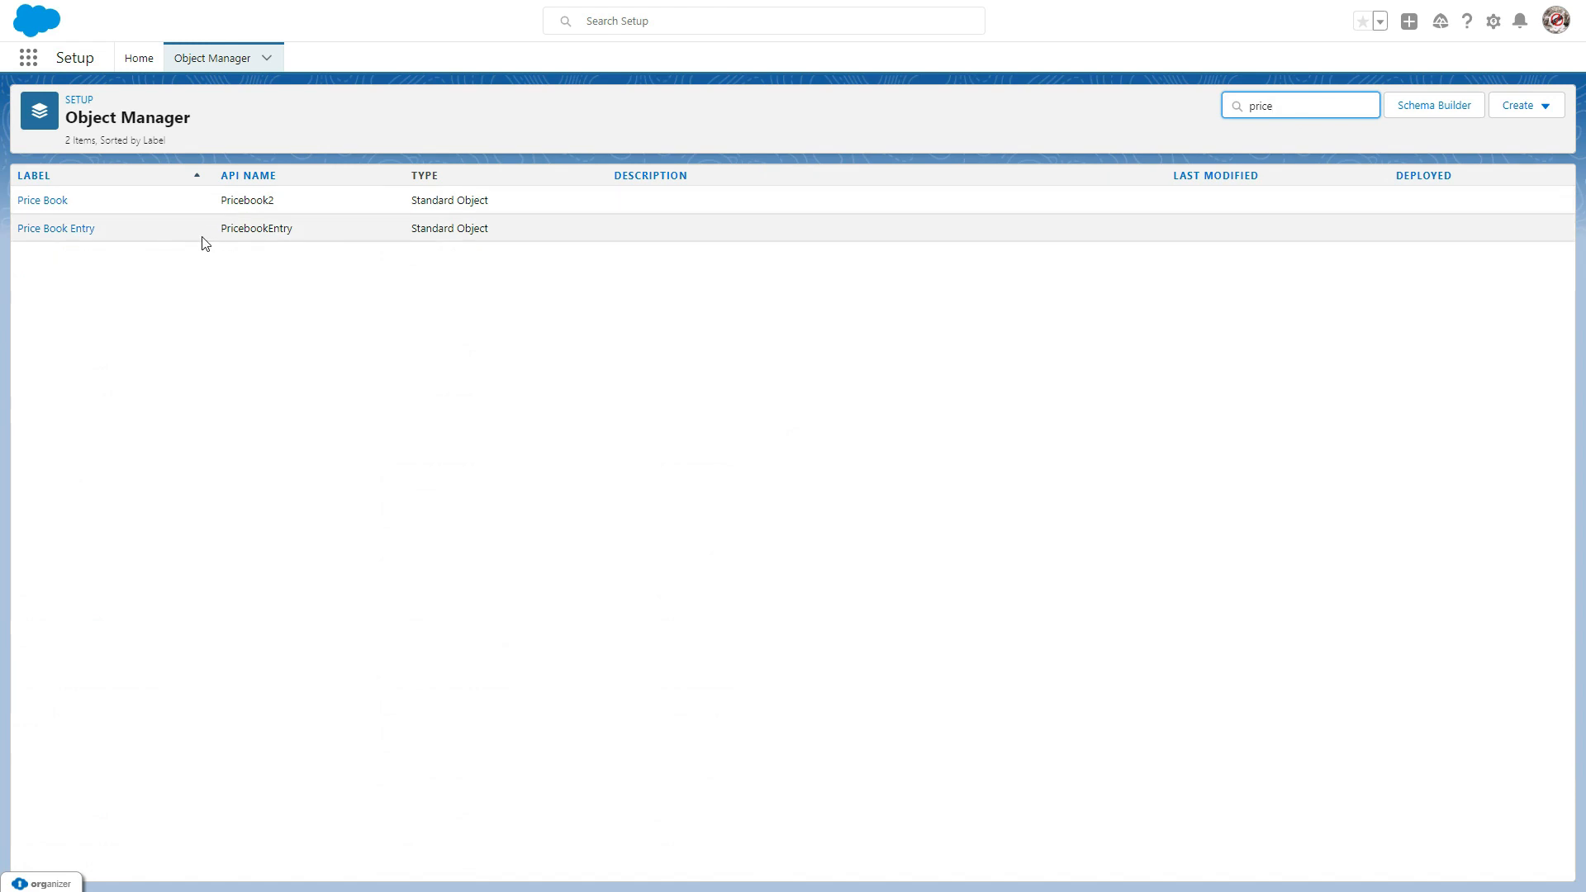
pyautogui.click(60, 232)
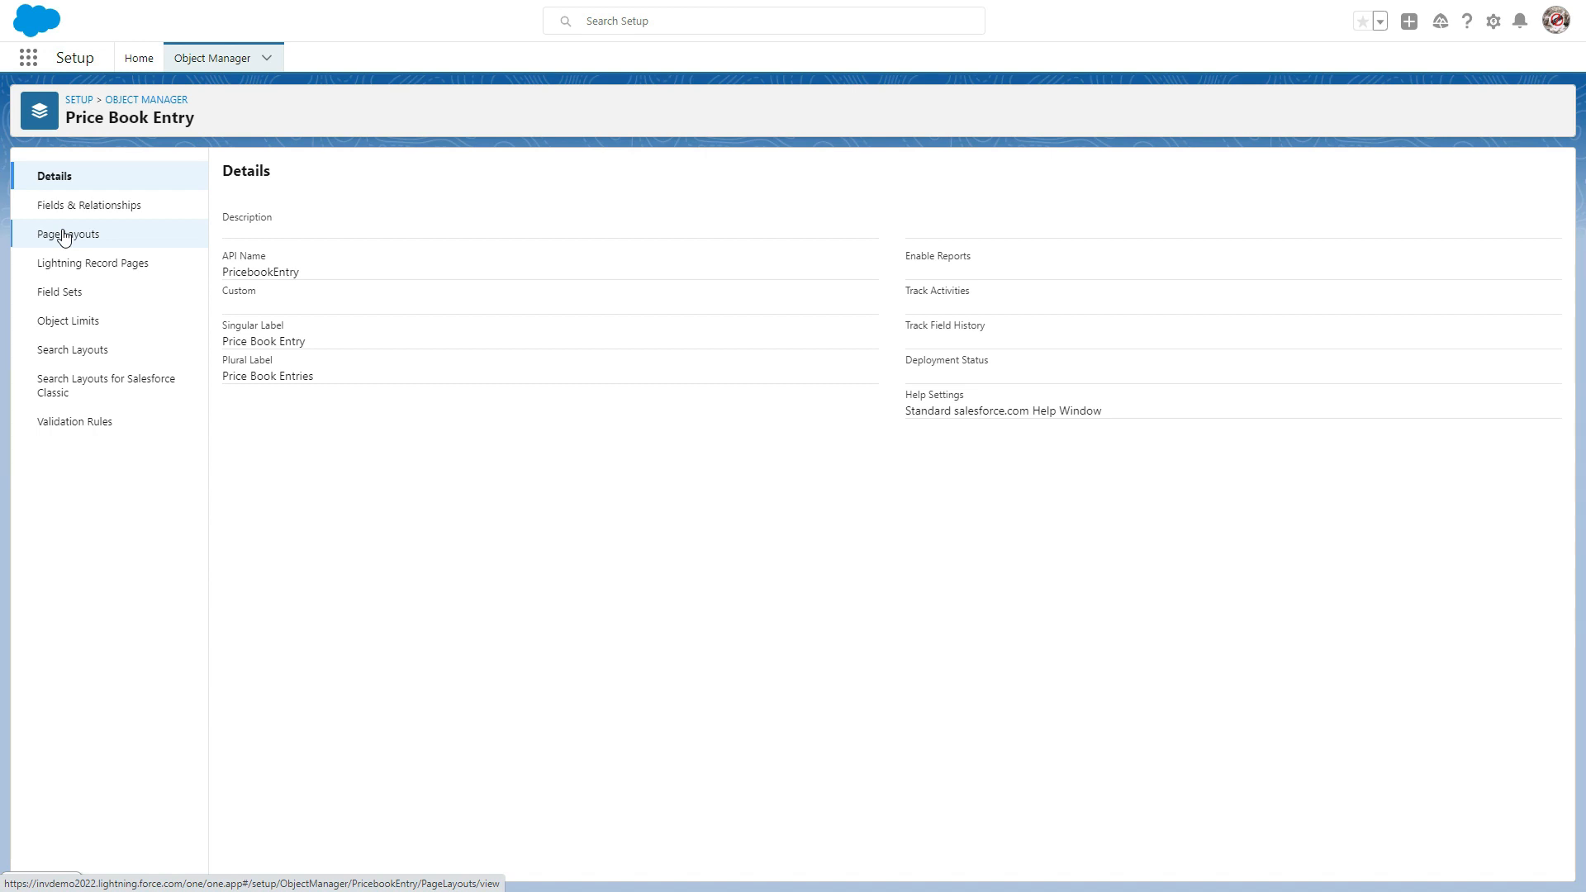
pyautogui.click(61, 351)
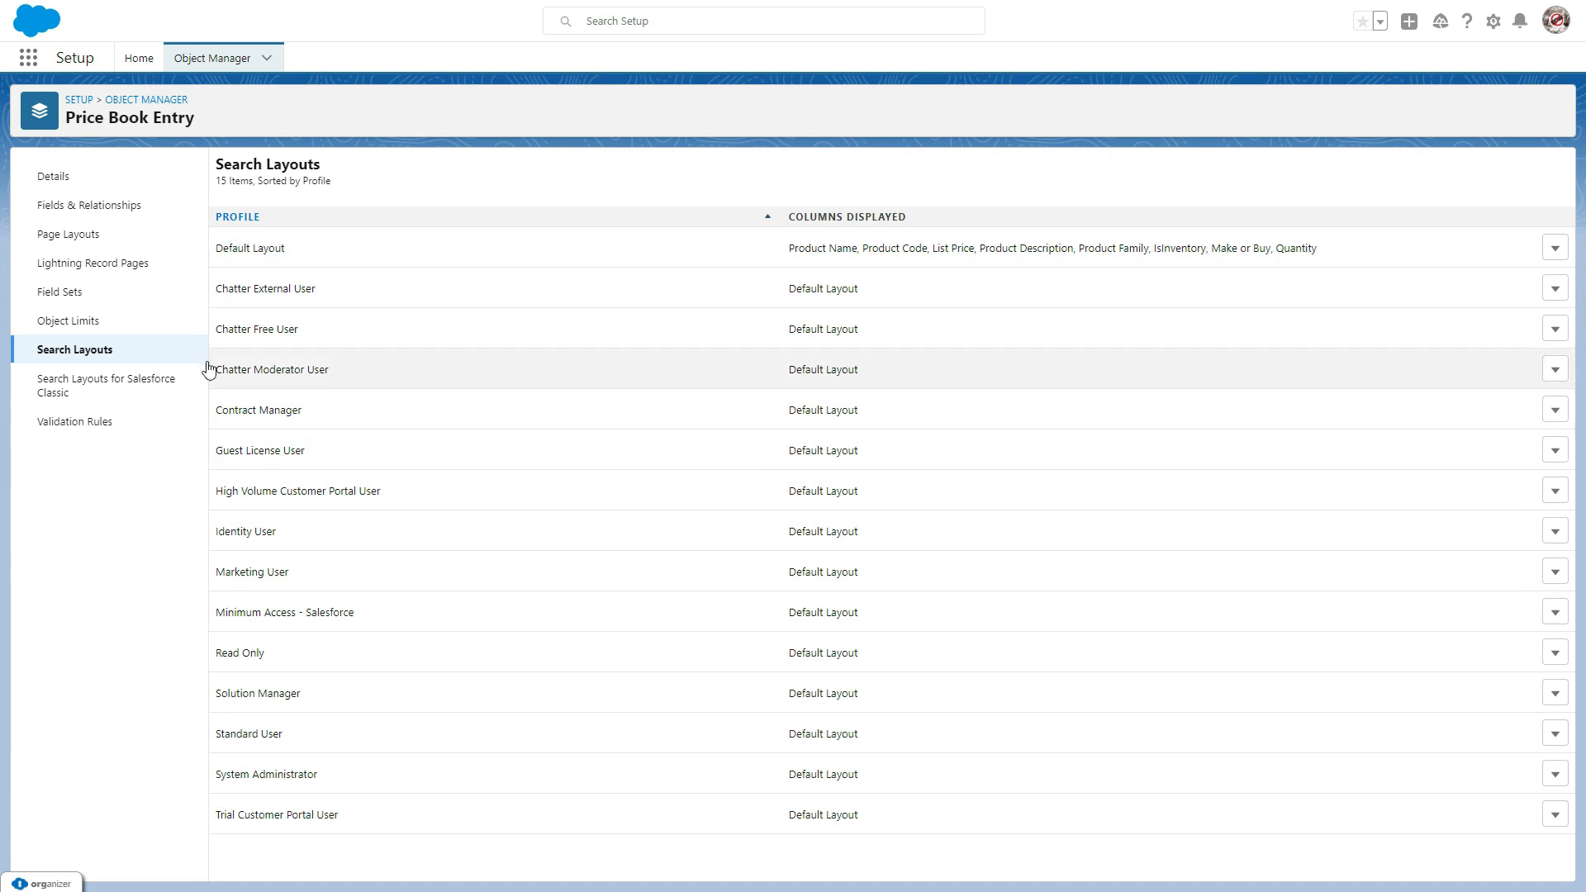
# Search the available apps for "soclo" and open the SoClo Inventory app
pyautogui.click(29, 60)
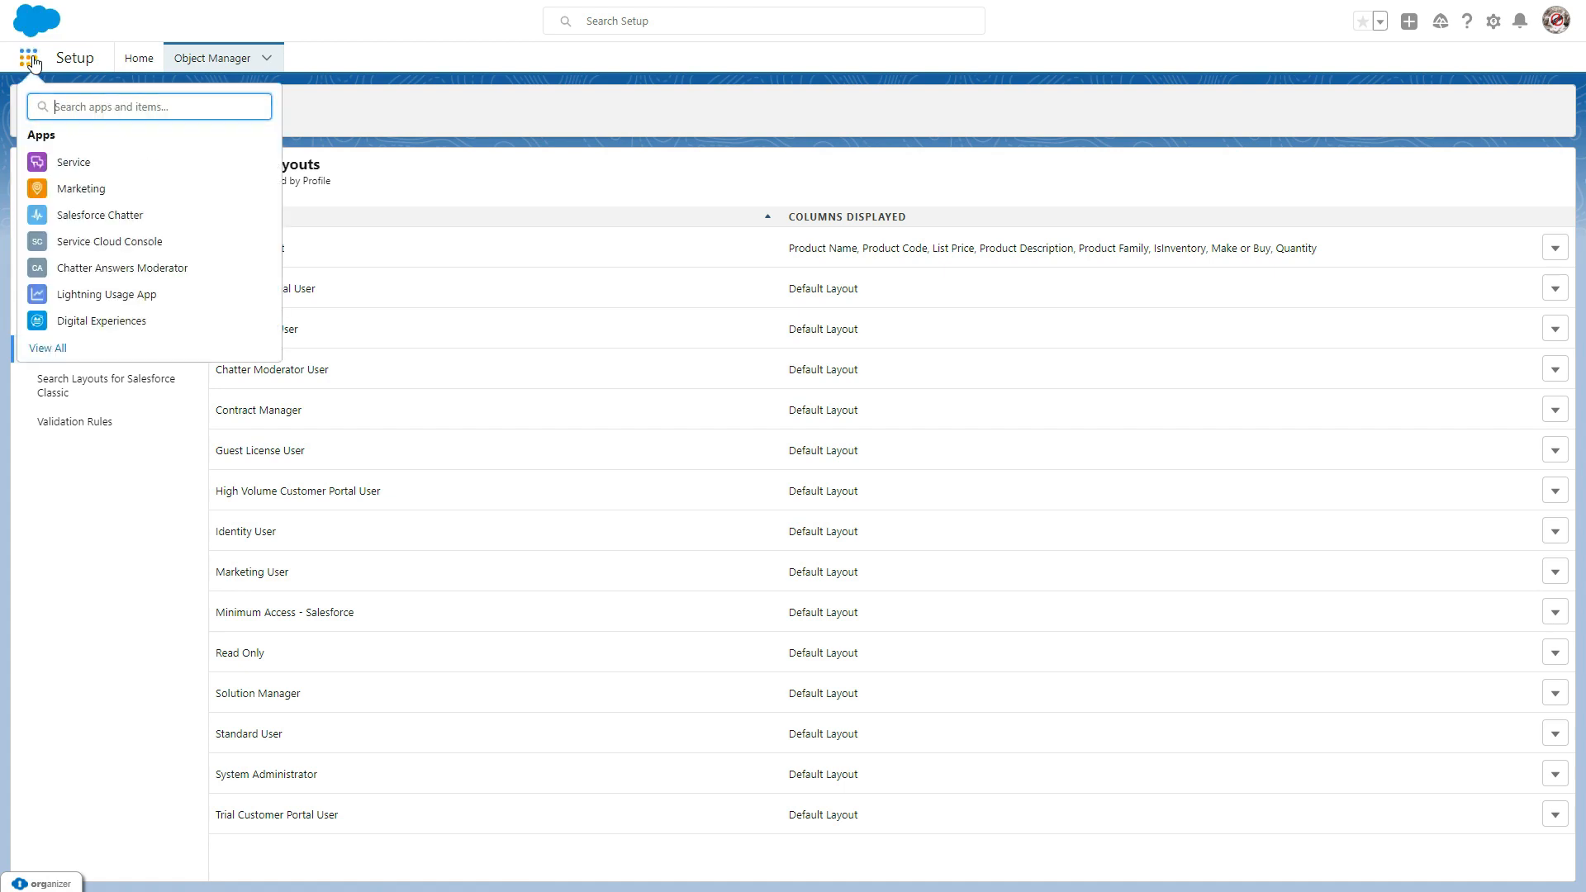
pyautogui.write('soclo')
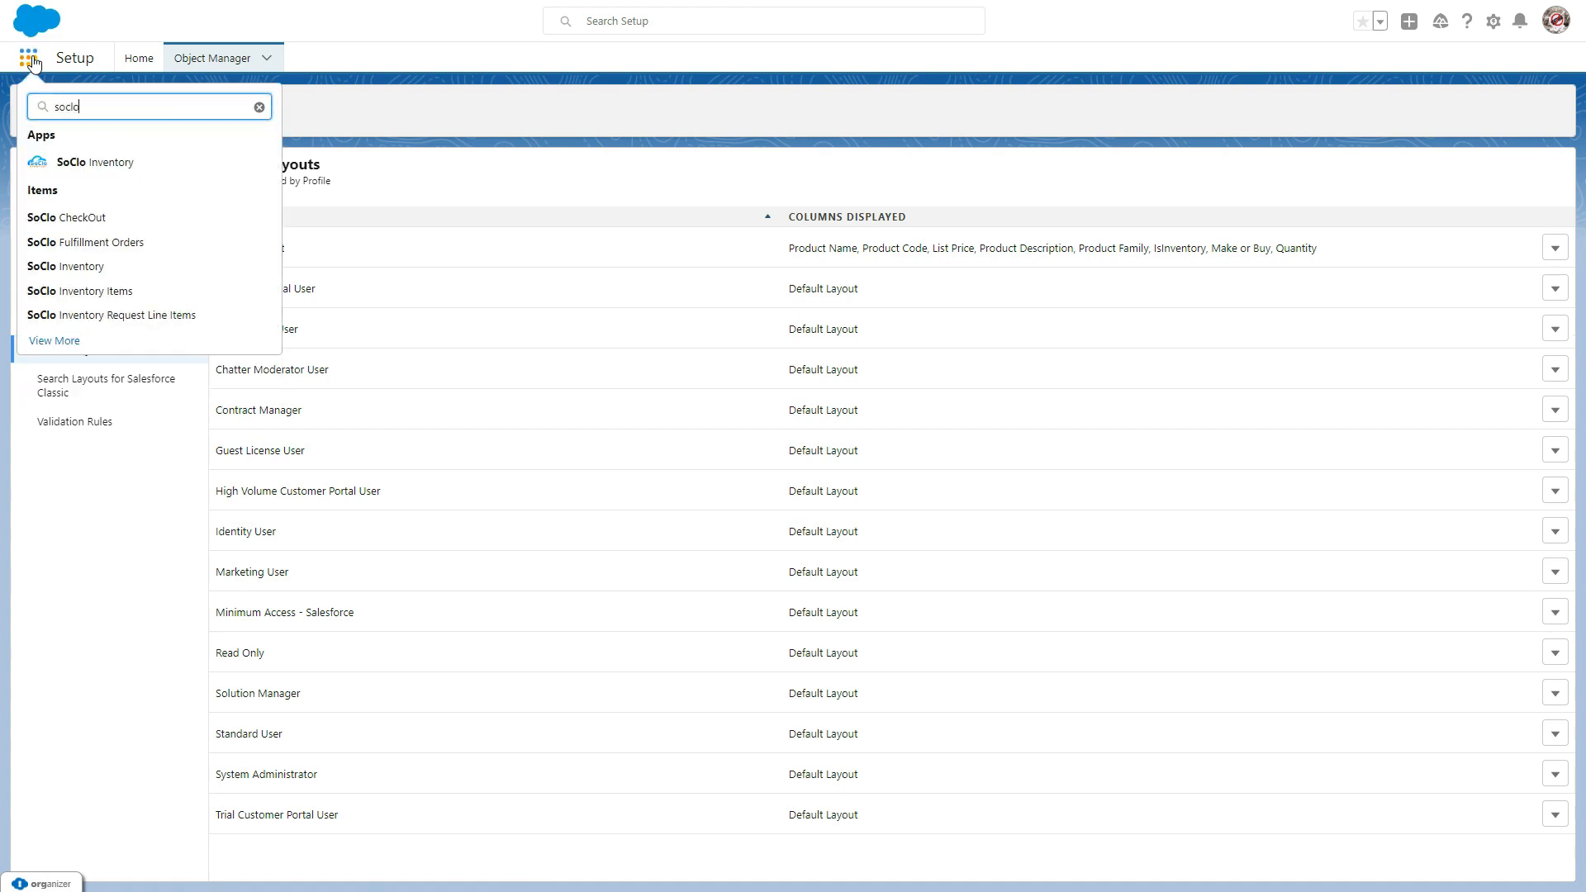
pyautogui.click(74, 169)
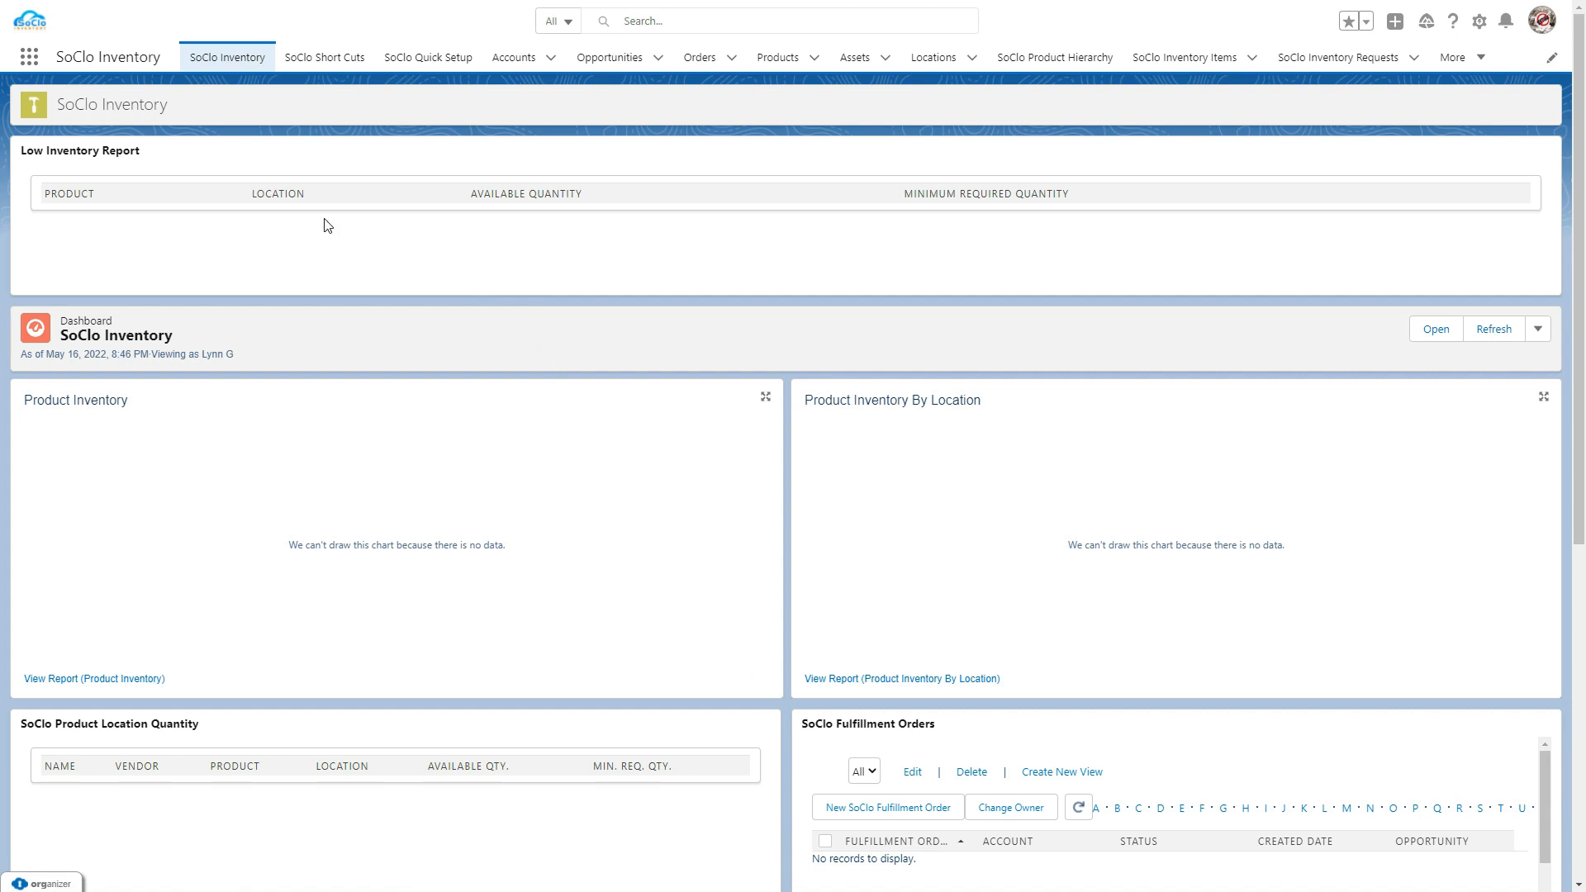
# Review the SoClo Inventory home dashboard components, along with the SoClo Short Cuts and SoClo Quick Setup pages
pyautogui.scroll(-3, 452, 278)
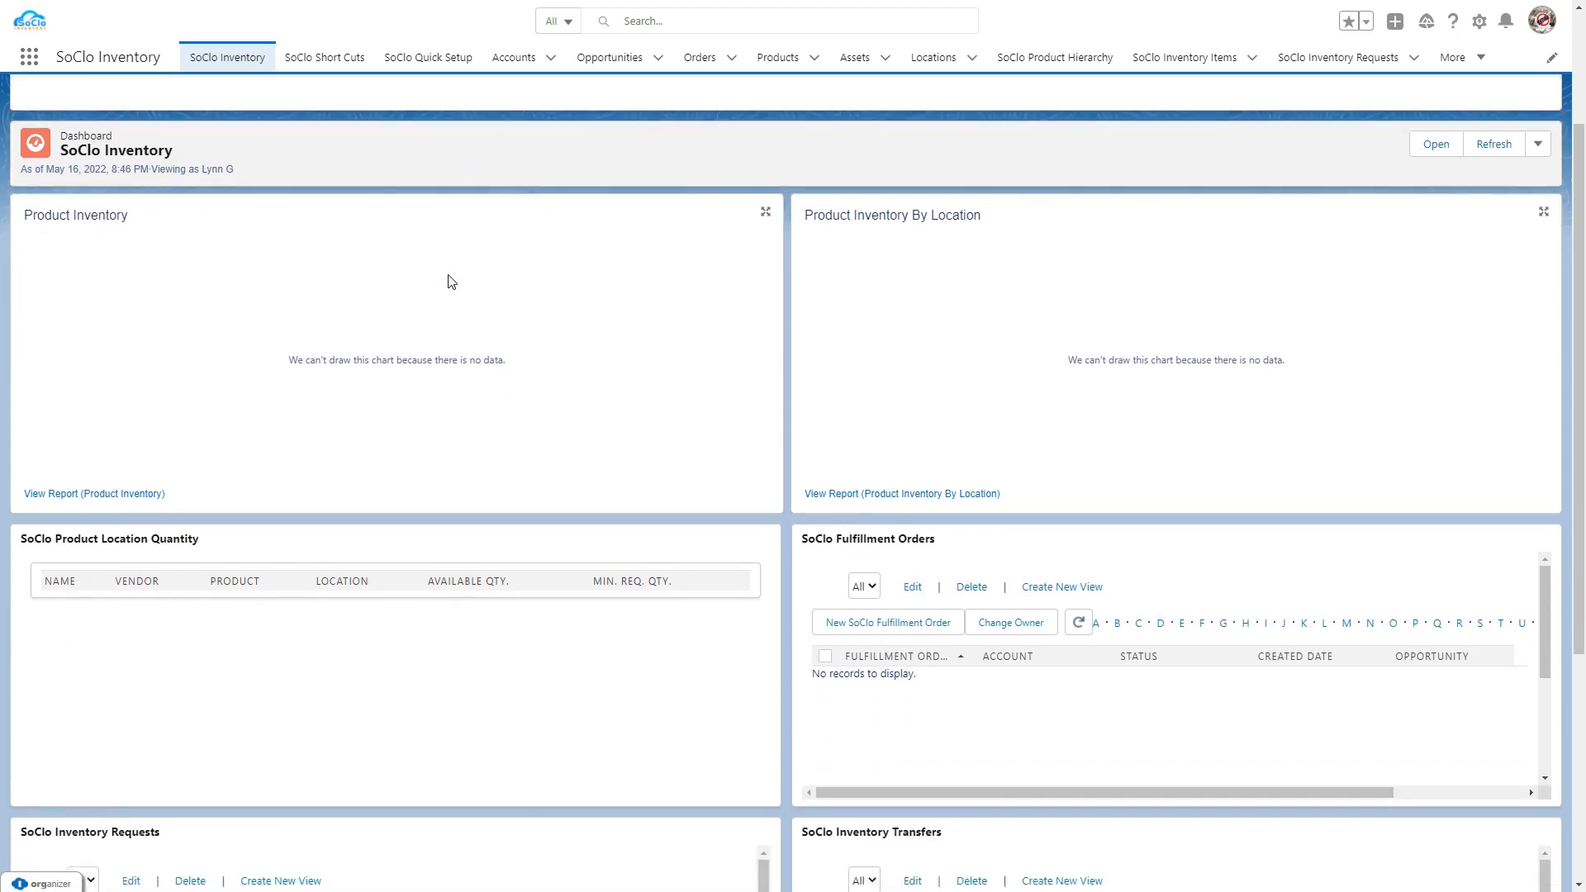
pyautogui.scroll(-4, 451, 282)
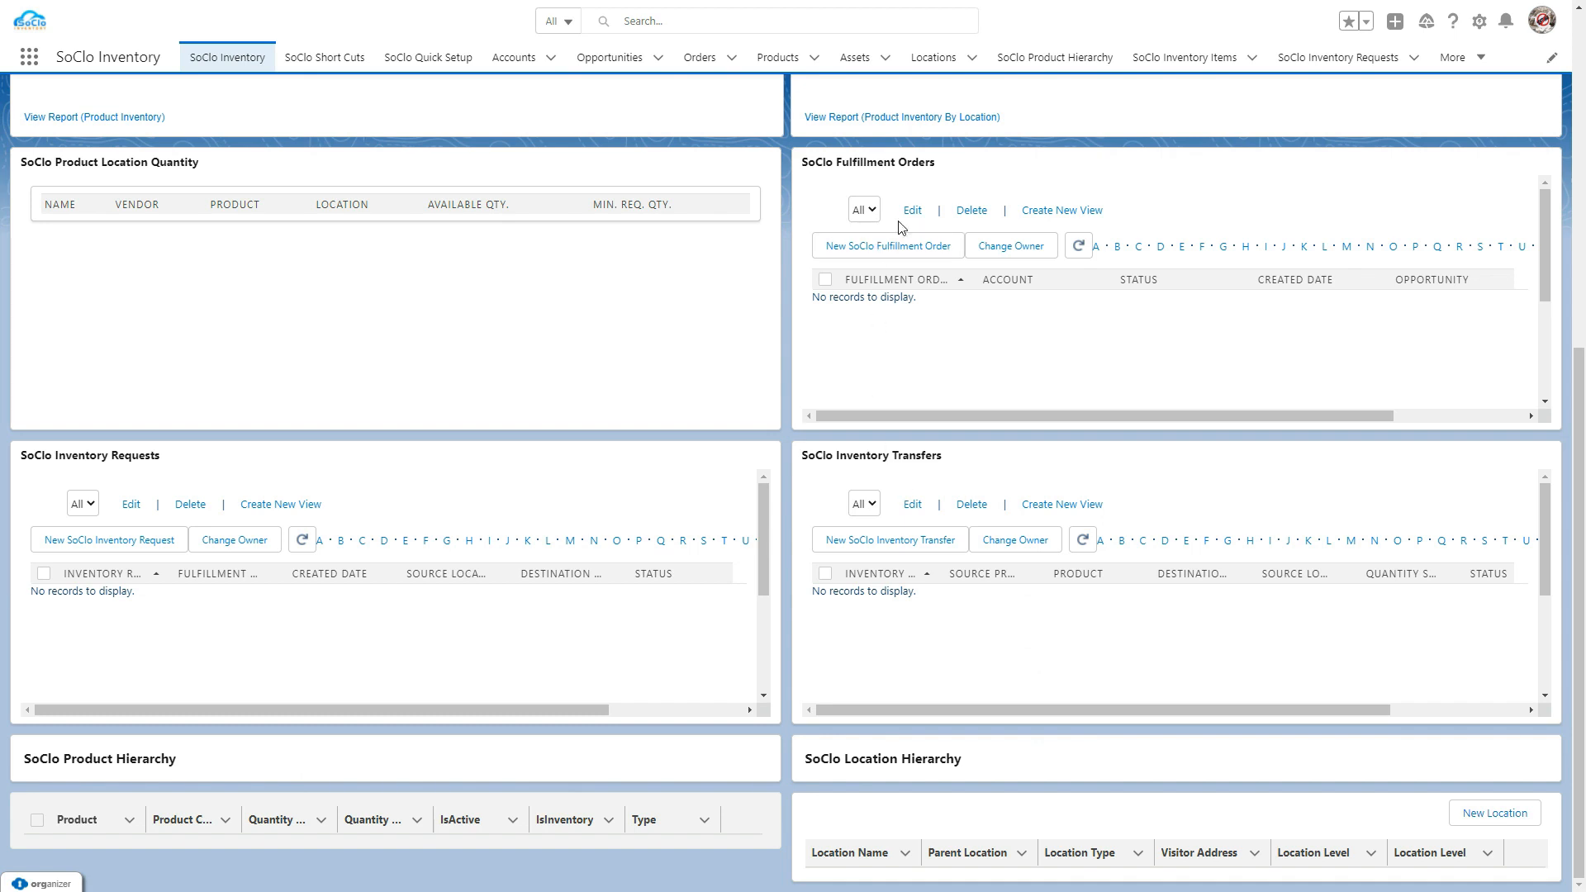
pyautogui.scroll(5, 798, 307)
pyautogui.scroll(2, 799, 307)
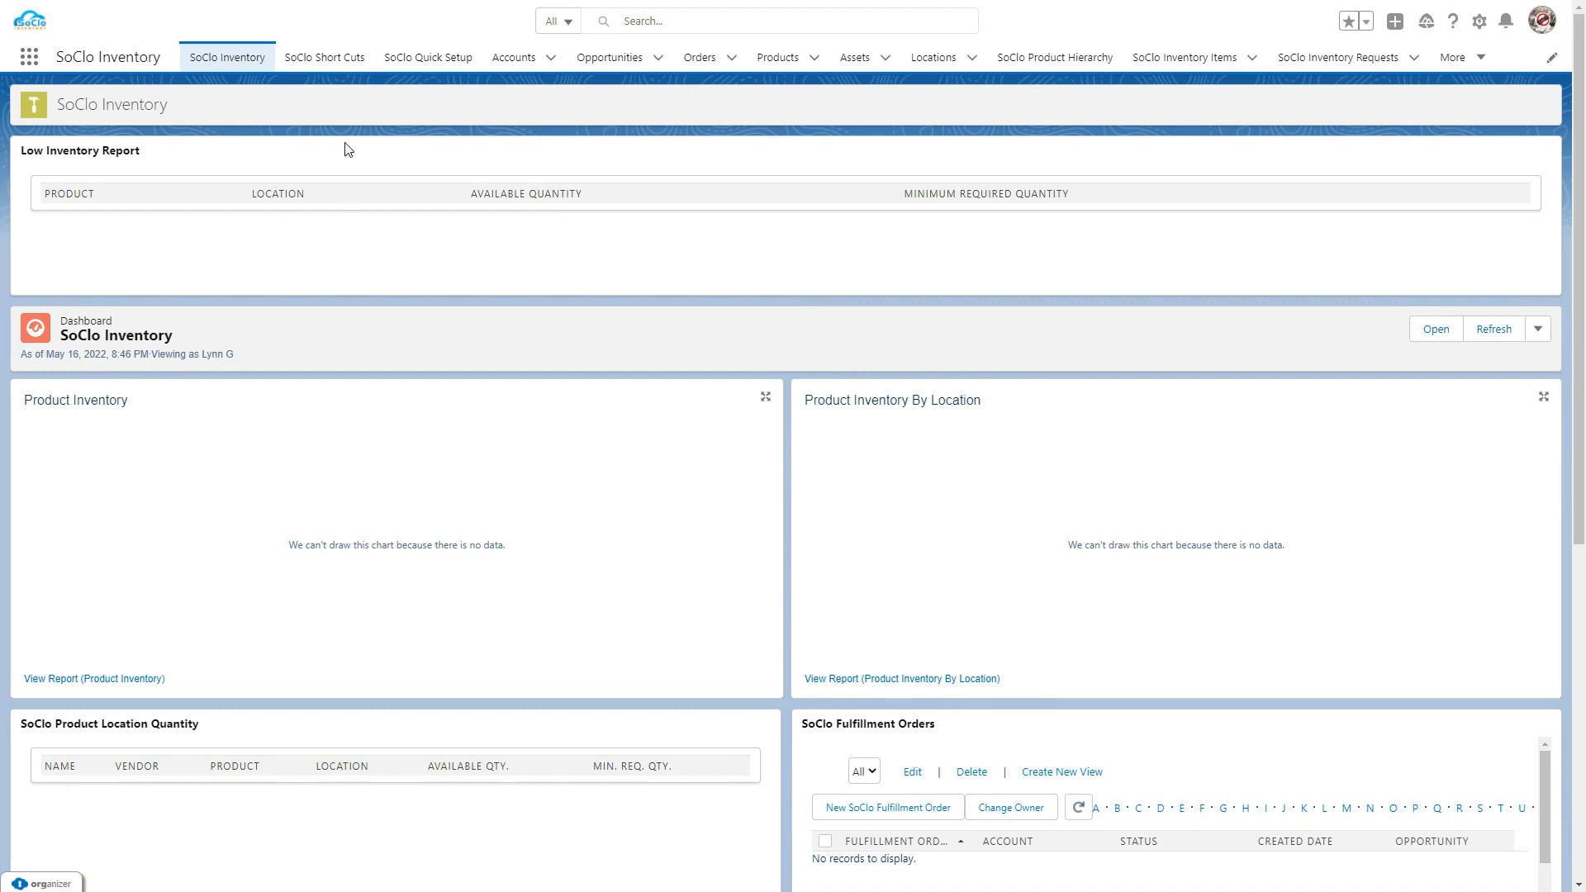
pyautogui.click(342, 70)
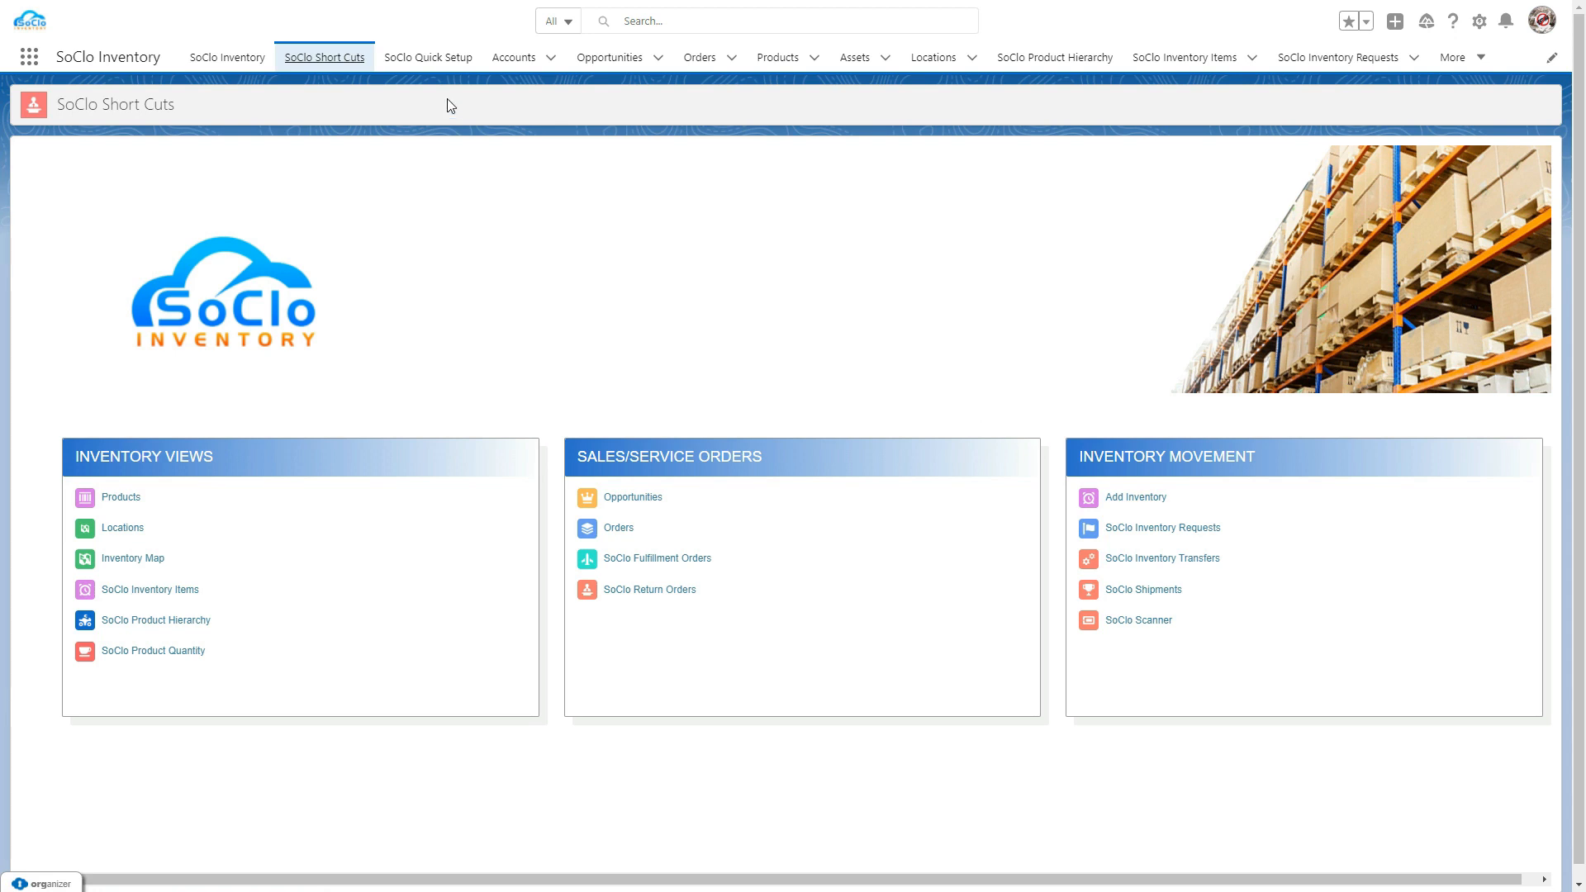
pyautogui.click(433, 63)
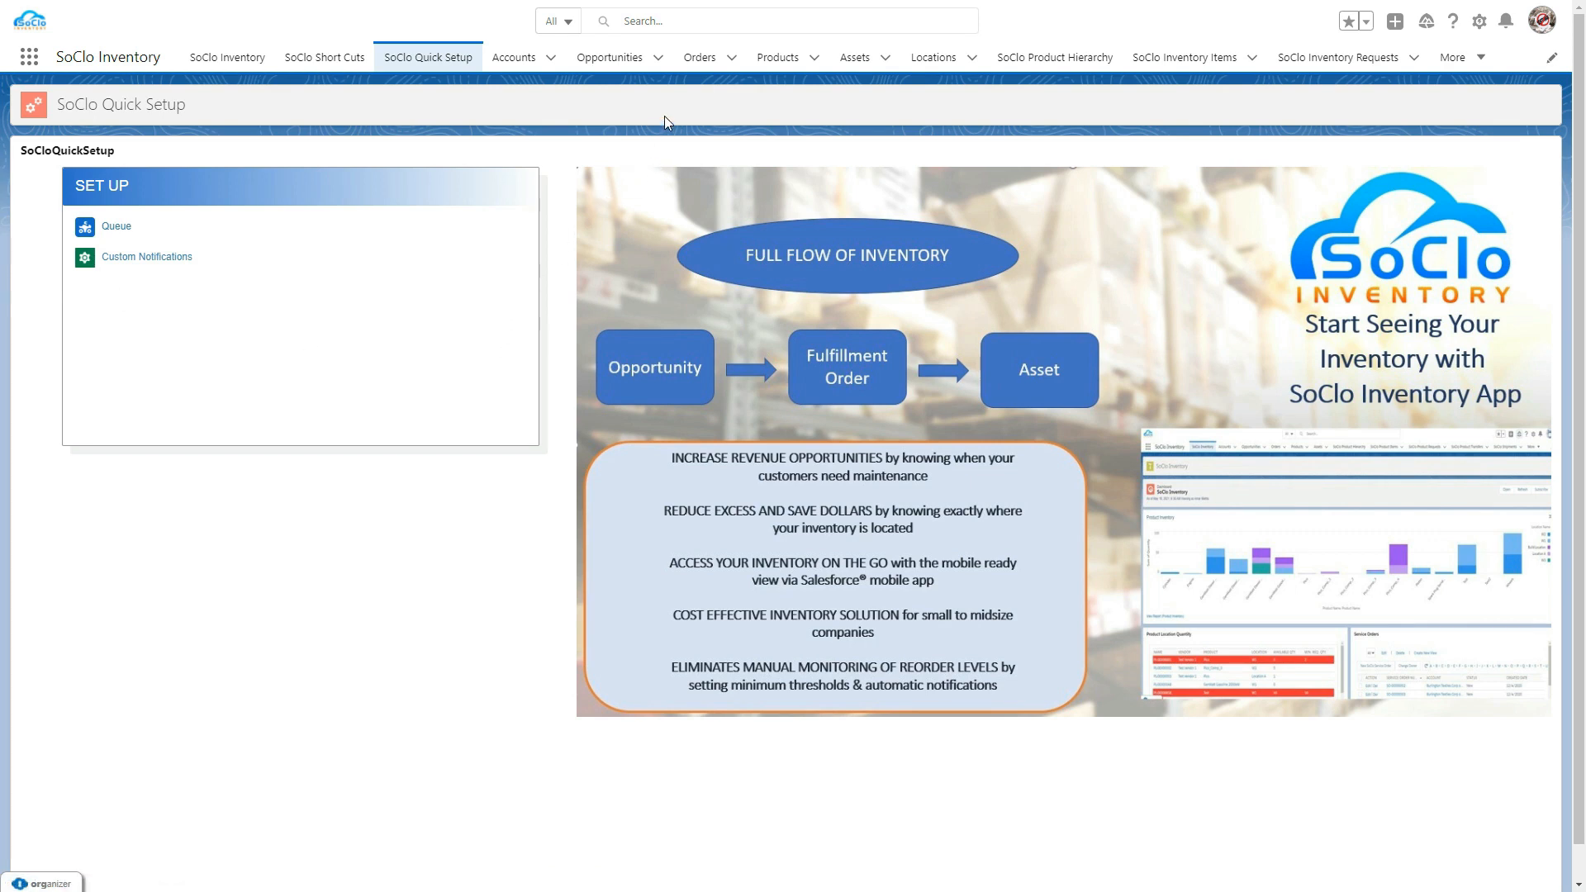
# Open Locations and switch the list view to All Locations
pyautogui.click(938, 60)
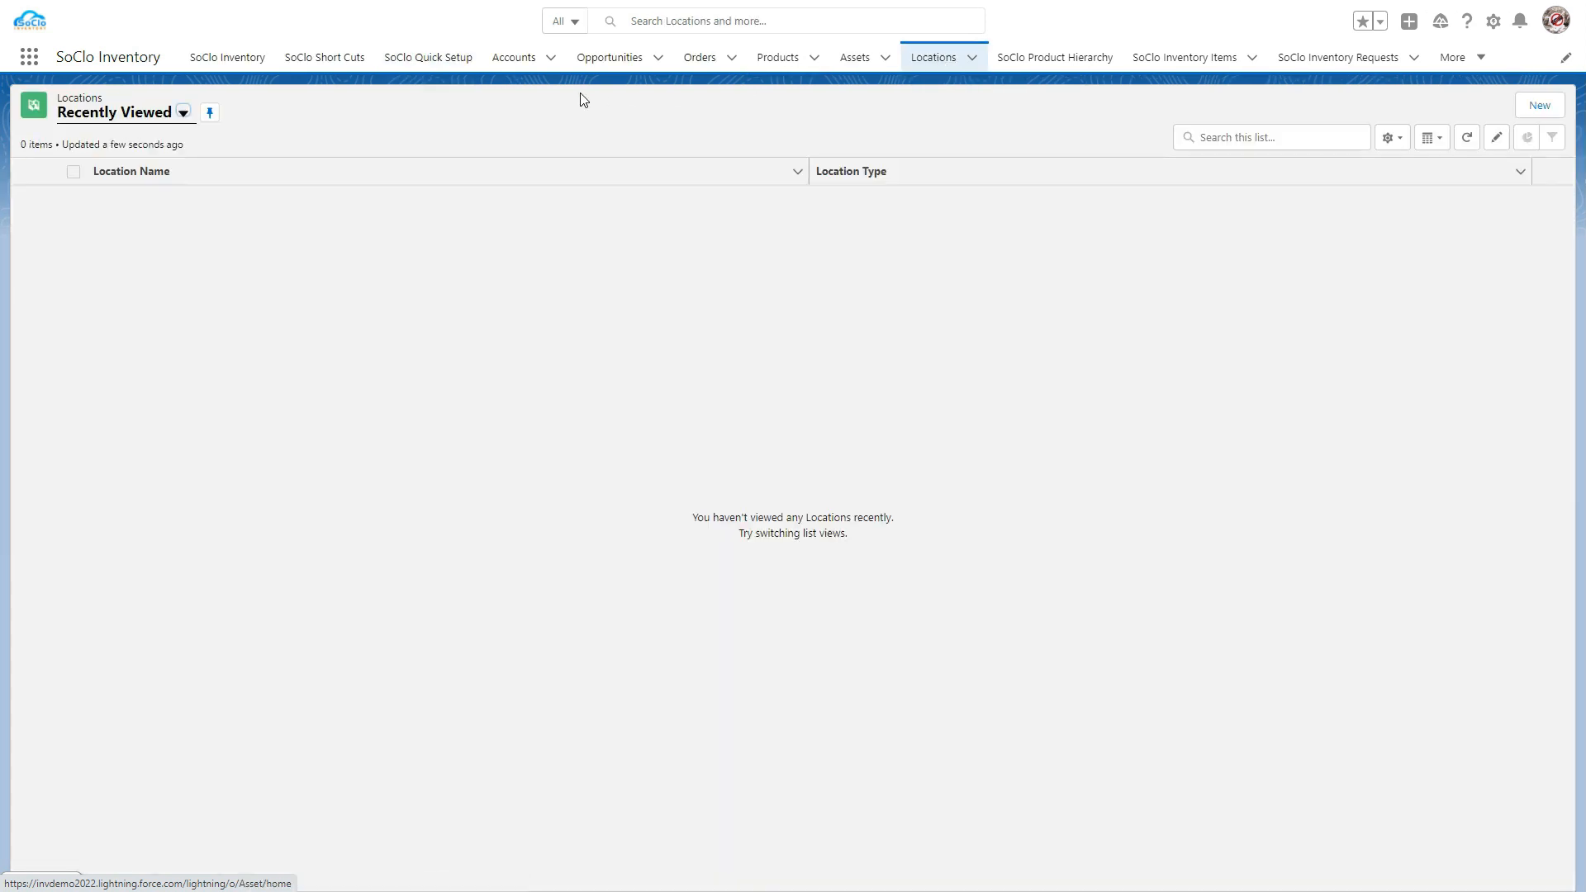
pyautogui.click(184, 113)
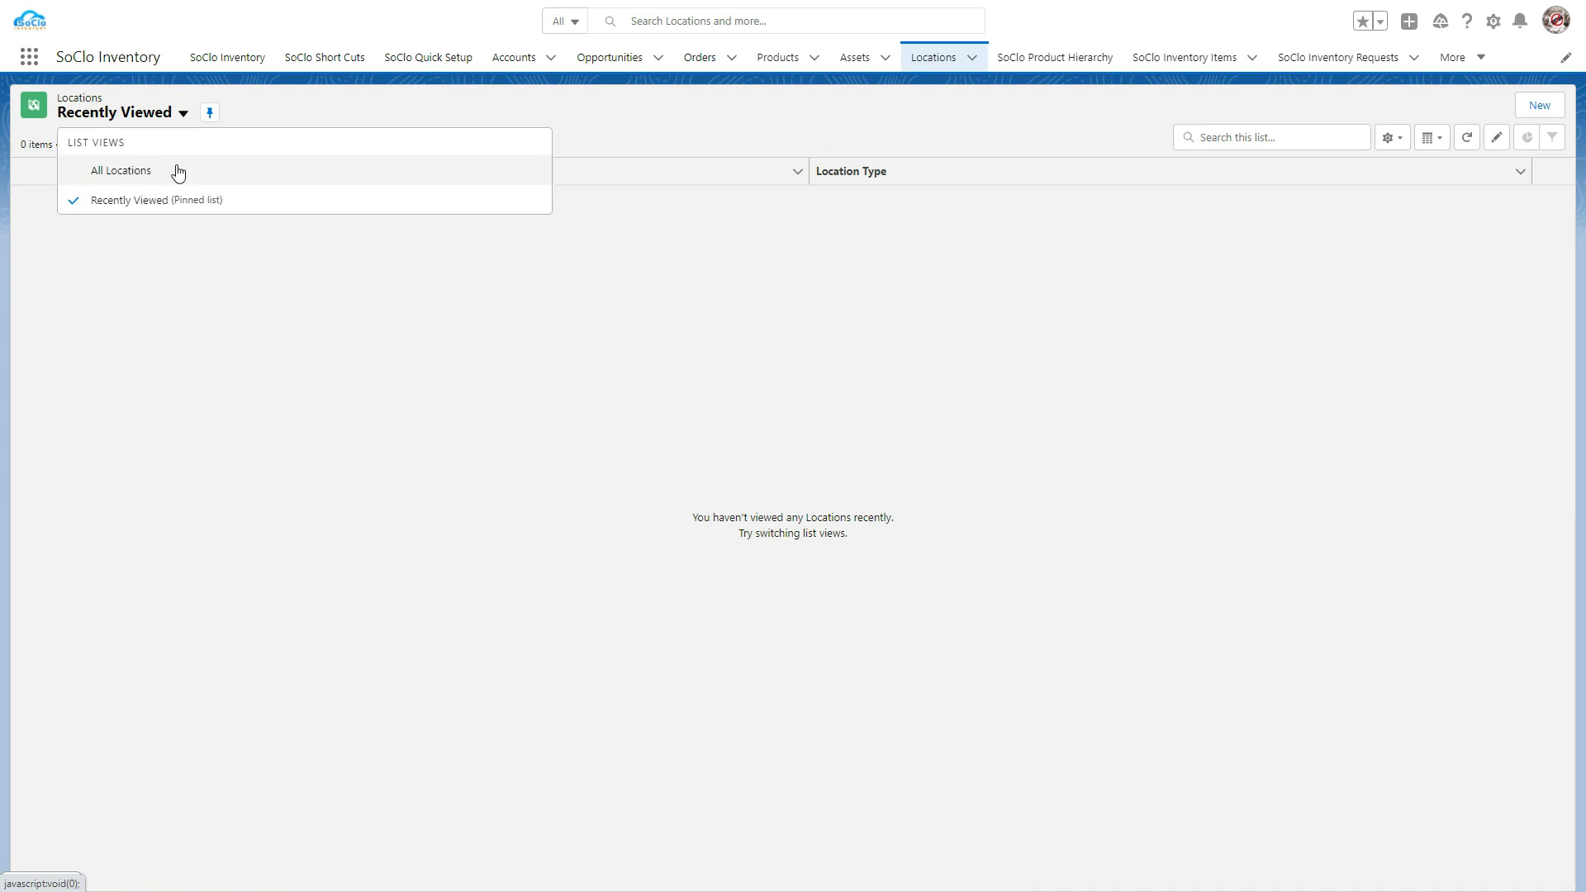
pyautogui.click(177, 170)
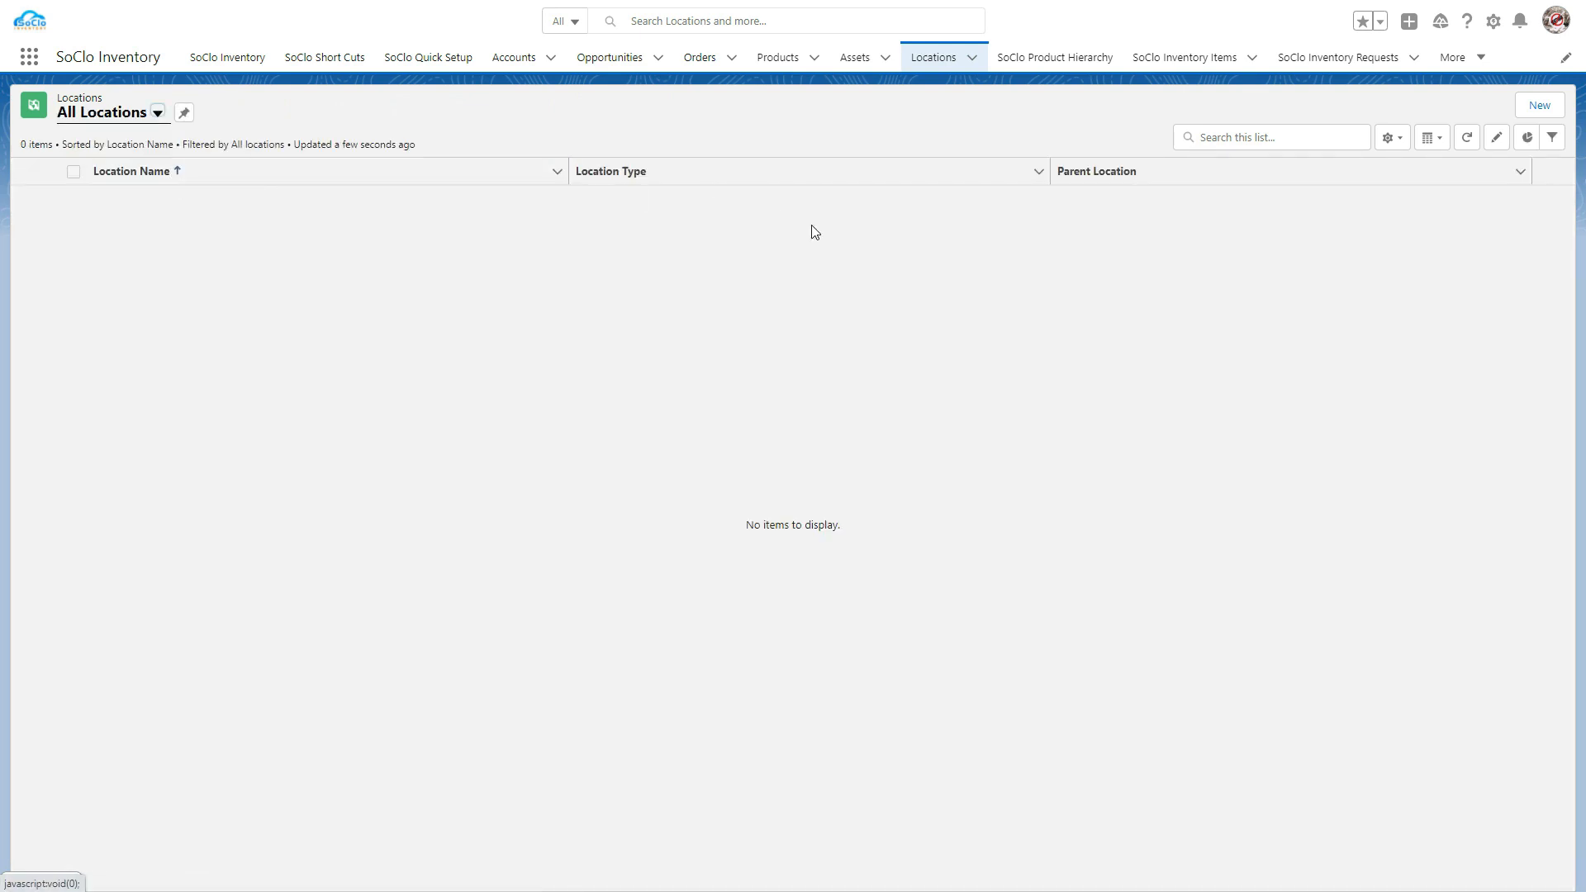
# Start a new location named Demo Warehouse and look at the Location Type and Time Zone options
pyautogui.click(1538, 107)
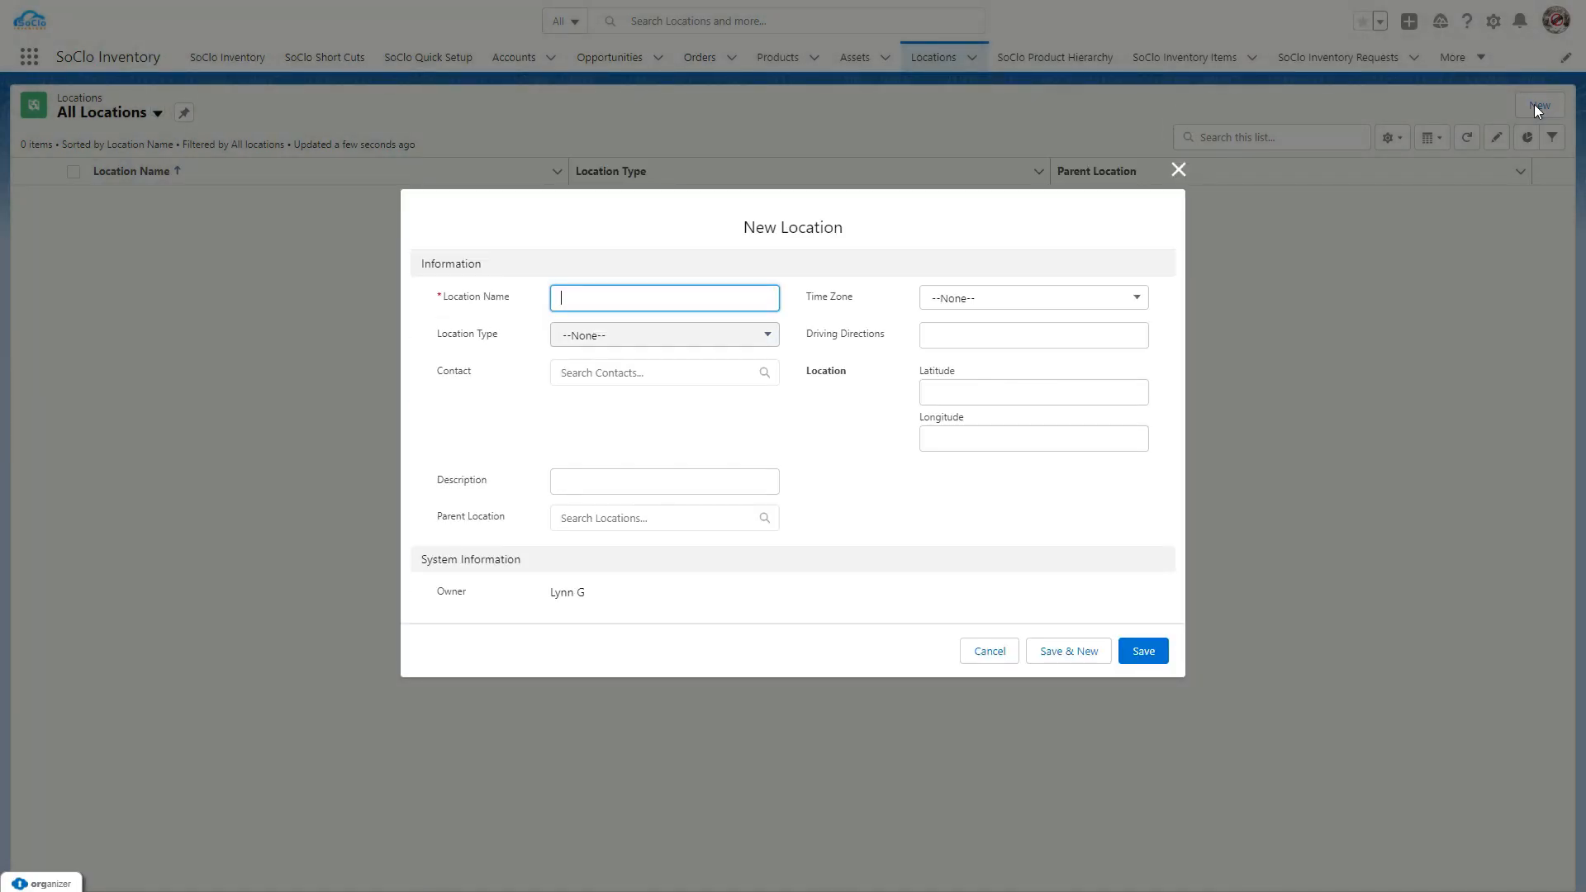
pyautogui.write('Demo Warehouse')
pyautogui.click(732, 327)
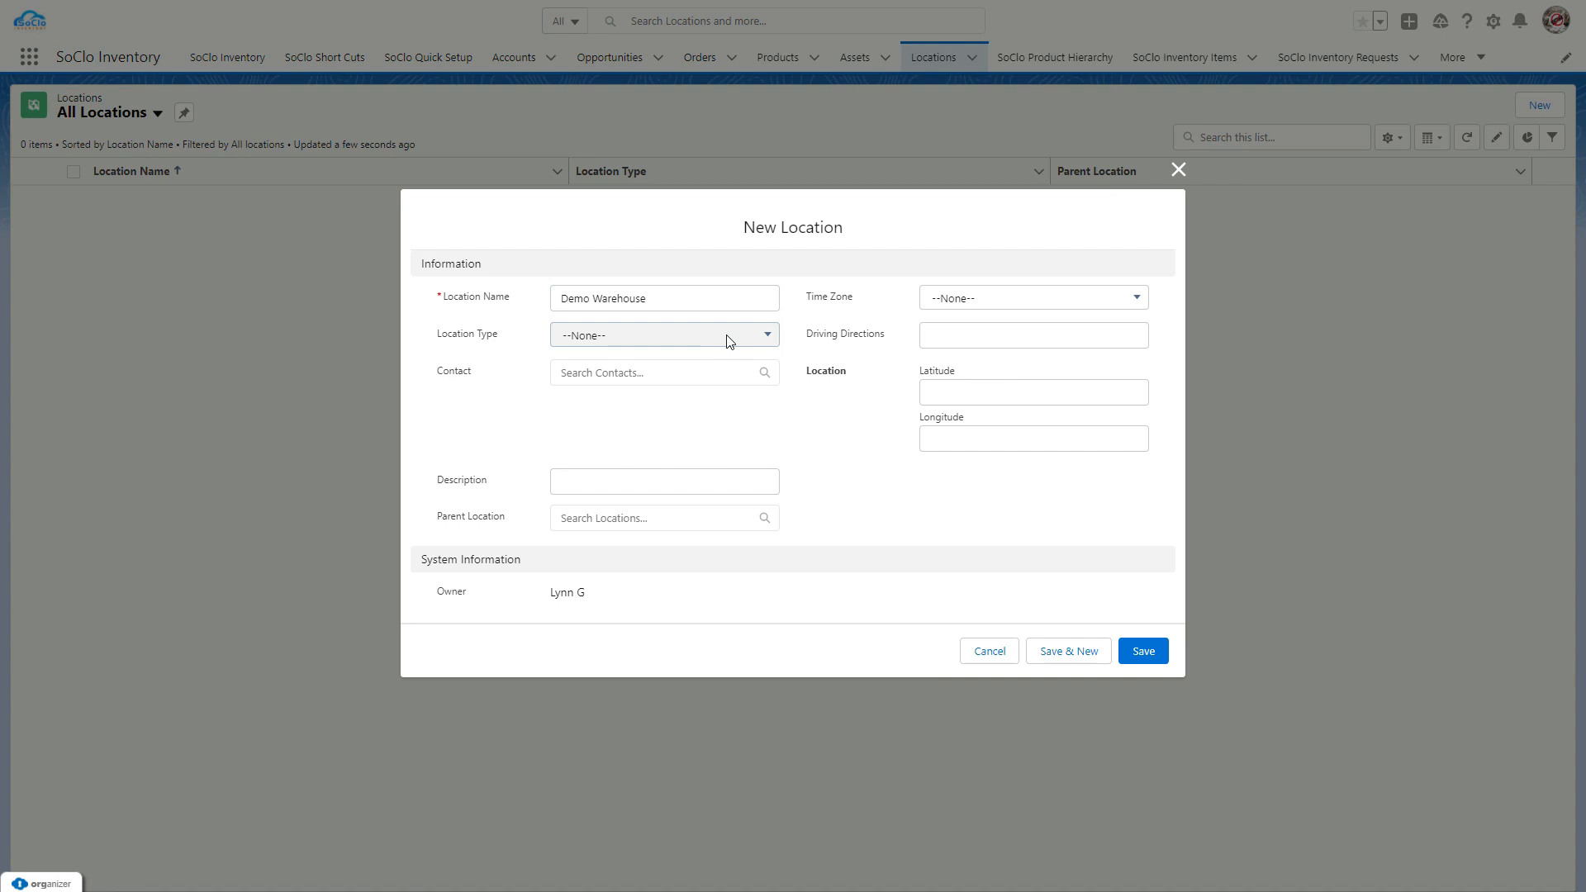
pyautogui.click(976, 307)
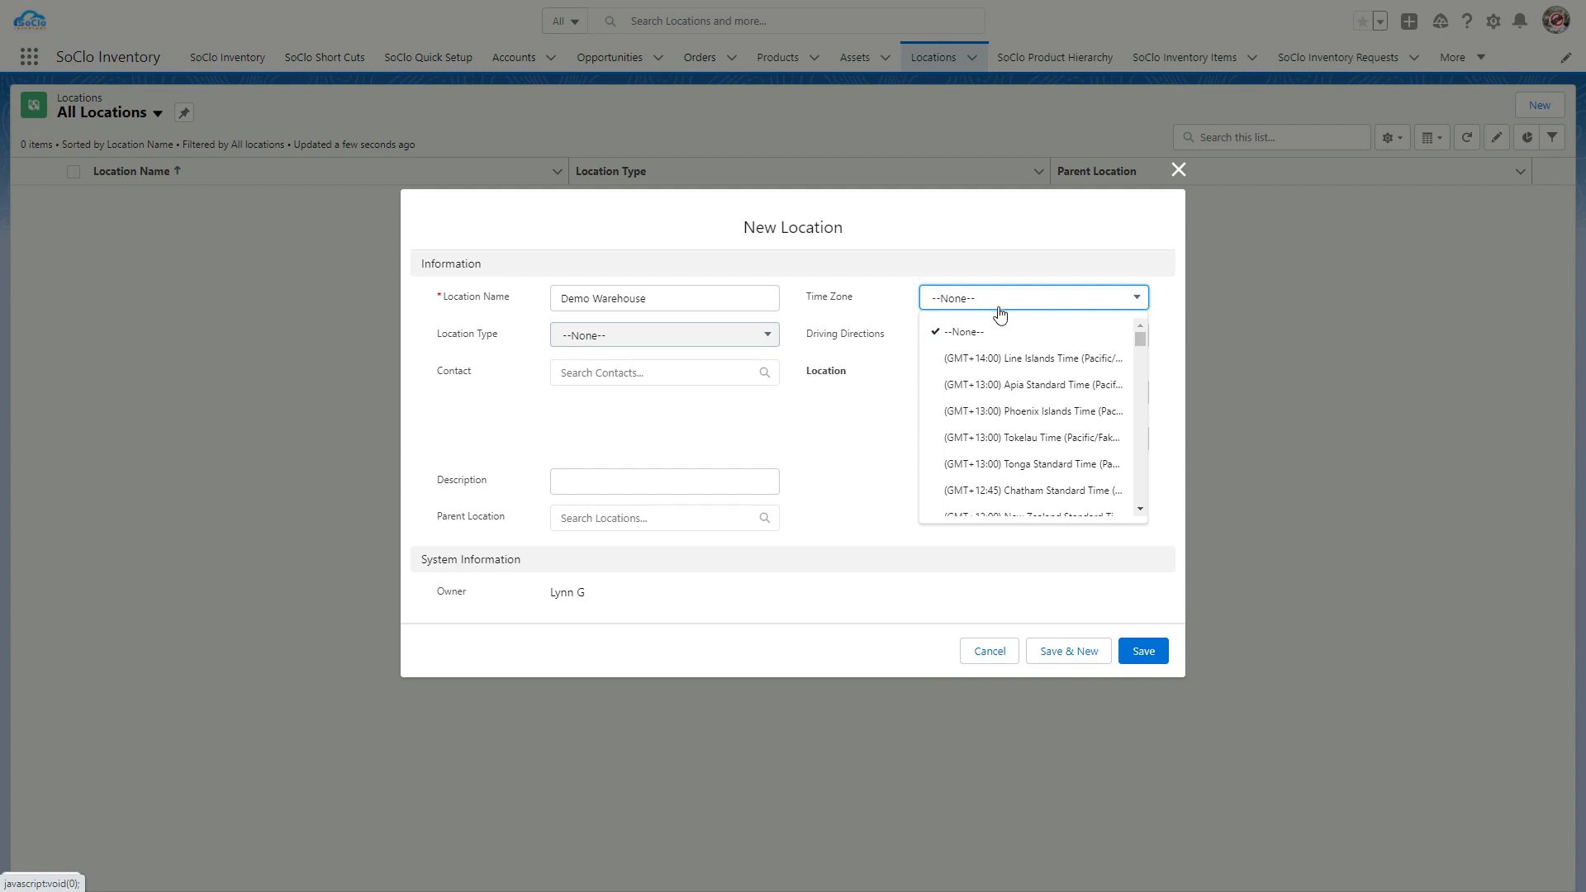
pyautogui.moveTo(1145, 515); pyautogui.dragTo(1145, 517)
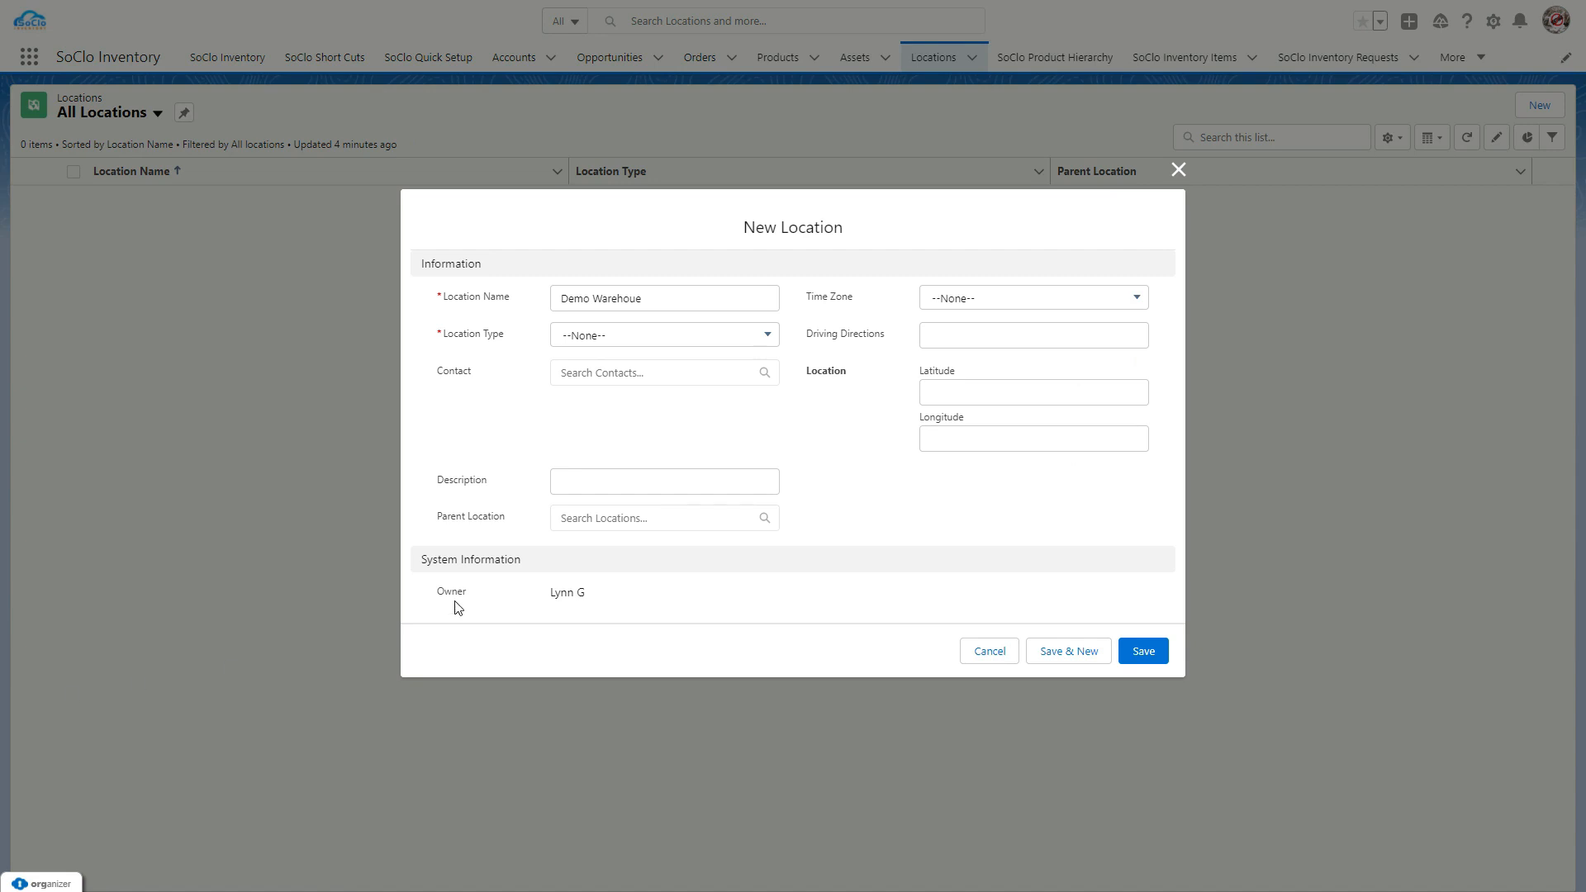
# Set the new warehouse location's type to Warehouse and save the record
pyautogui.click(711, 344)
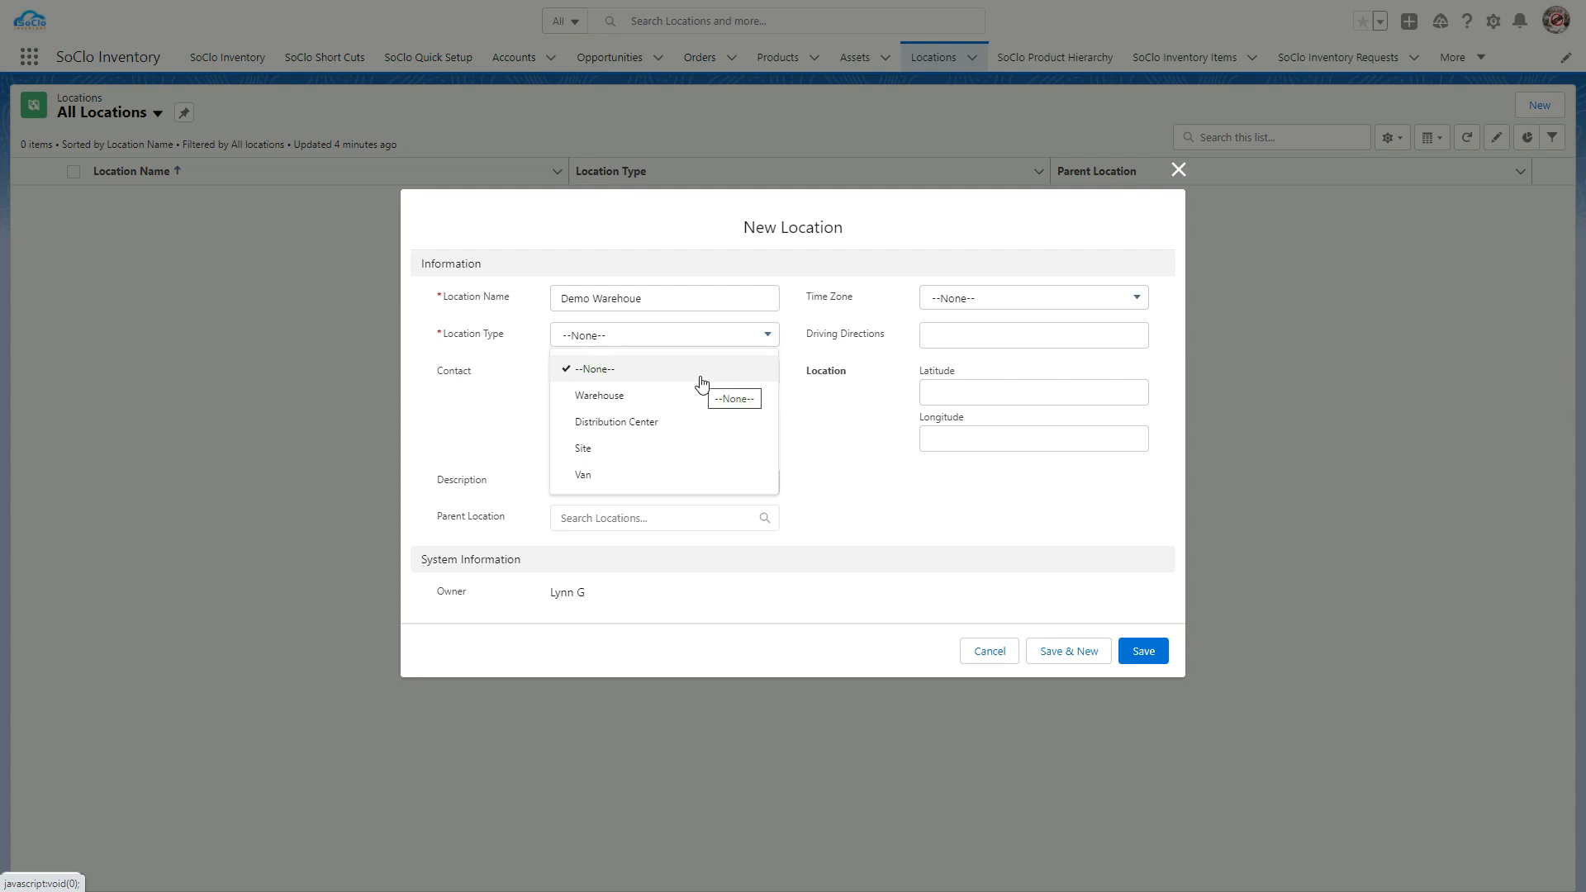
pyautogui.click(699, 404)
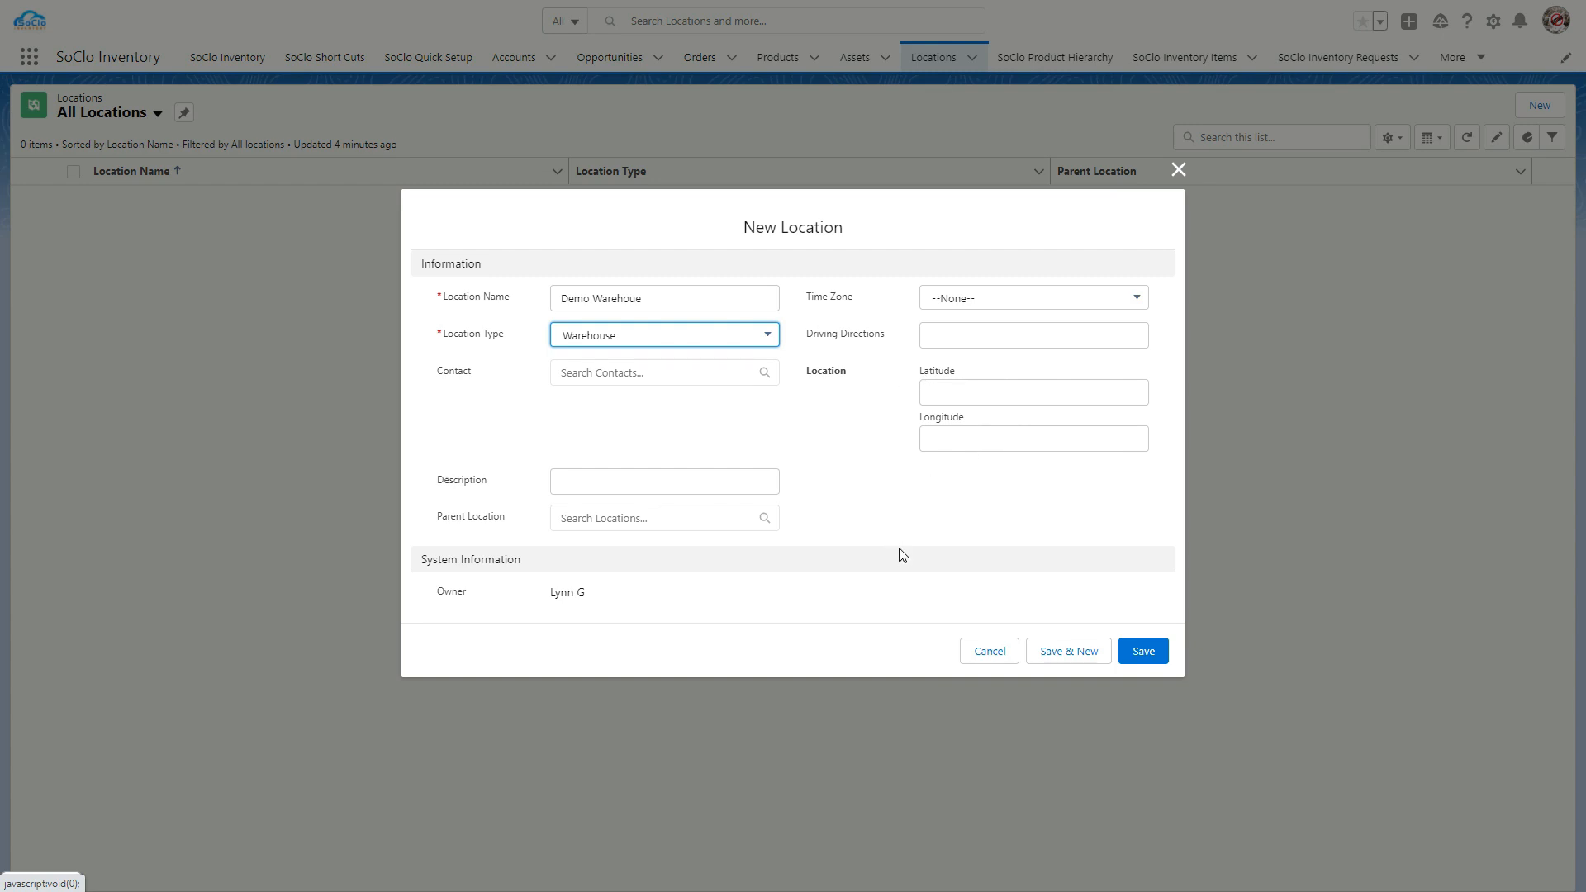
pyautogui.click(1144, 653)
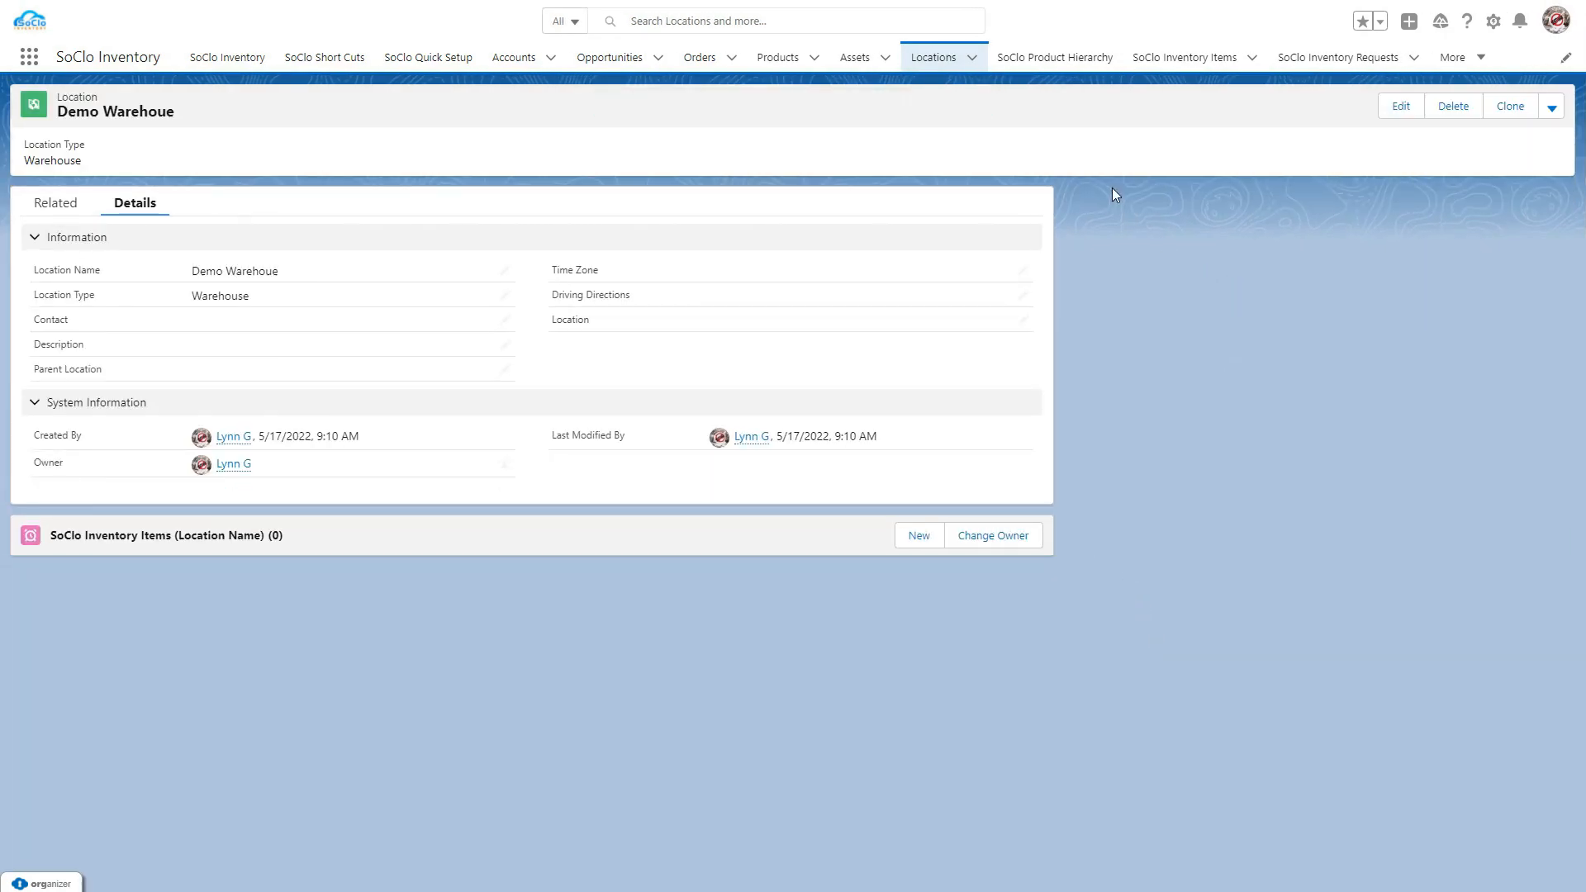
# Create and save a second location named WIP with the location type Site
pyautogui.click(937, 60)
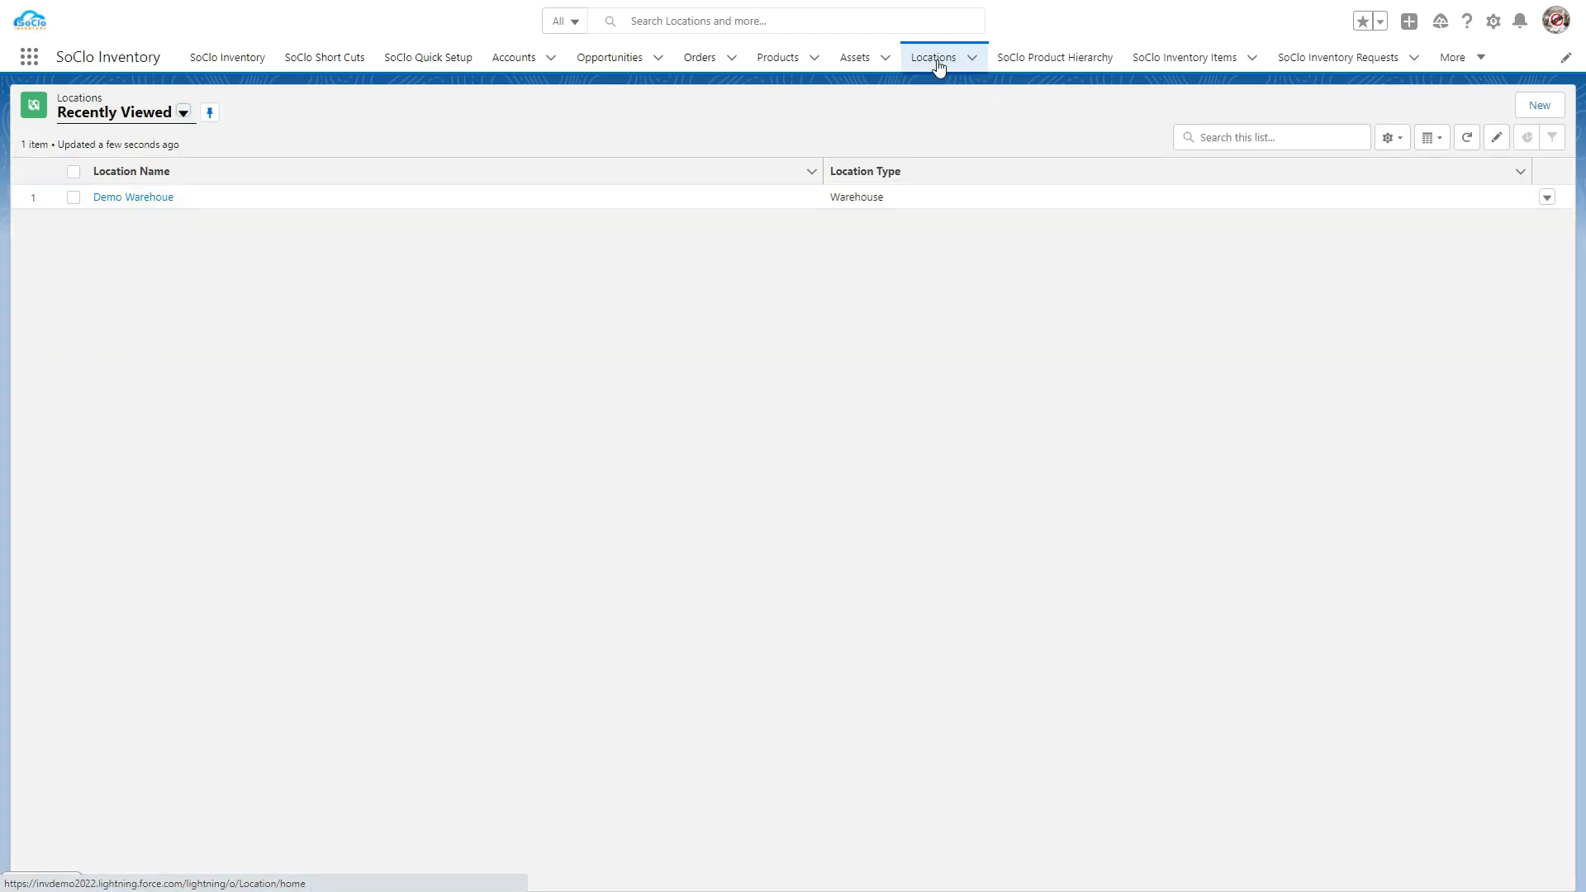
pyautogui.click(1529, 108)
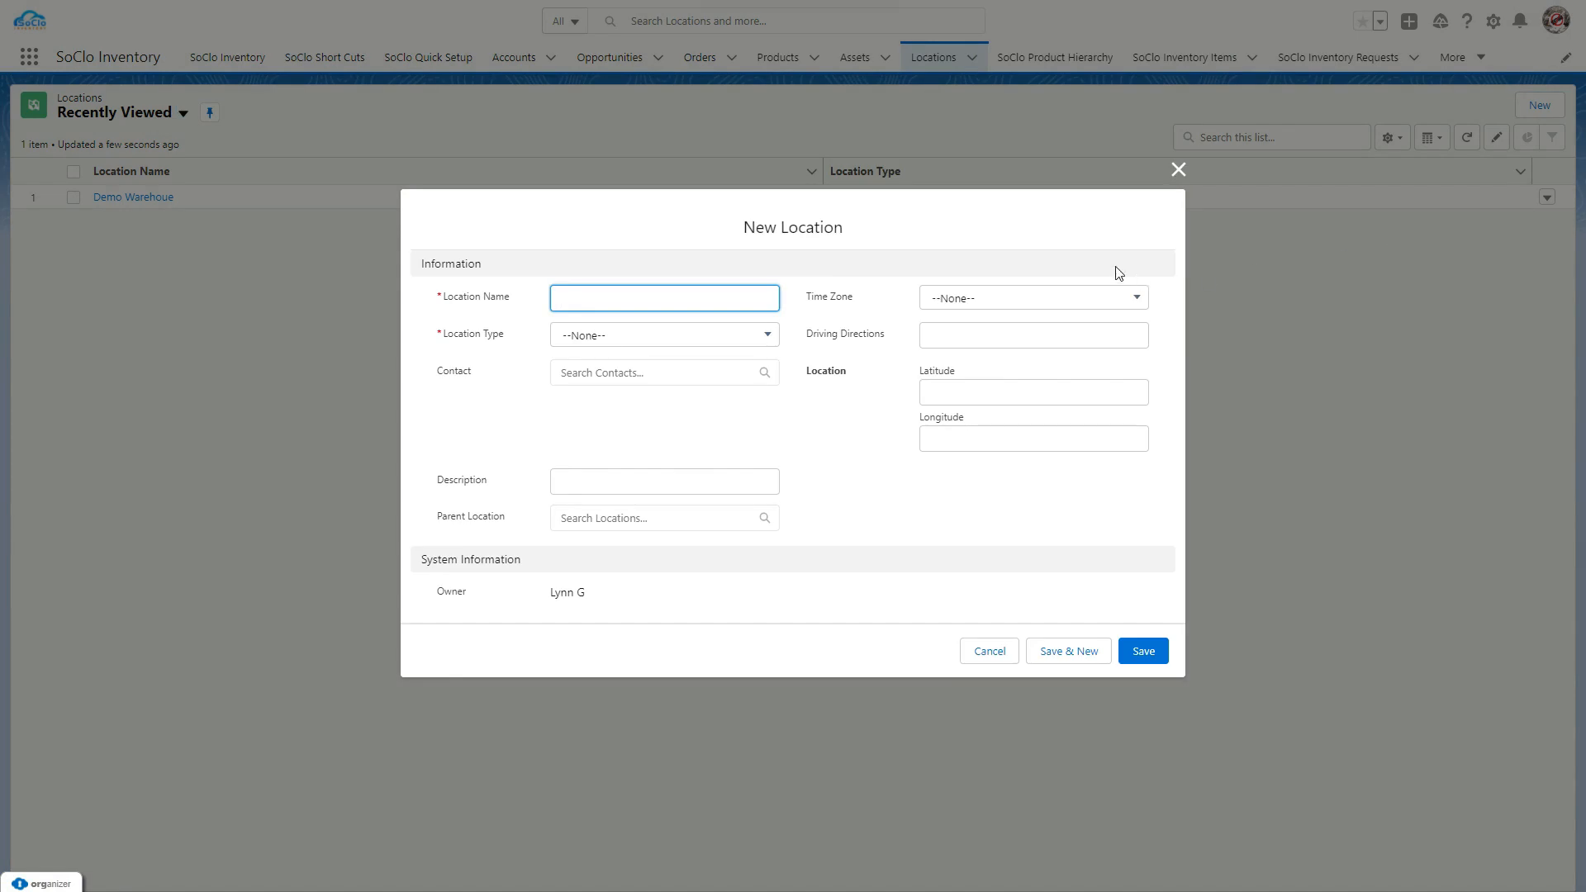
pyautogui.write('WIP')
pyautogui.click(731, 345)
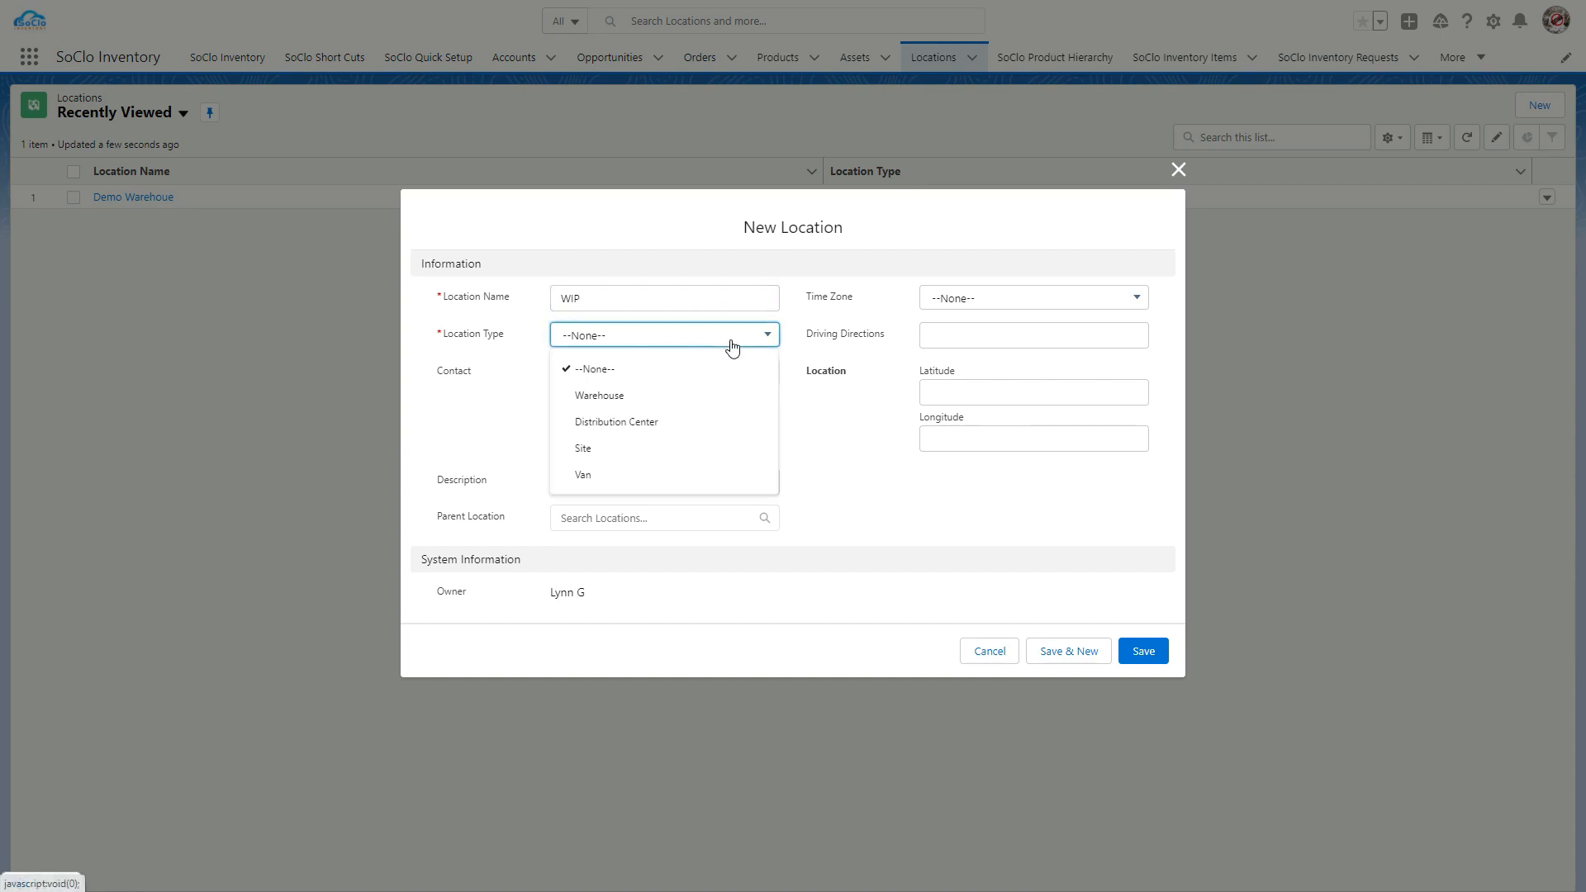
pyautogui.click(715, 448)
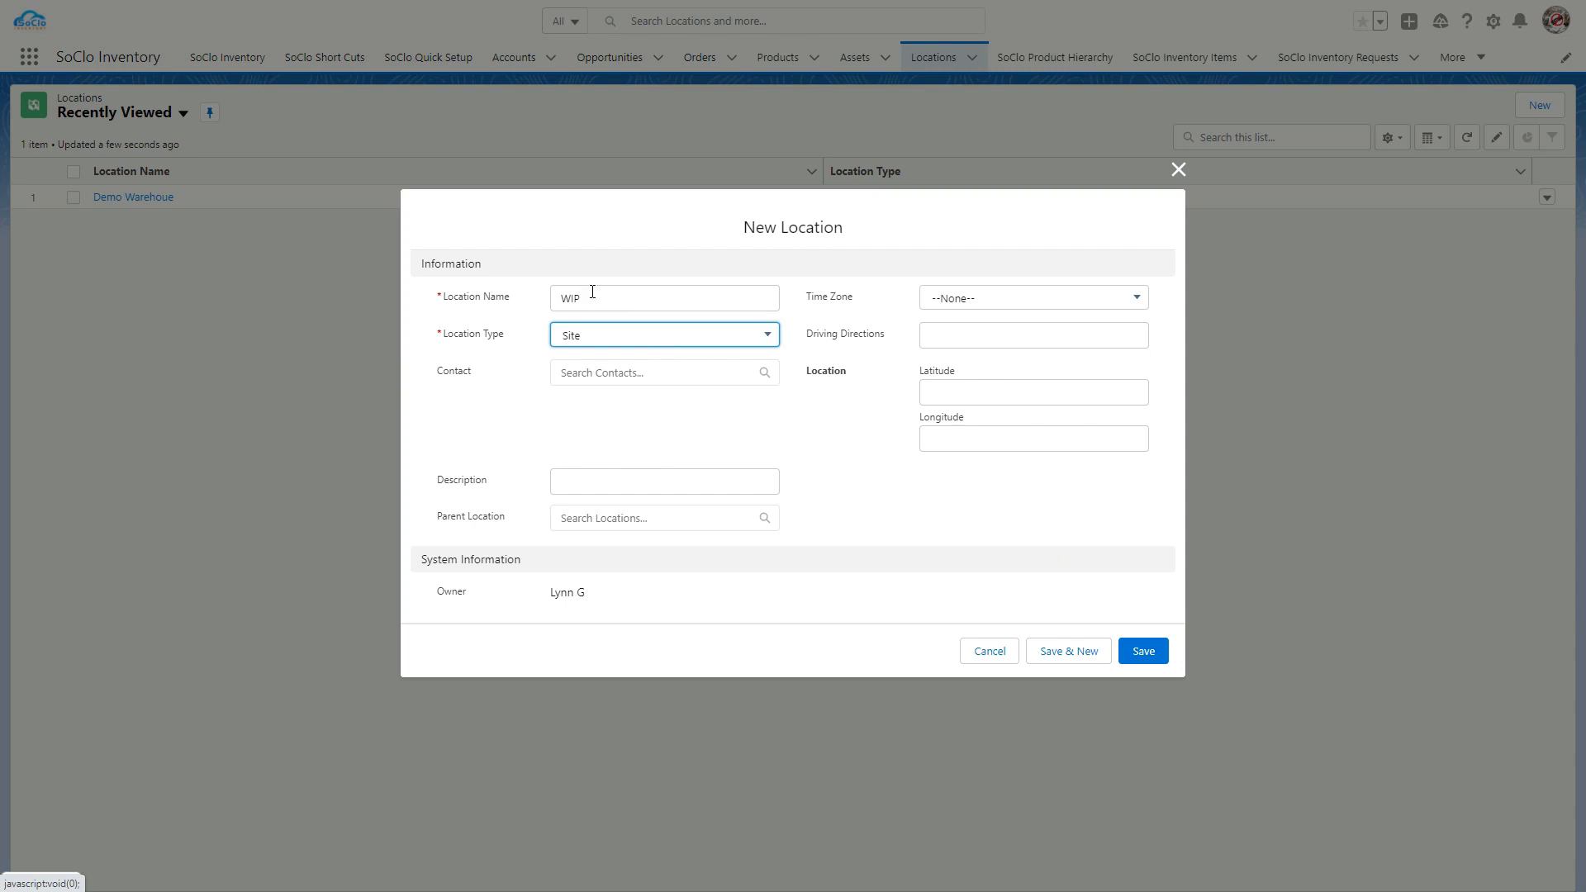
pyautogui.click(1146, 660)
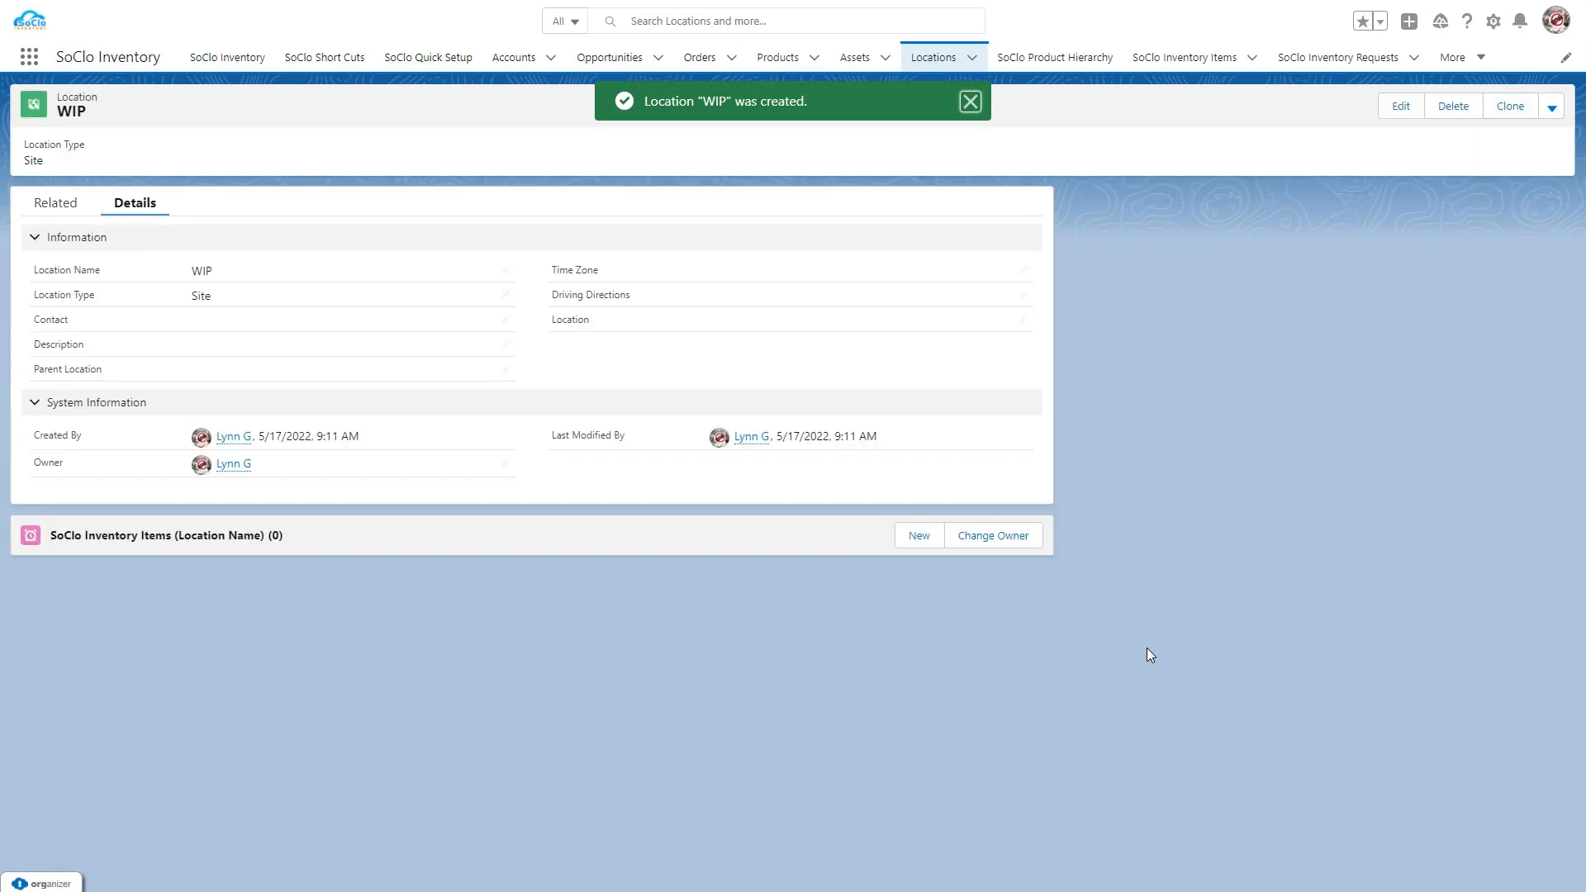
# Return to the locations and check both new records in the All Locations view
pyautogui.click(934, 58)
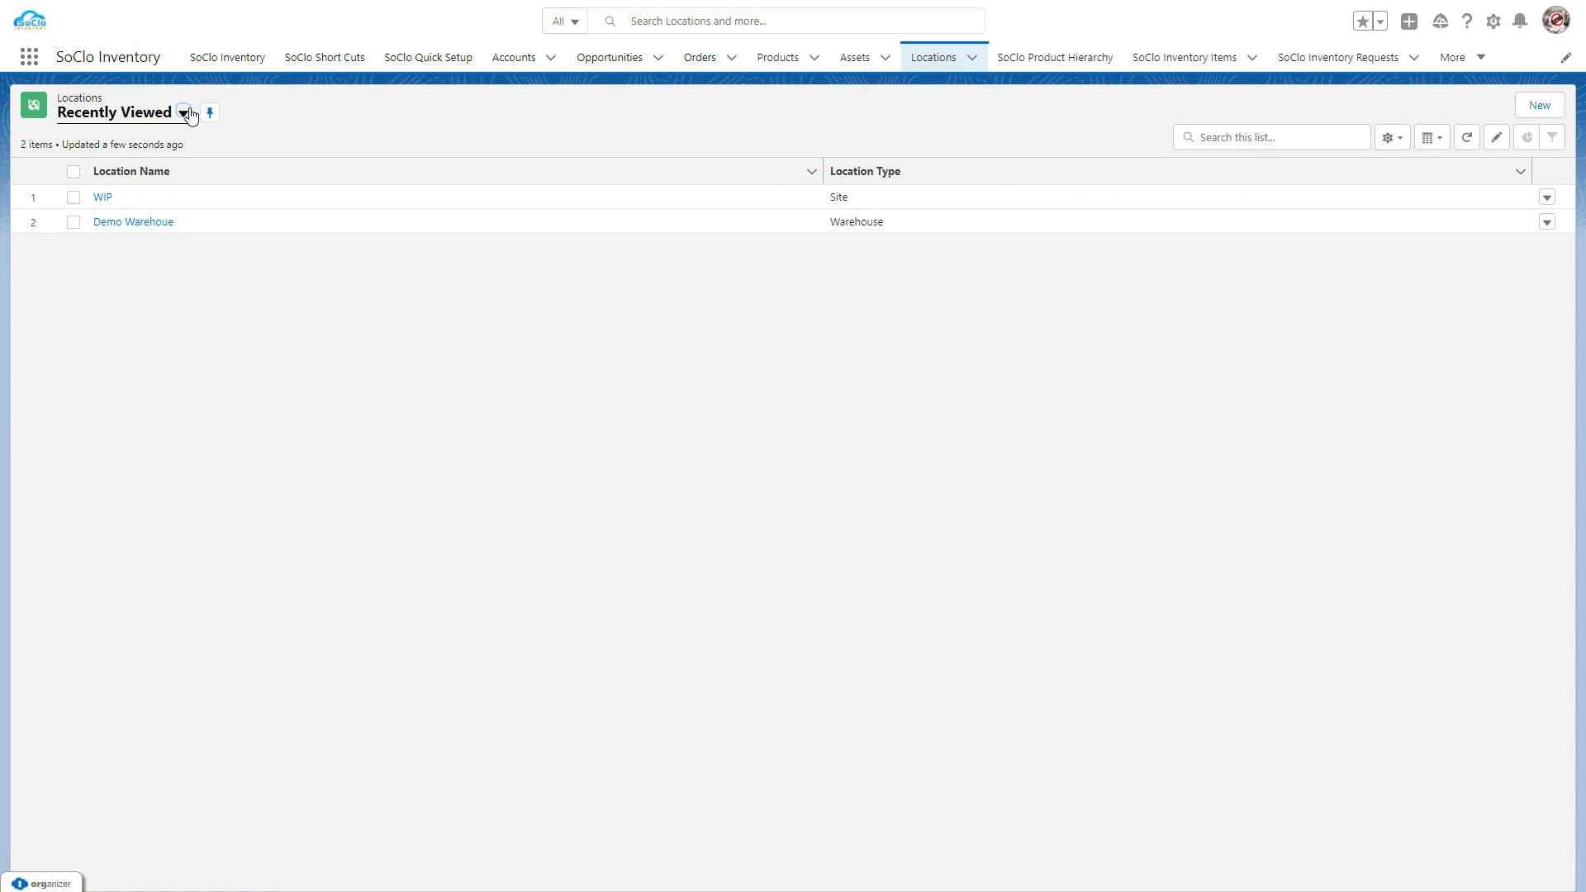
pyautogui.click(183, 113)
pyautogui.click(173, 169)
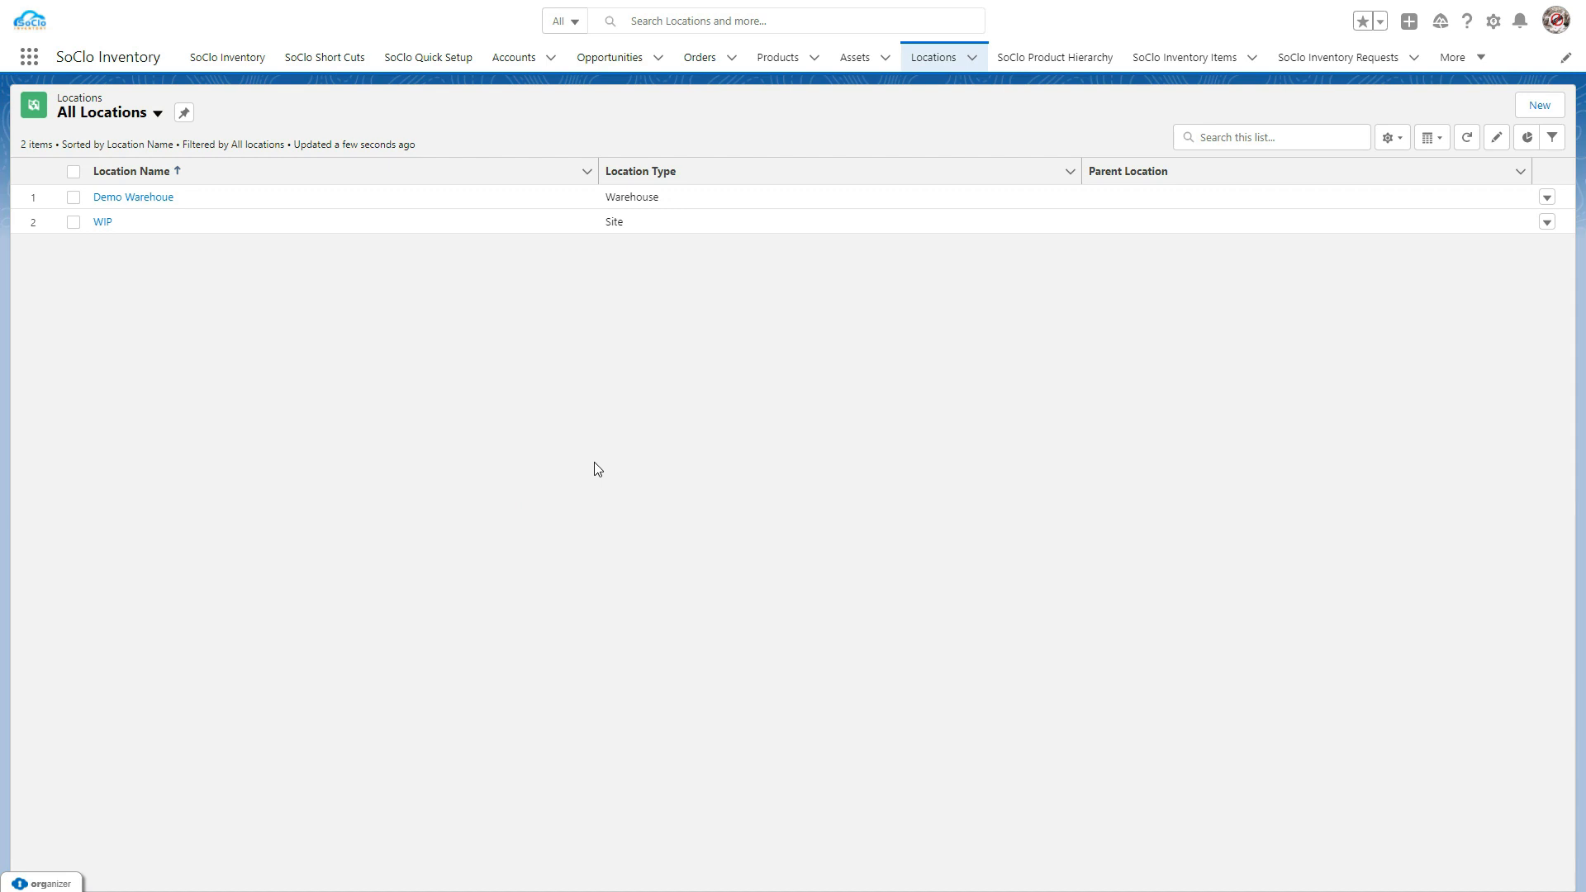
# Switch the products to the All Products view and start a new product named Demp Product 1
pyautogui.click(773, 57)
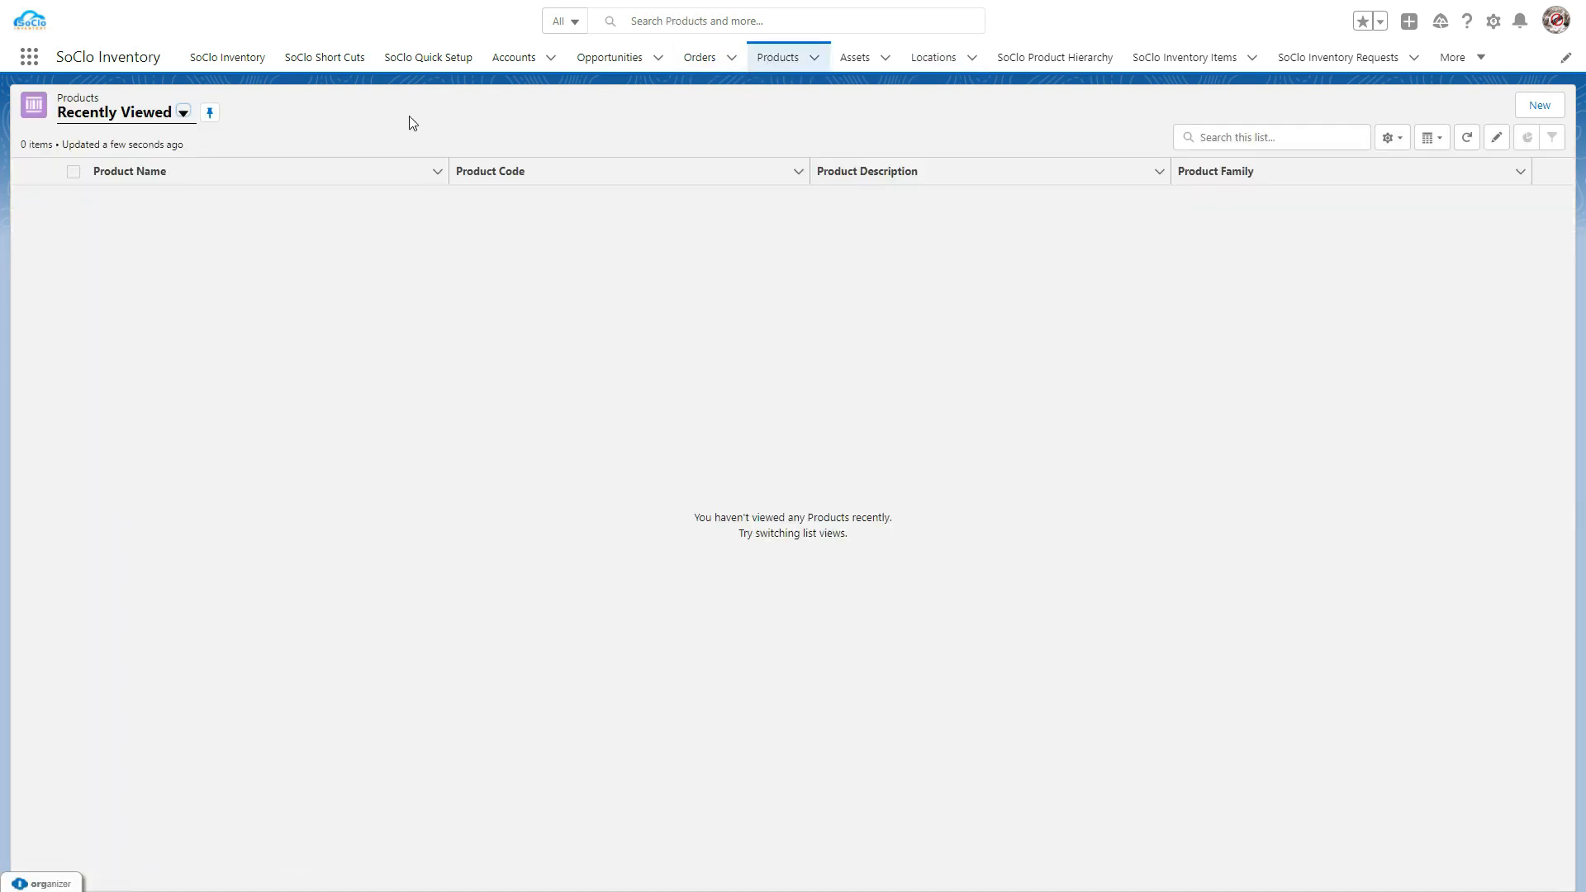
pyautogui.click(183, 112)
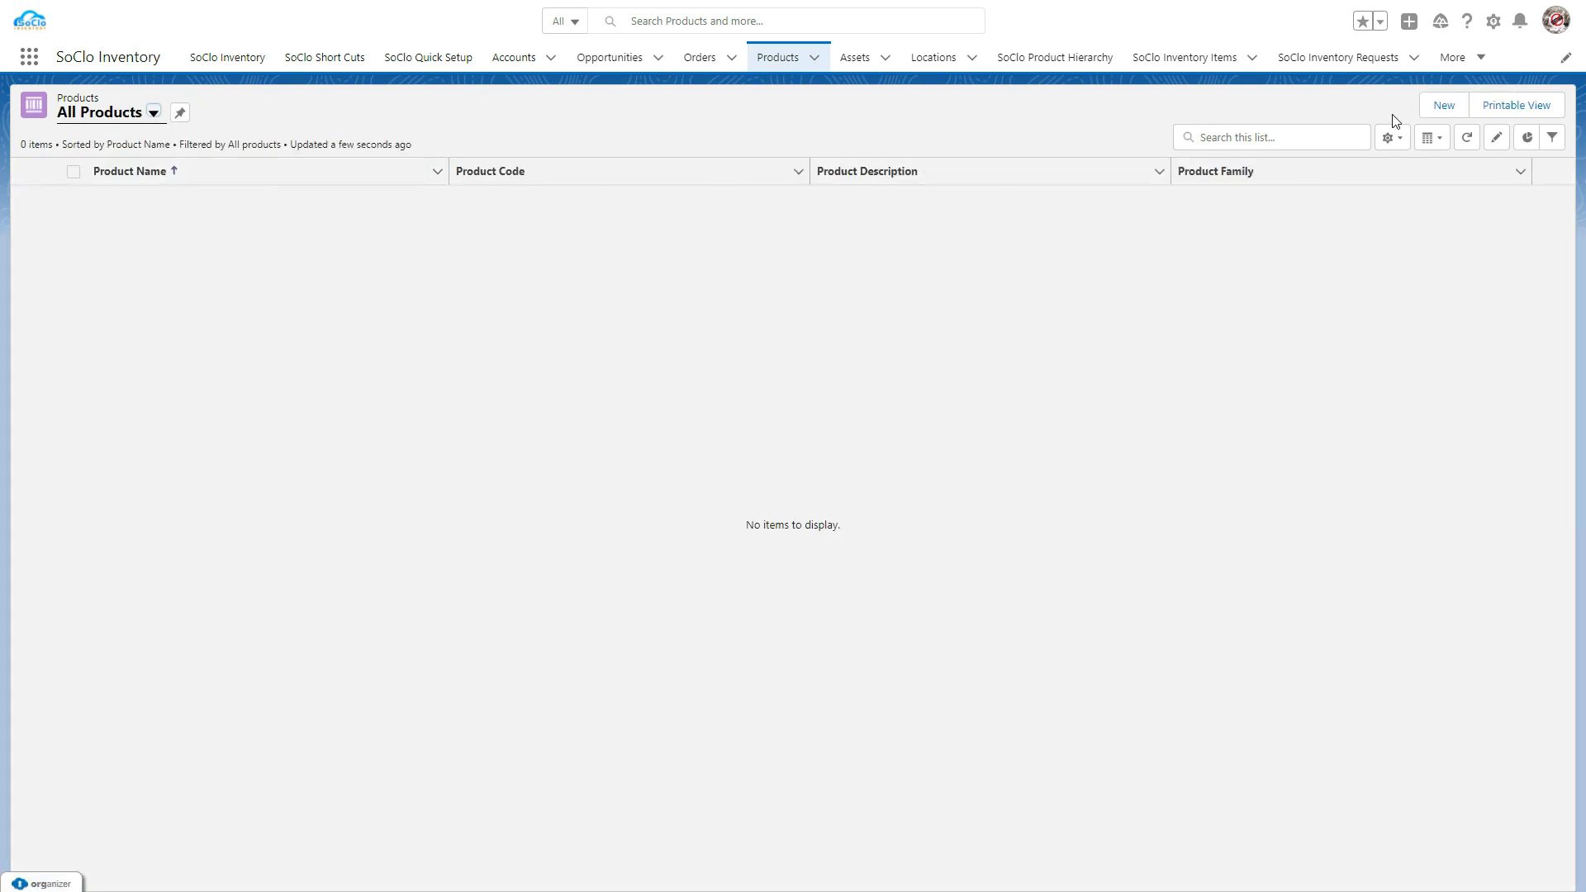
pyautogui.click(1448, 106)
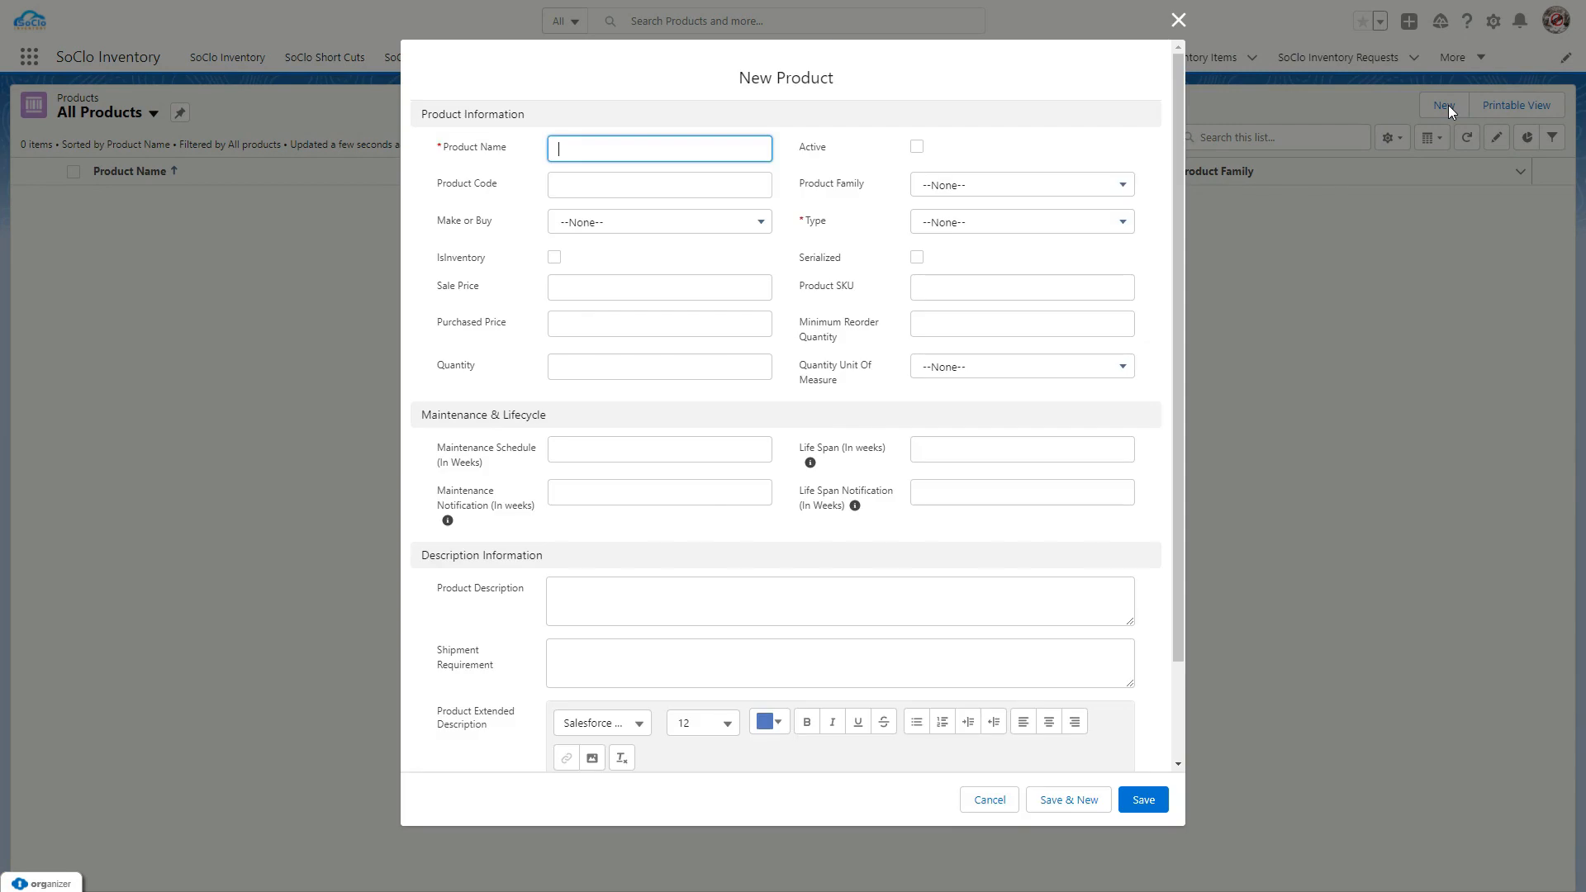
pyautogui.write('Demo')
pyautogui.write(' Product 1')
# Set the new product's Make or Buy value to Buy and enable IsInventory
pyautogui.click(740, 223)
pyautogui.click(707, 309)
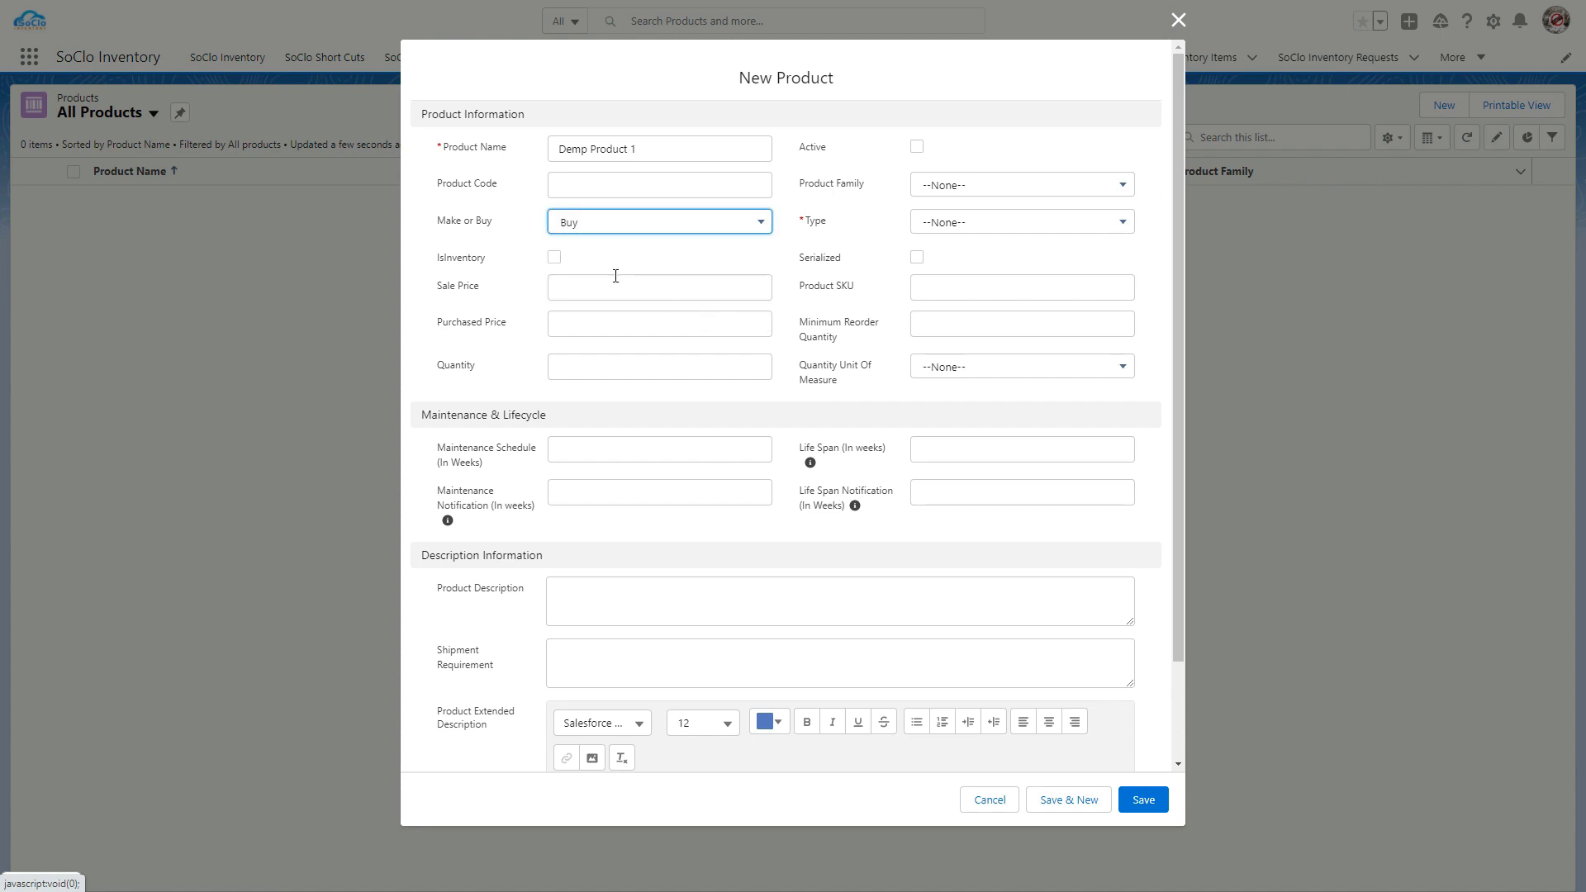
pyautogui.click(554, 259)
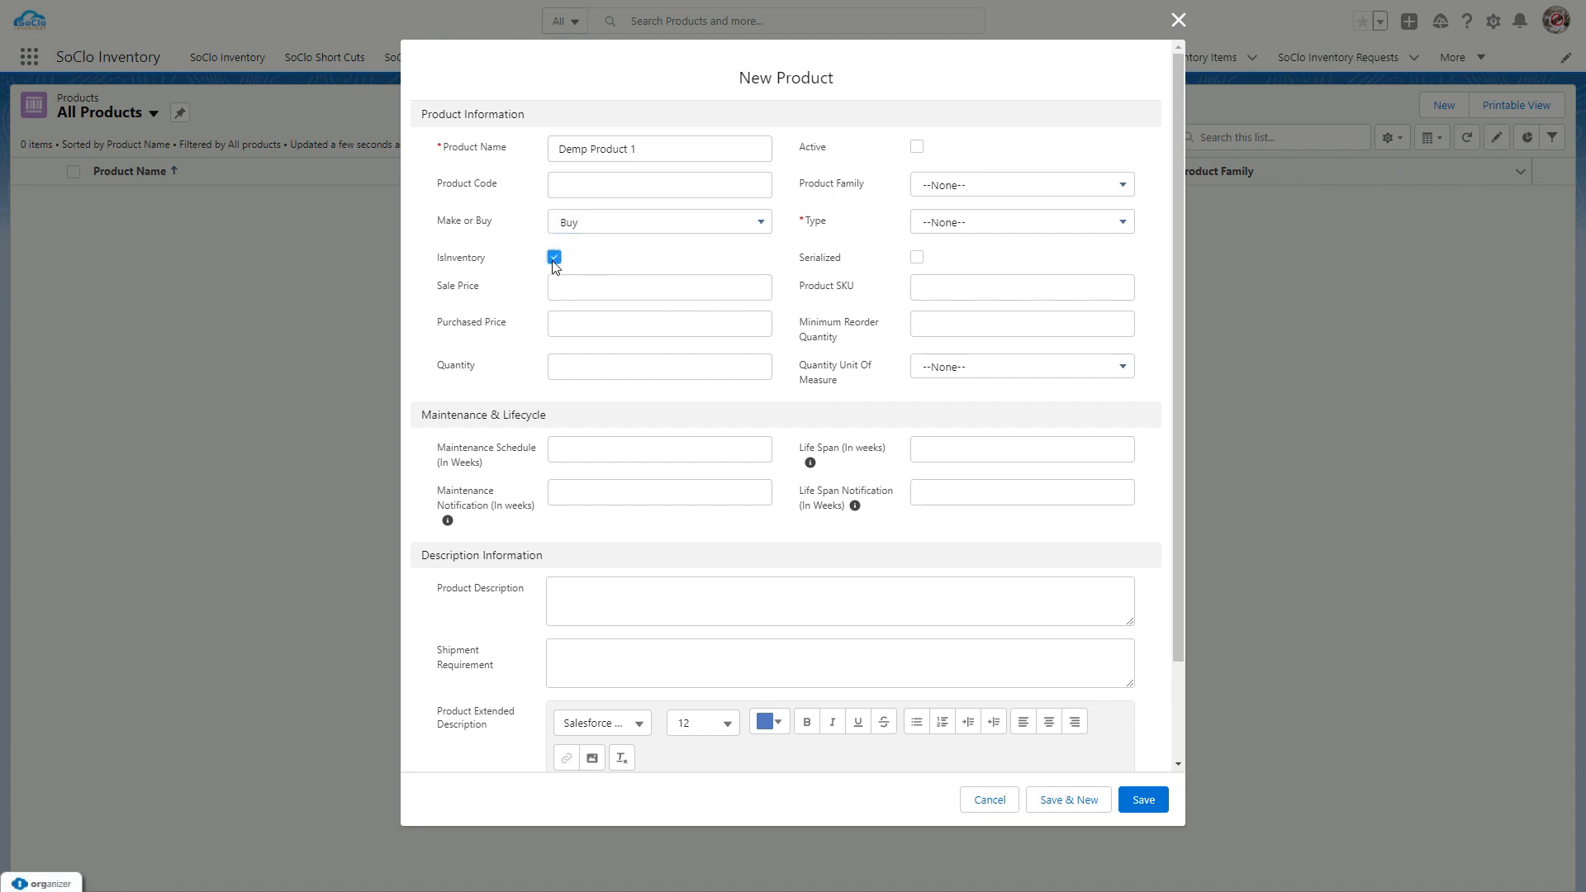
# Enter a sale price of 15, a purchased price of 5 and a quantity of 100 for the product
pyautogui.click(569, 294)
pyautogui.write('15')
pyautogui.click(564, 326)
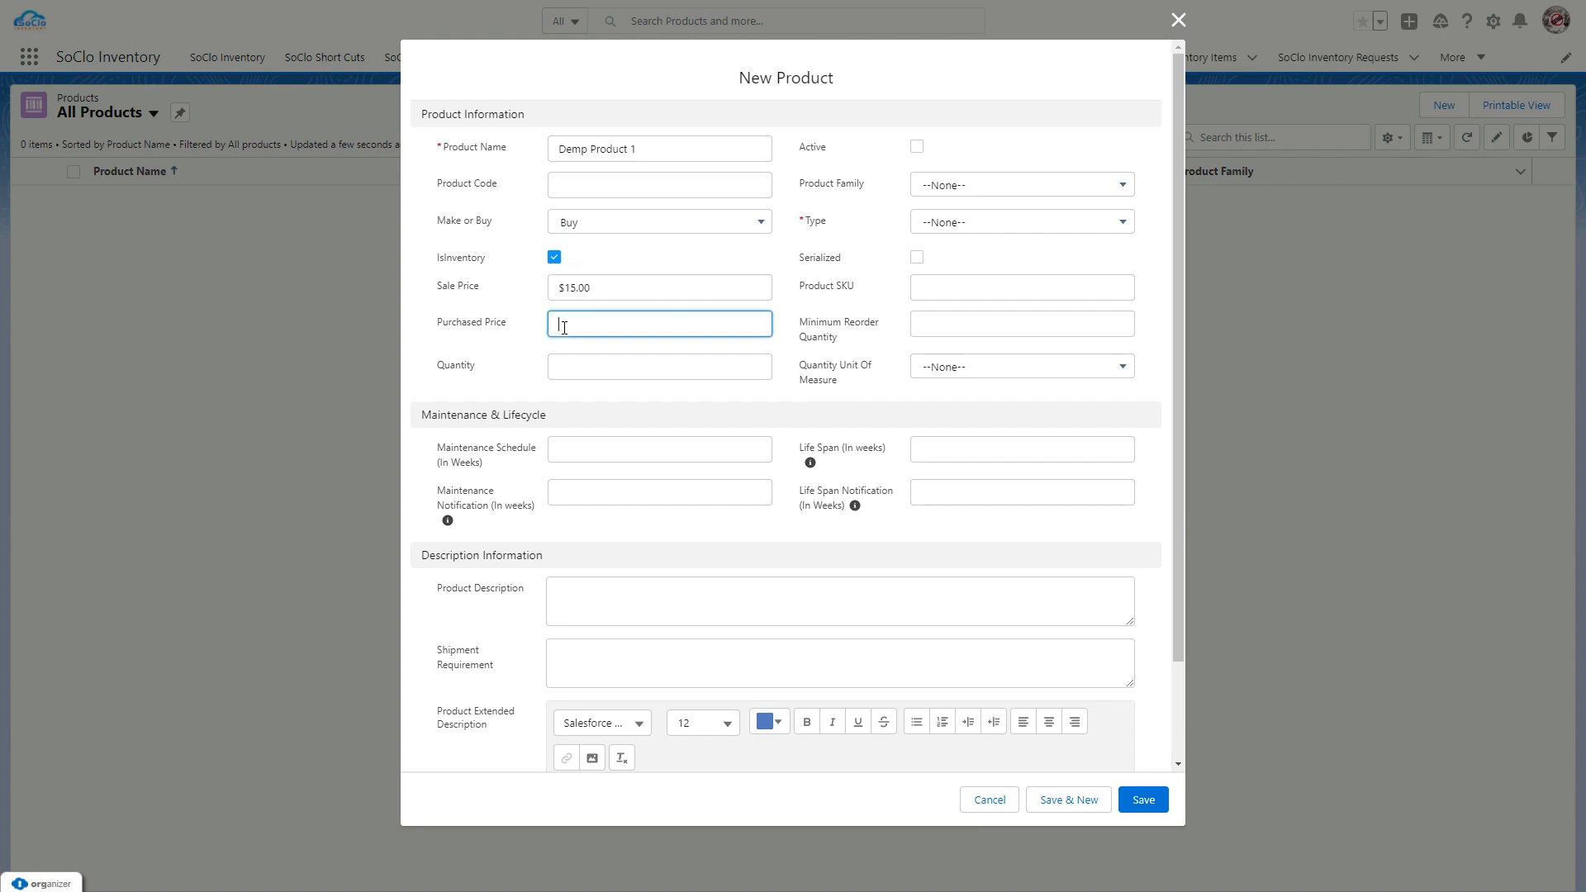
pyautogui.write('5')
pyautogui.click(572, 367)
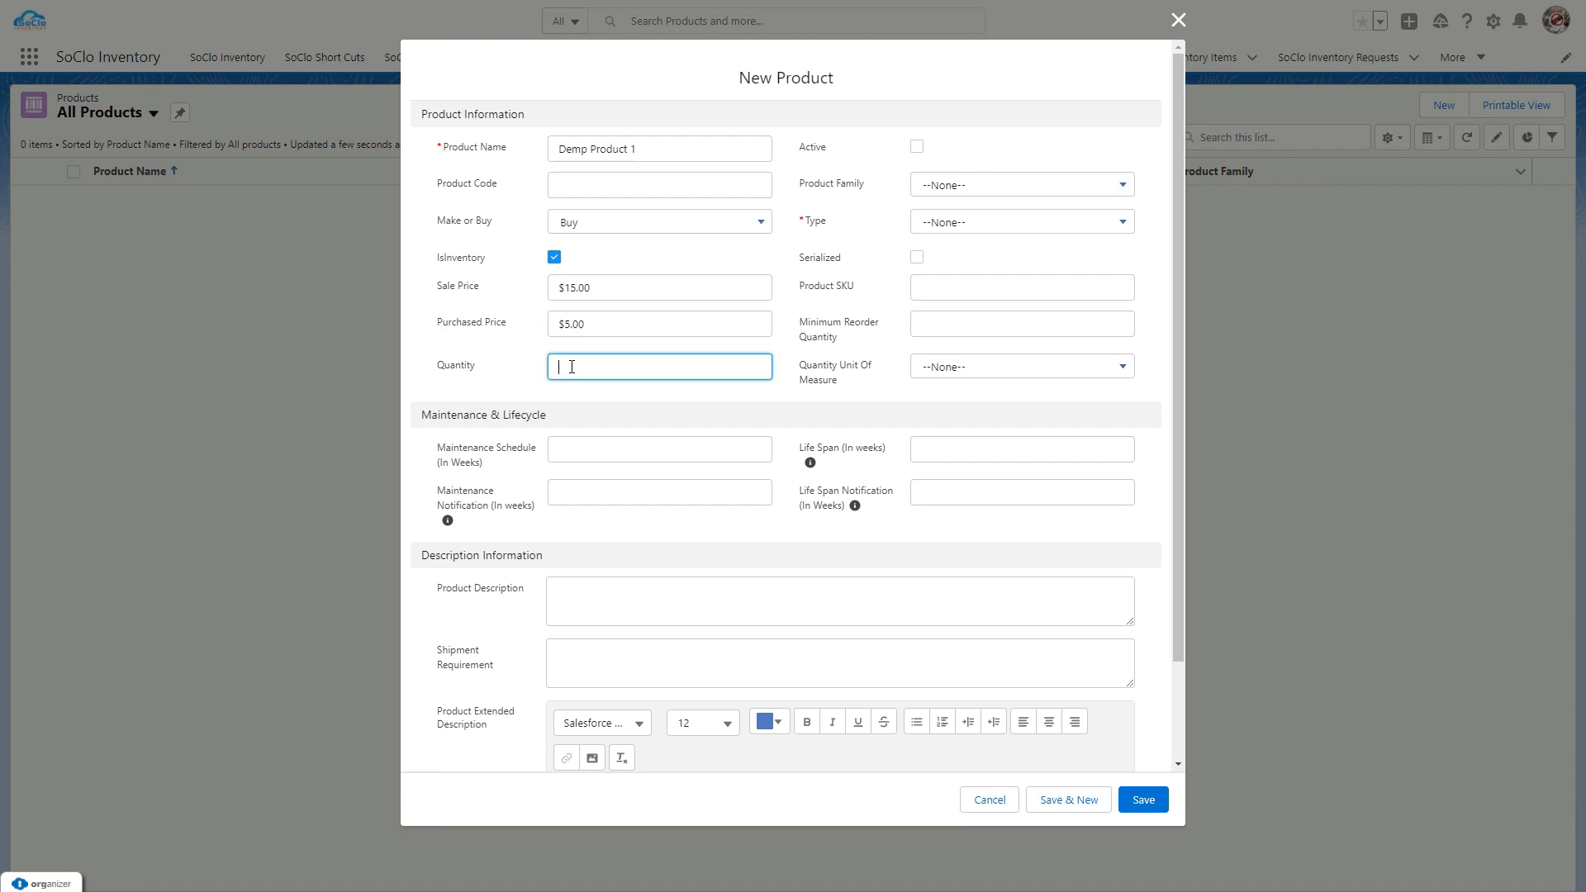
pyautogui.write('100')
# Mark the product as Active and set its Type to Product
pyautogui.click(918, 147)
pyautogui.click(981, 223)
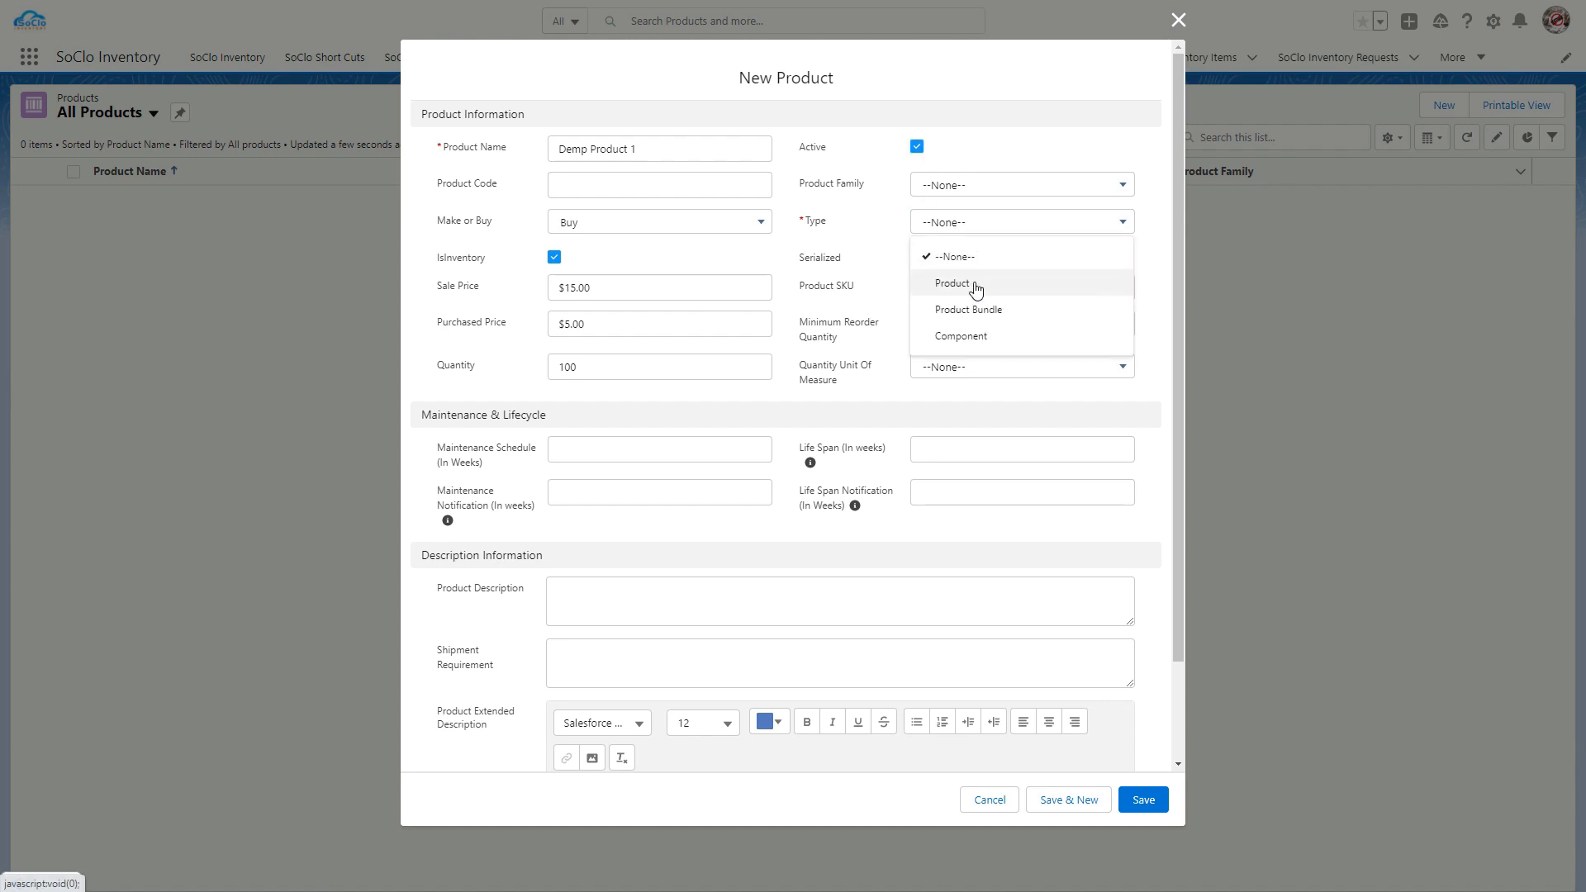
pyautogui.click(974, 283)
pyautogui.click(1009, 231)
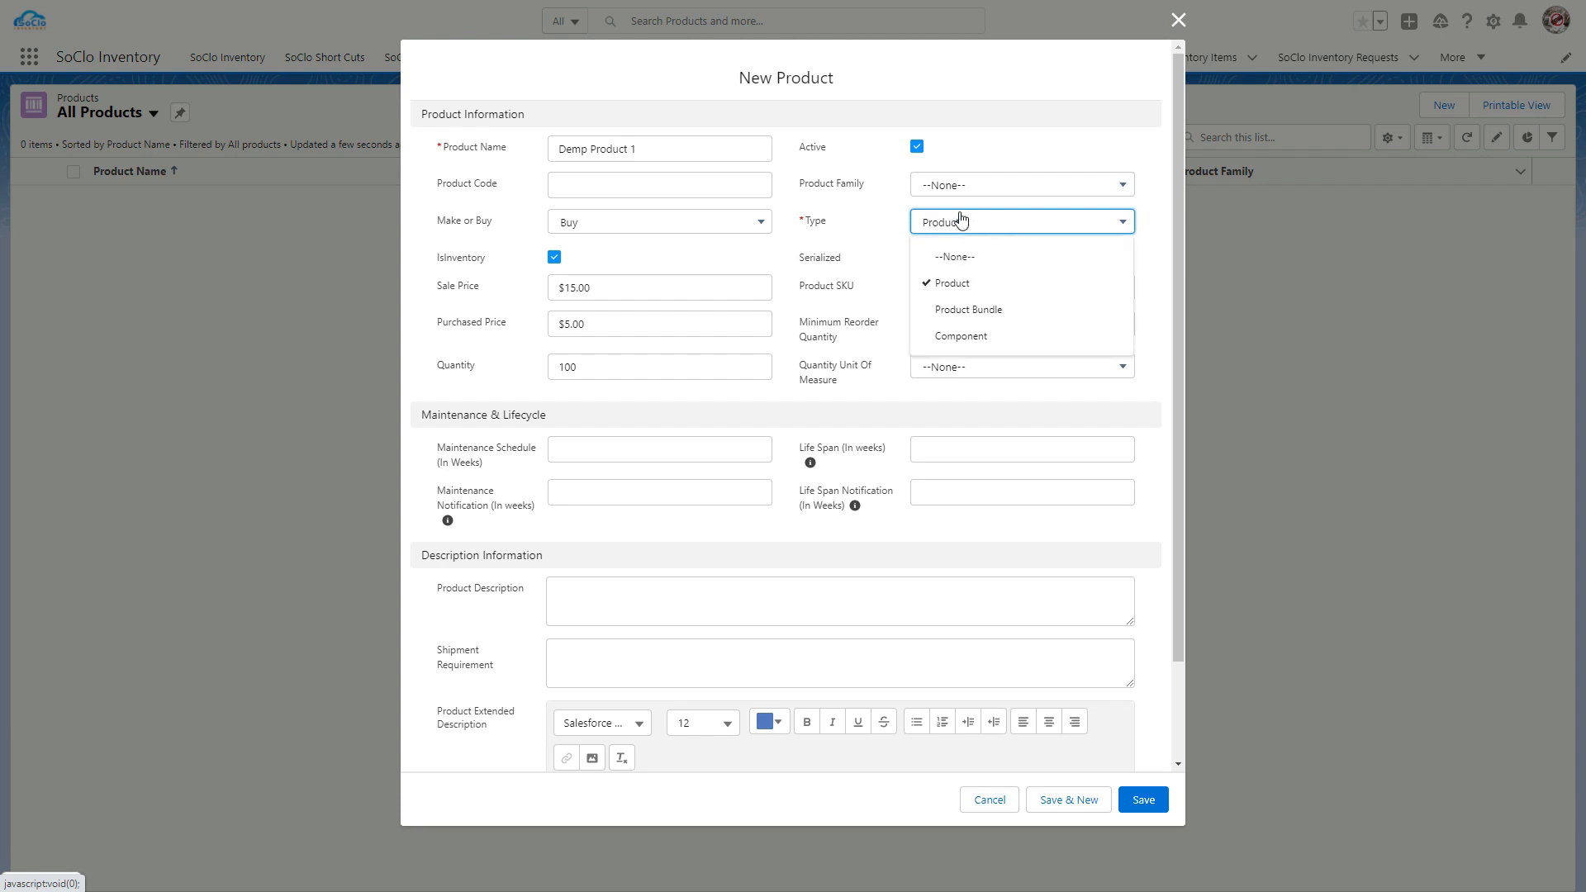
pyautogui.click(989, 155)
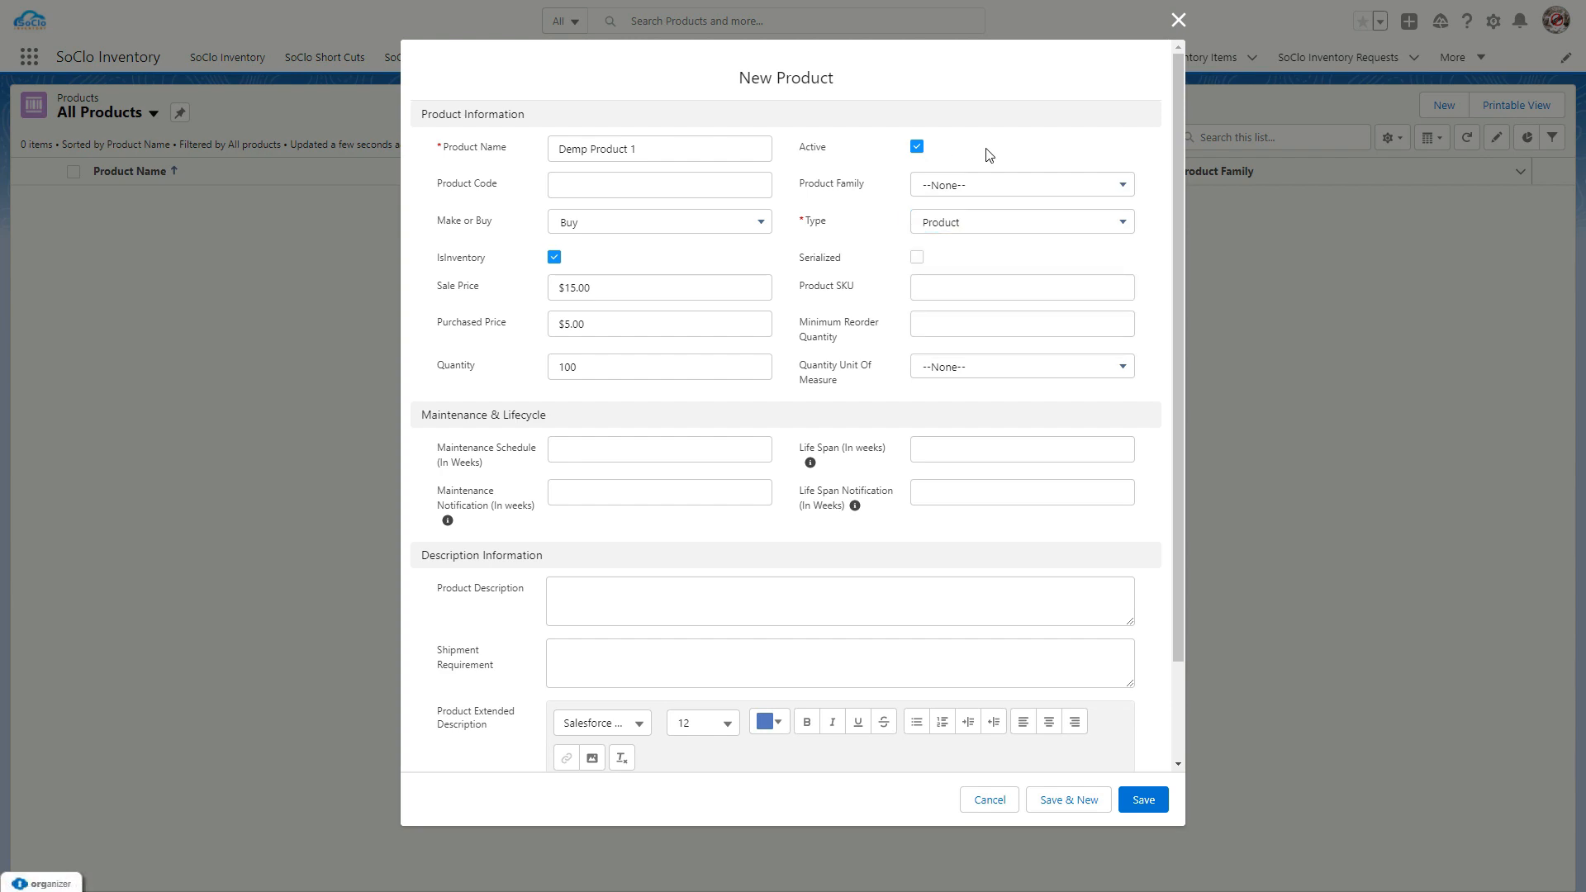
# Set the product's minimum reorder quantity to 10 and its quantity unit of measure to Each
pyautogui.click(957, 317)
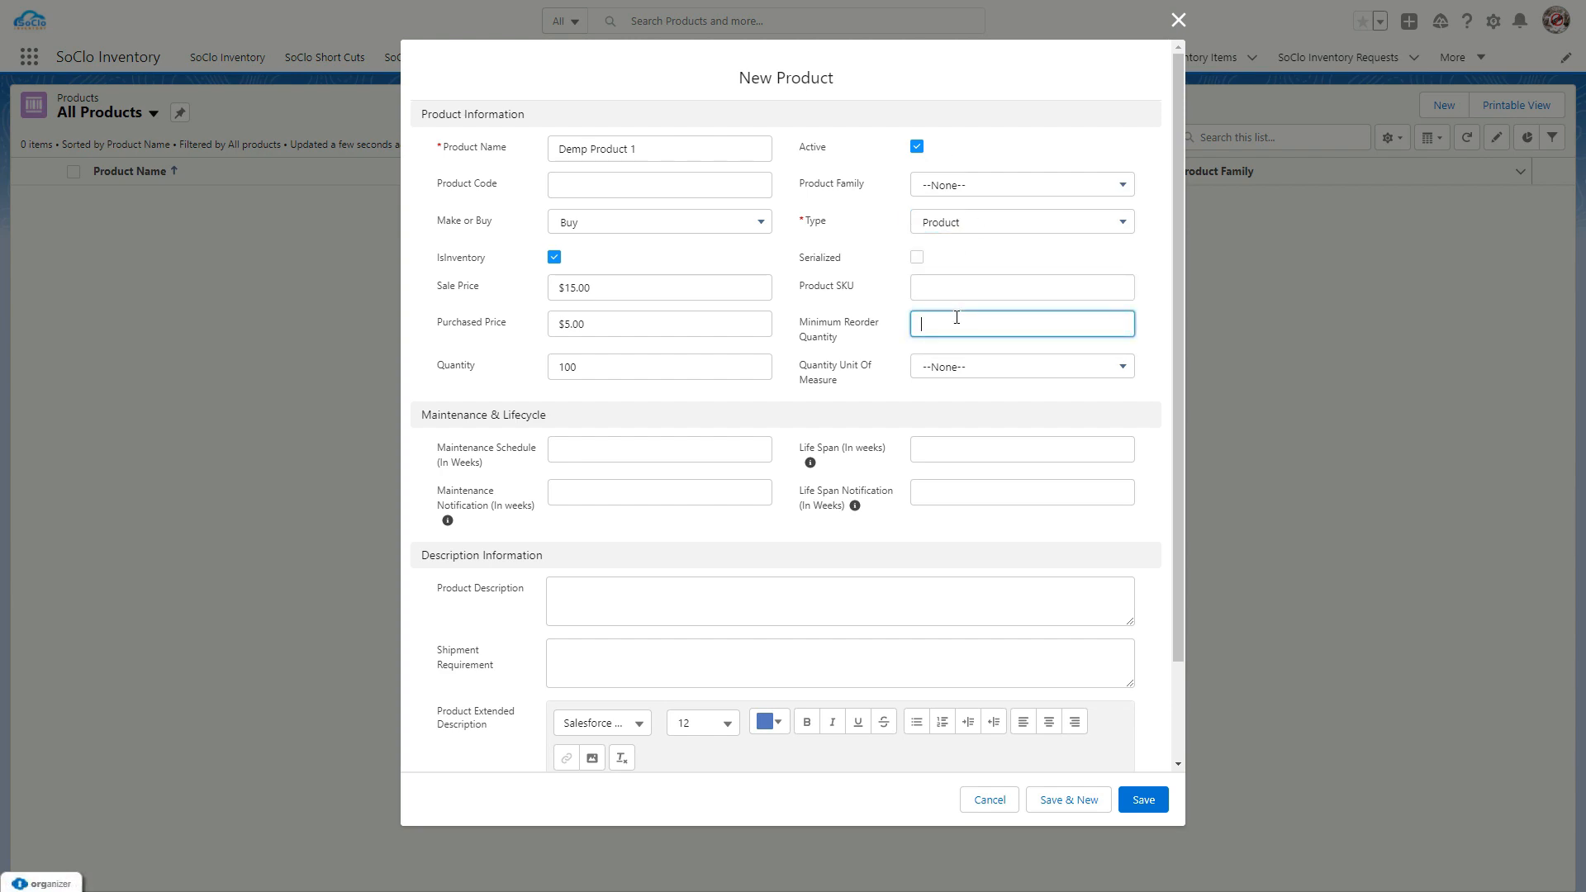
pyautogui.write('10')
pyautogui.click(945, 366)
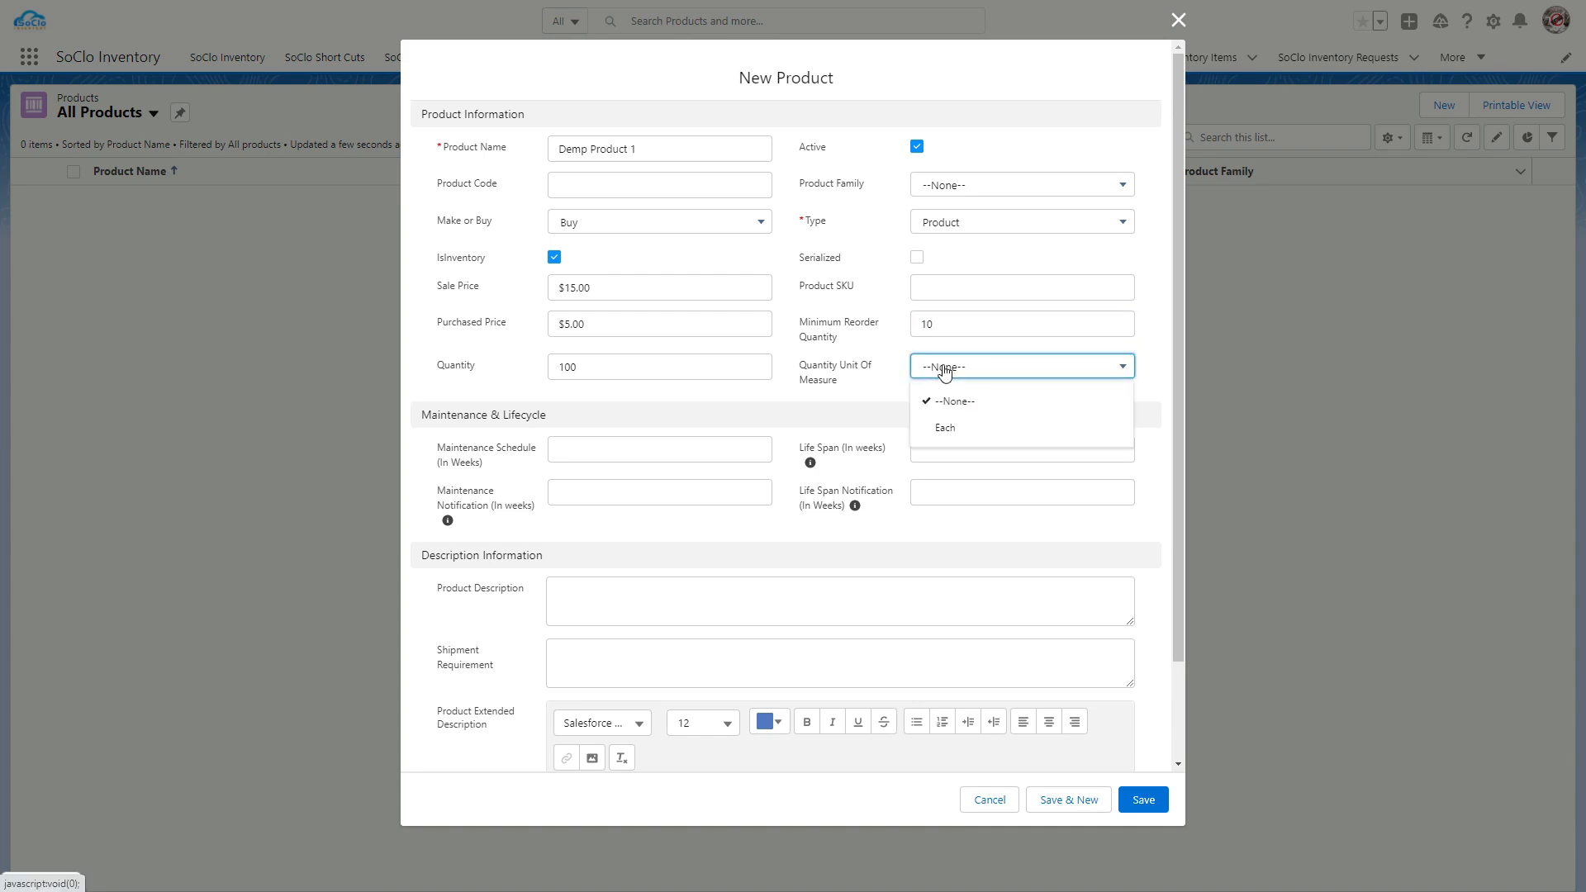
pyautogui.click(941, 425)
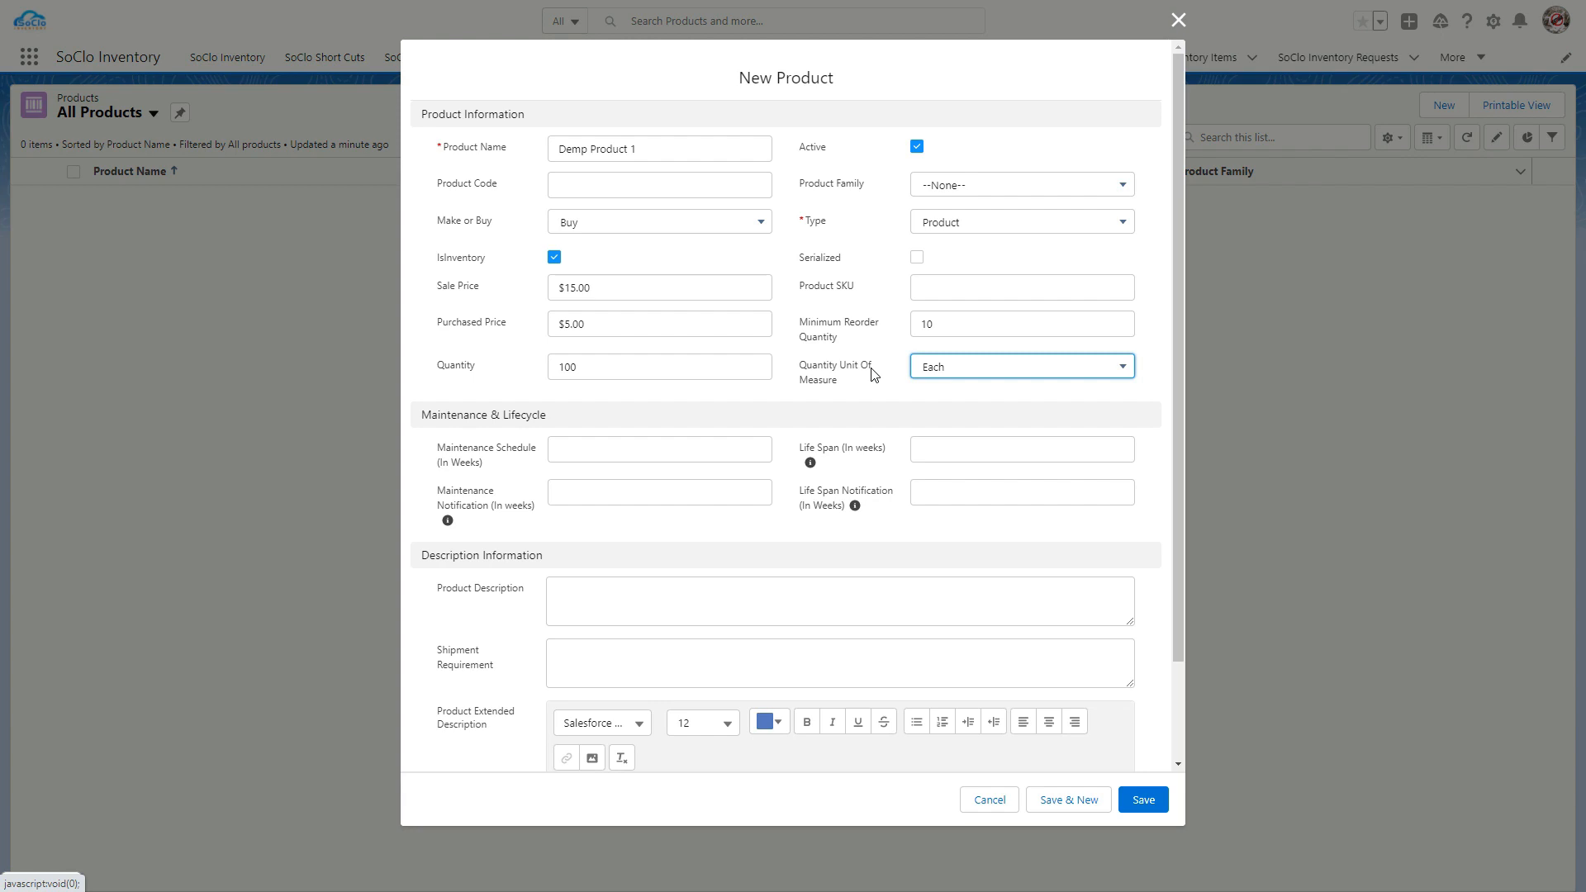
# Set the new product's maintenance schedule to 26 weeks and its maintenance notification to 22 weeks
pyautogui.click(733, 444)
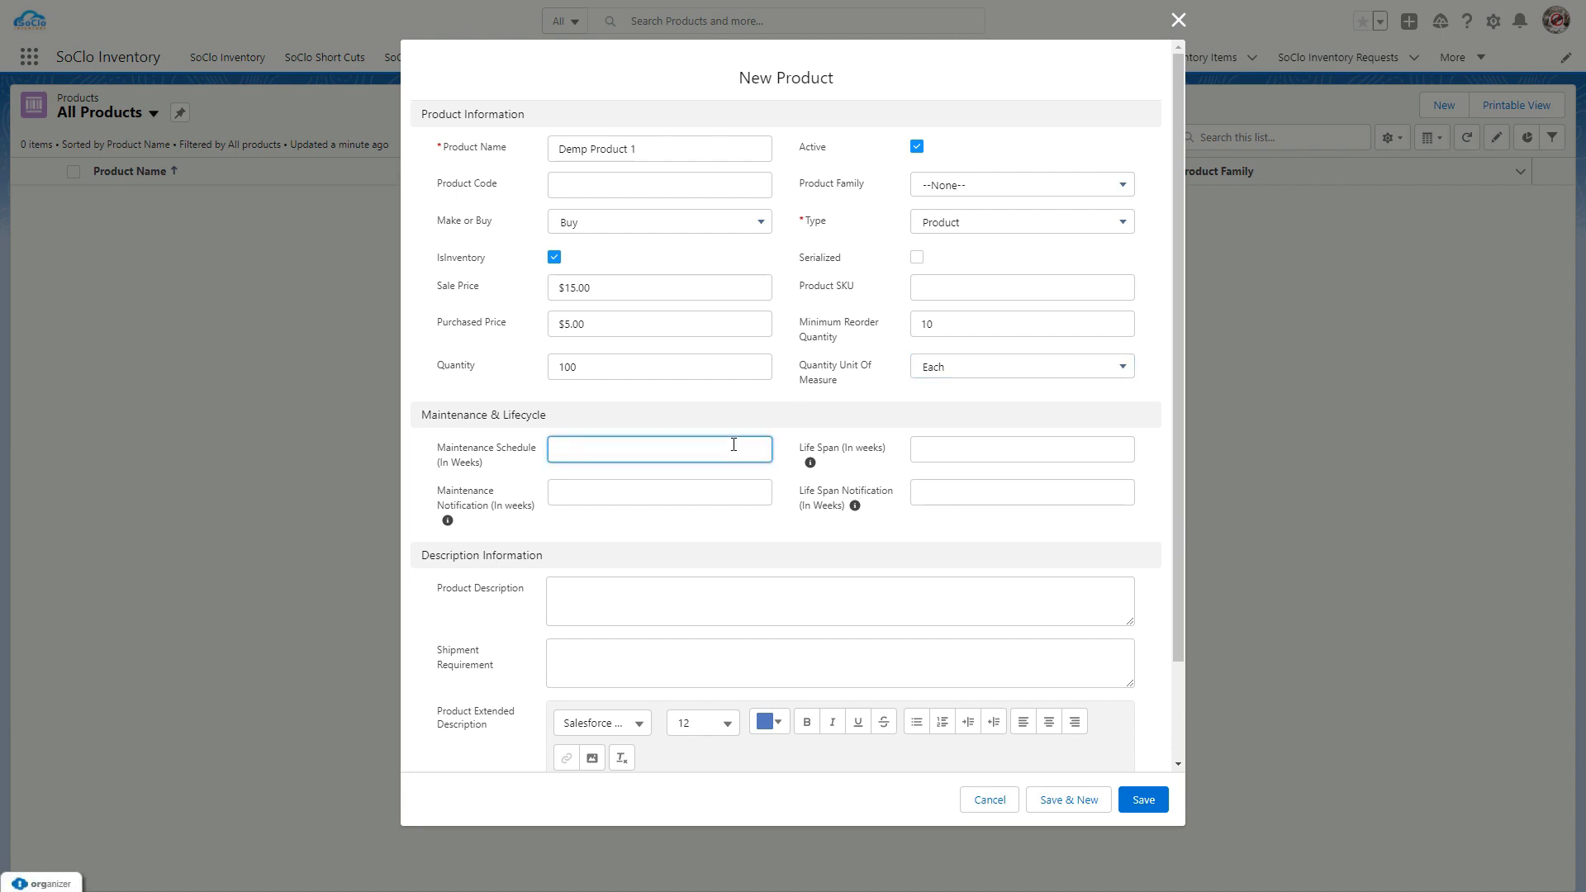
pyautogui.write('26')
pyautogui.click(706, 494)
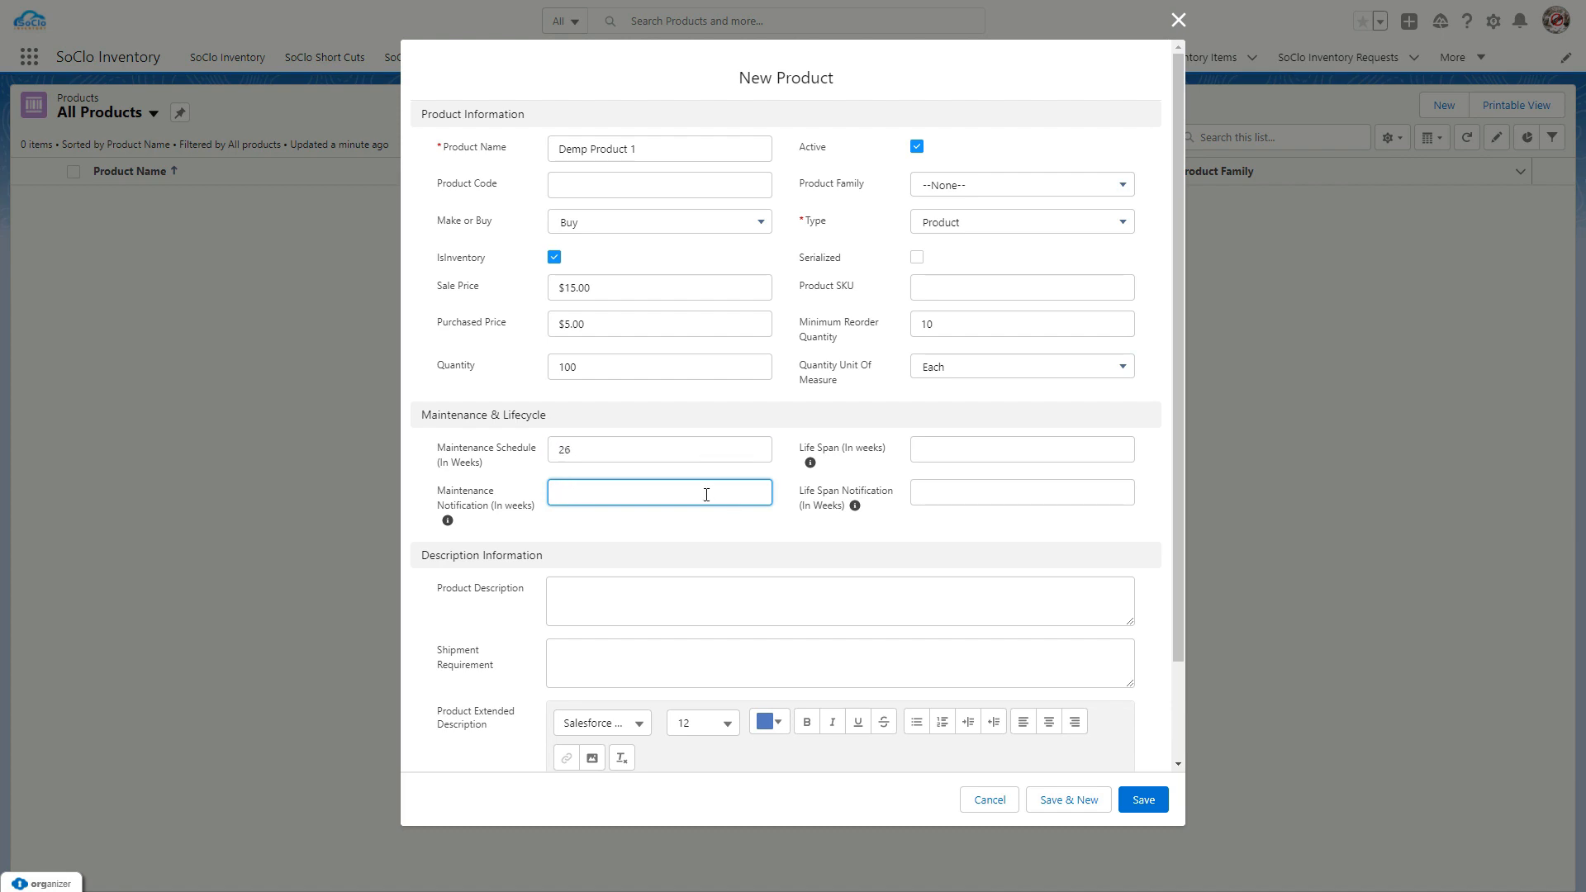
pyautogui.write('22')
# Enter a life span of 104 weeks and a life span notification of 100 weeks, and save the new product
pyautogui.click(969, 453)
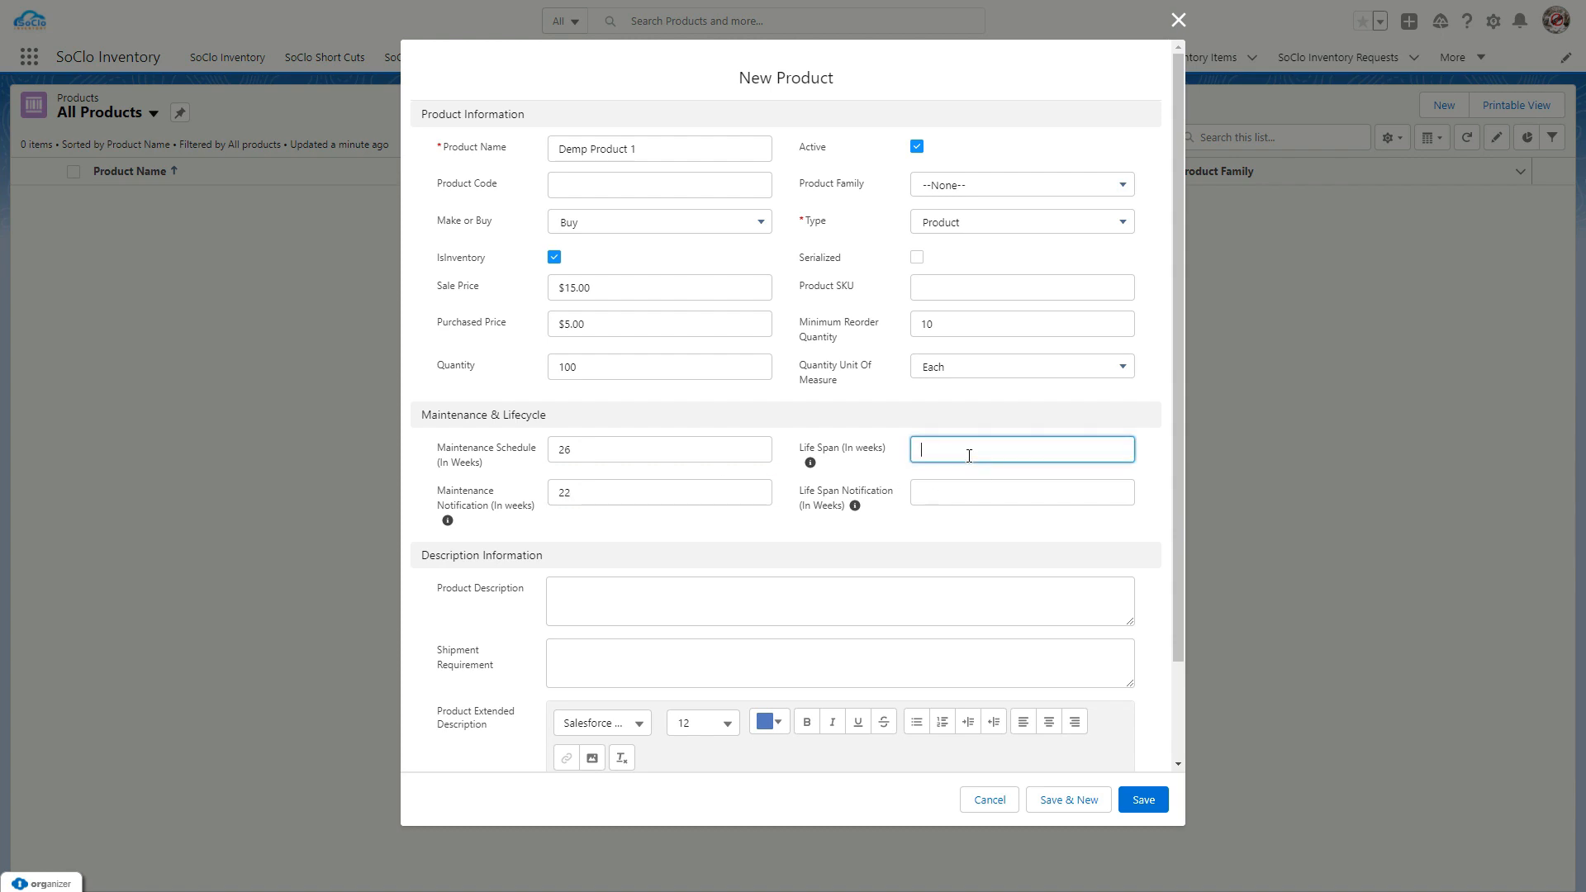
pyautogui.write('104')
pyautogui.click(967, 484)
pyautogui.write('100')
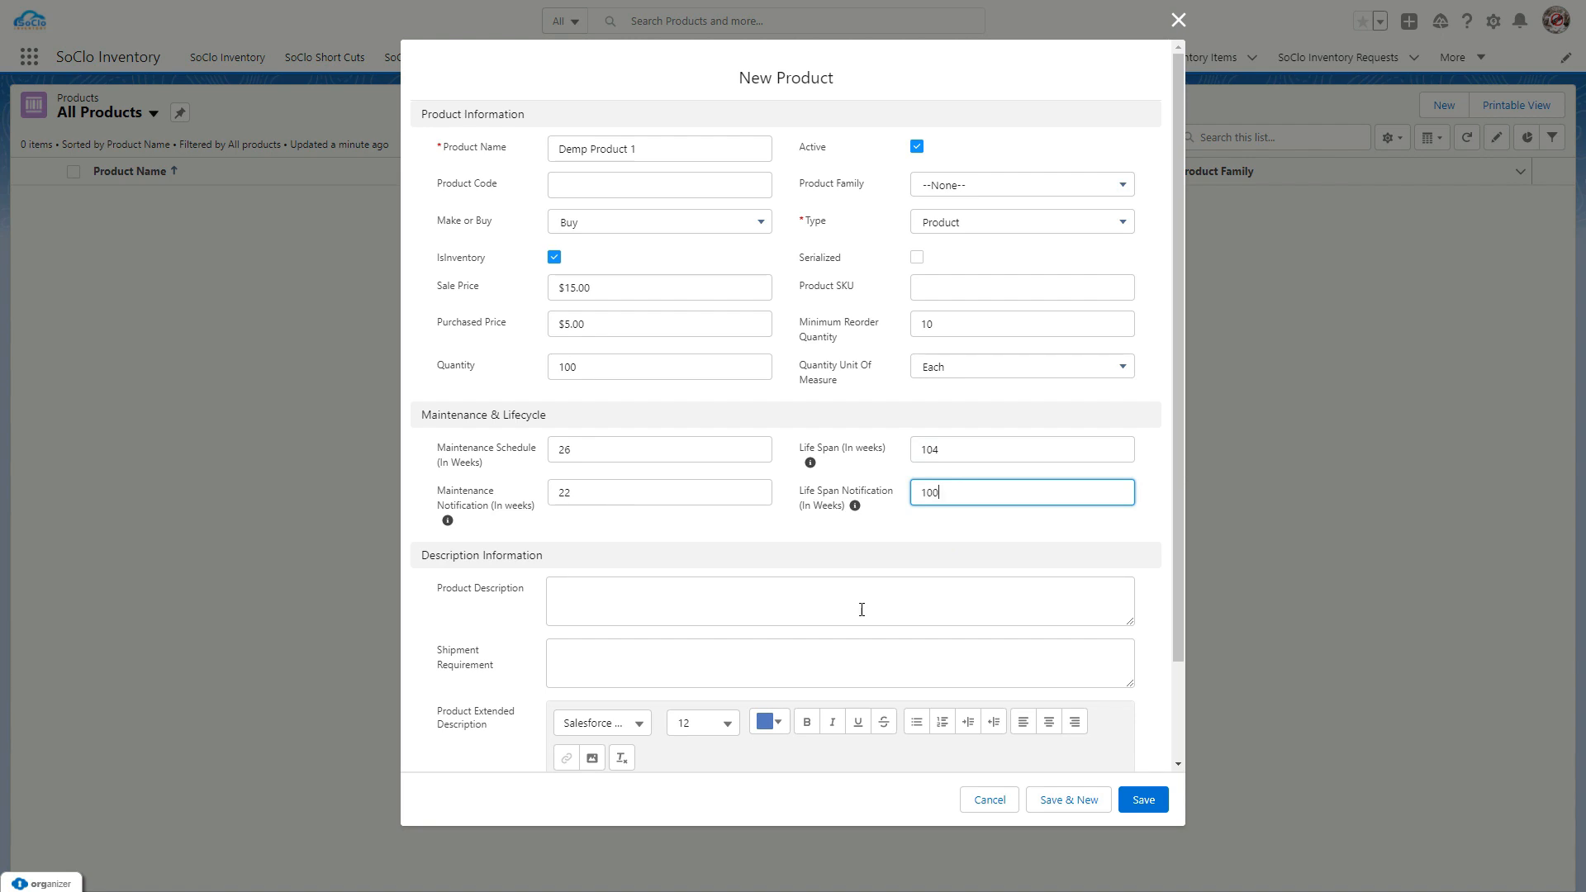
pyautogui.scroll(-2, 859, 611)
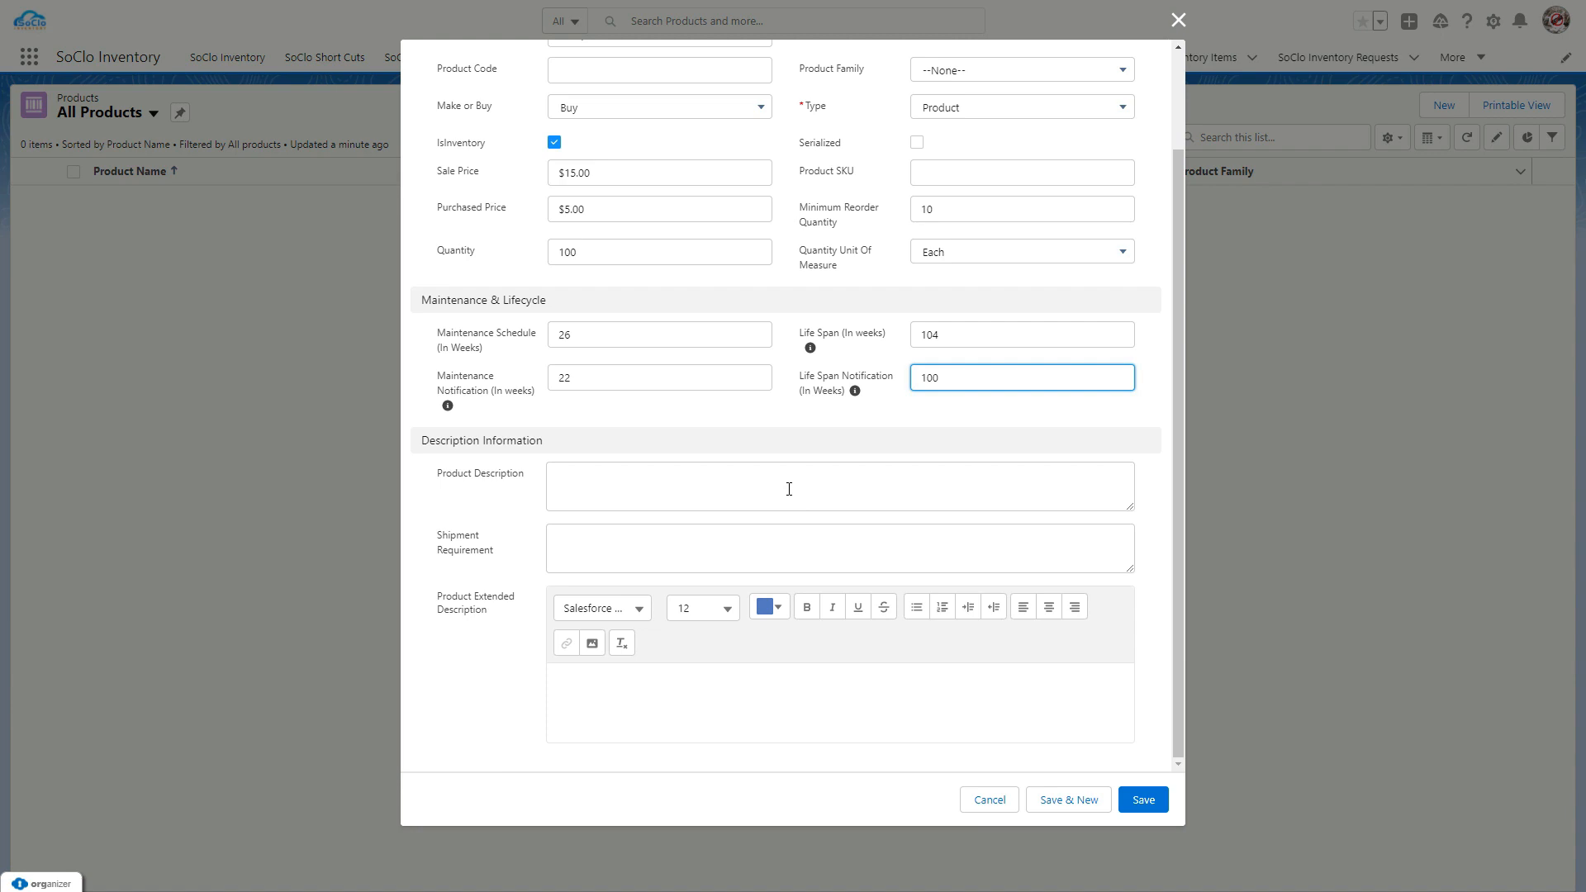
pyautogui.click(1153, 804)
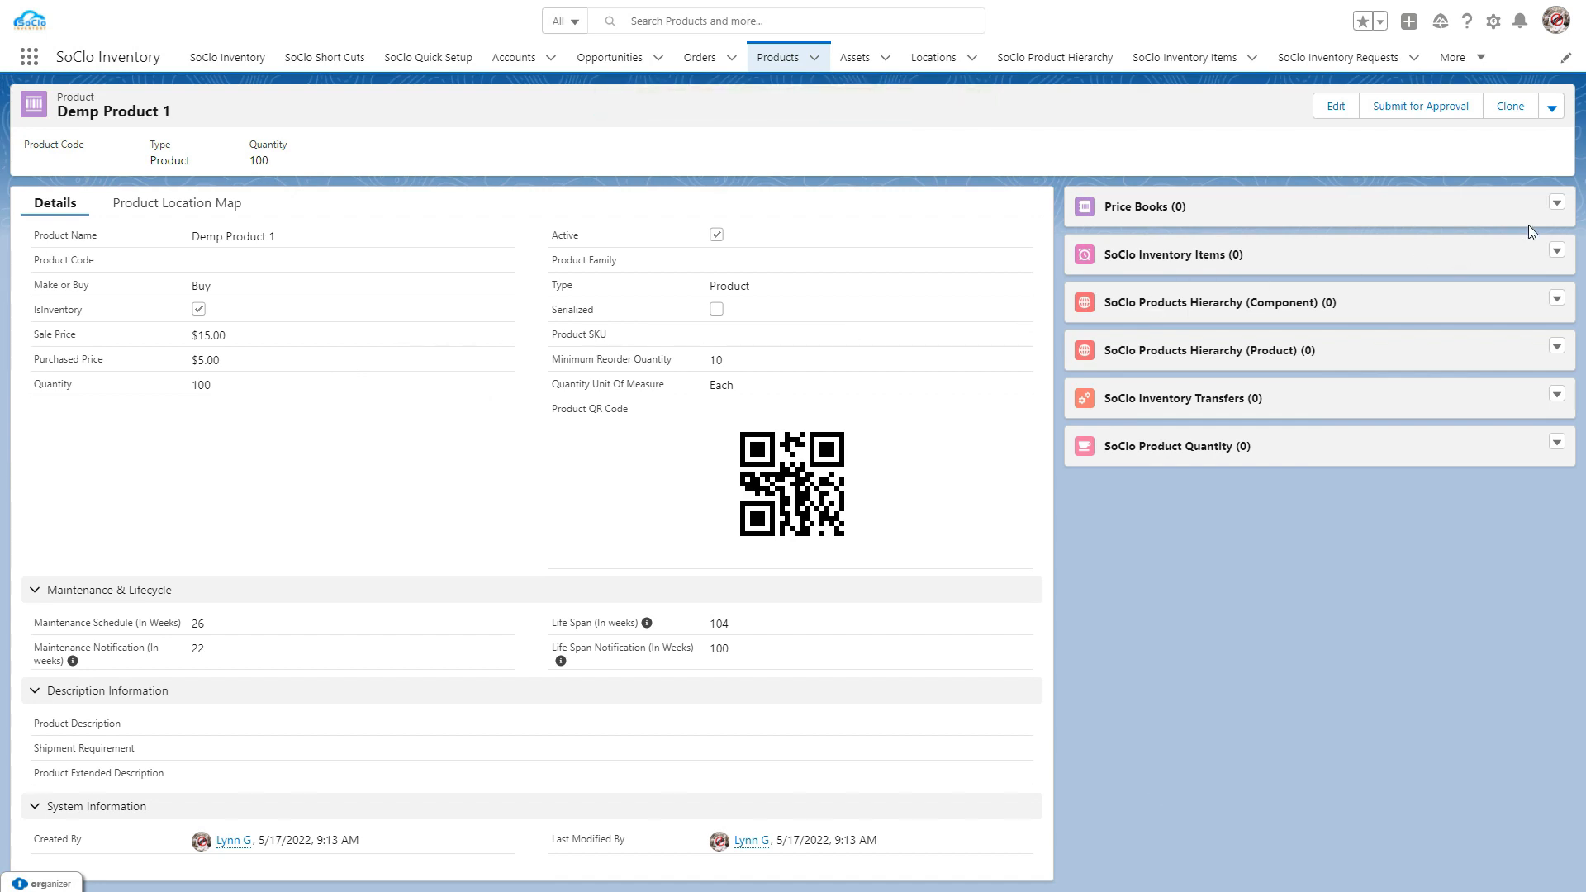
# Add a standard price book entry with a list price of 15 to Demp Product 1 and save it
pyautogui.click(1557, 205)
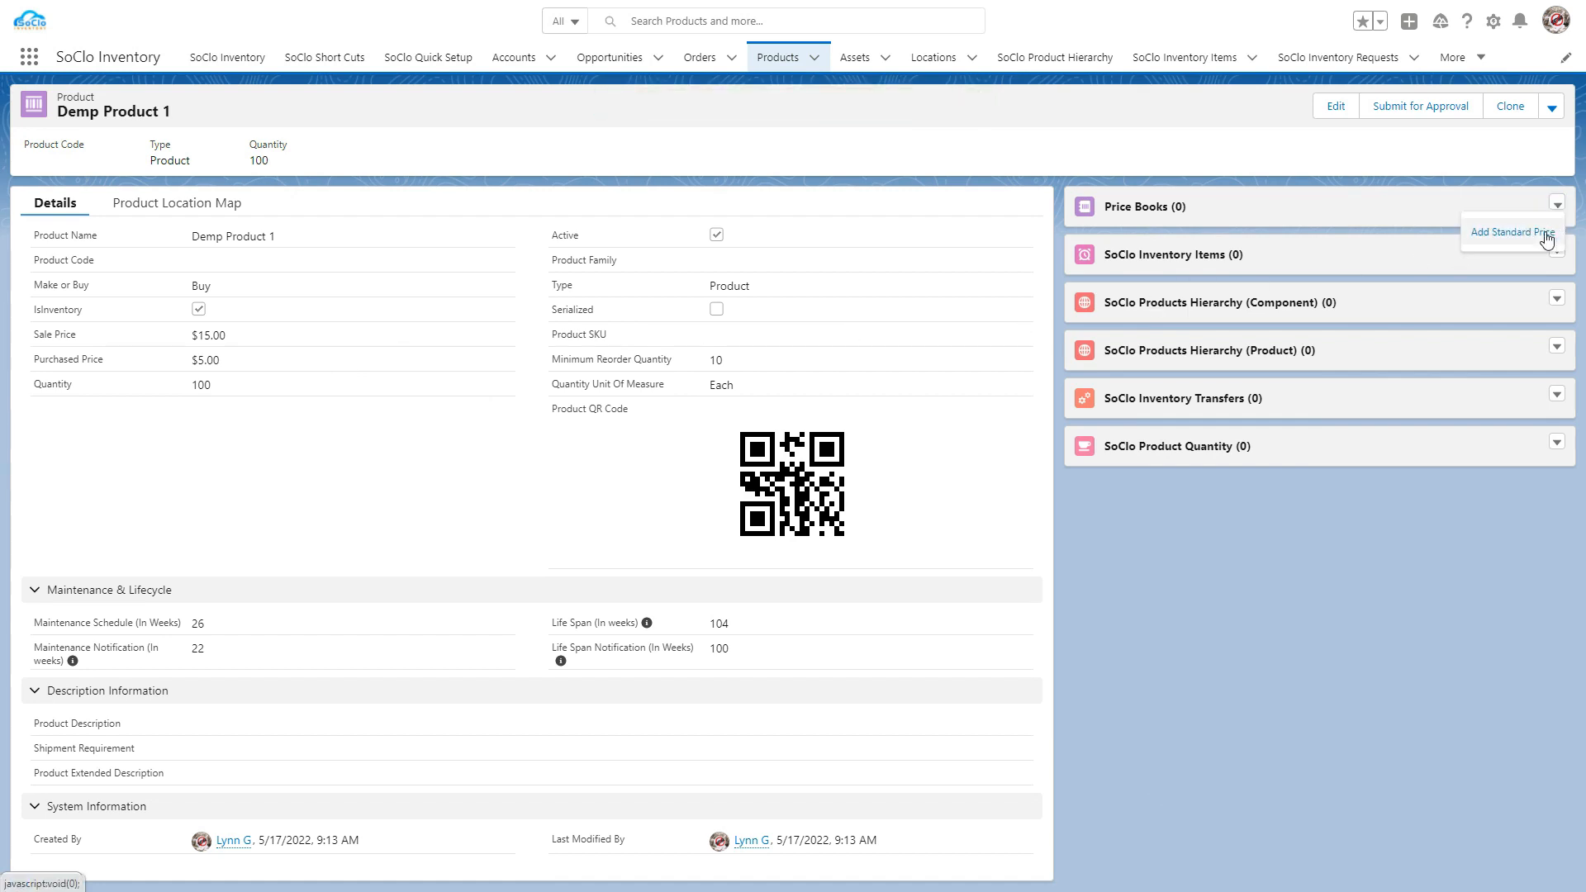
pyautogui.click(1547, 239)
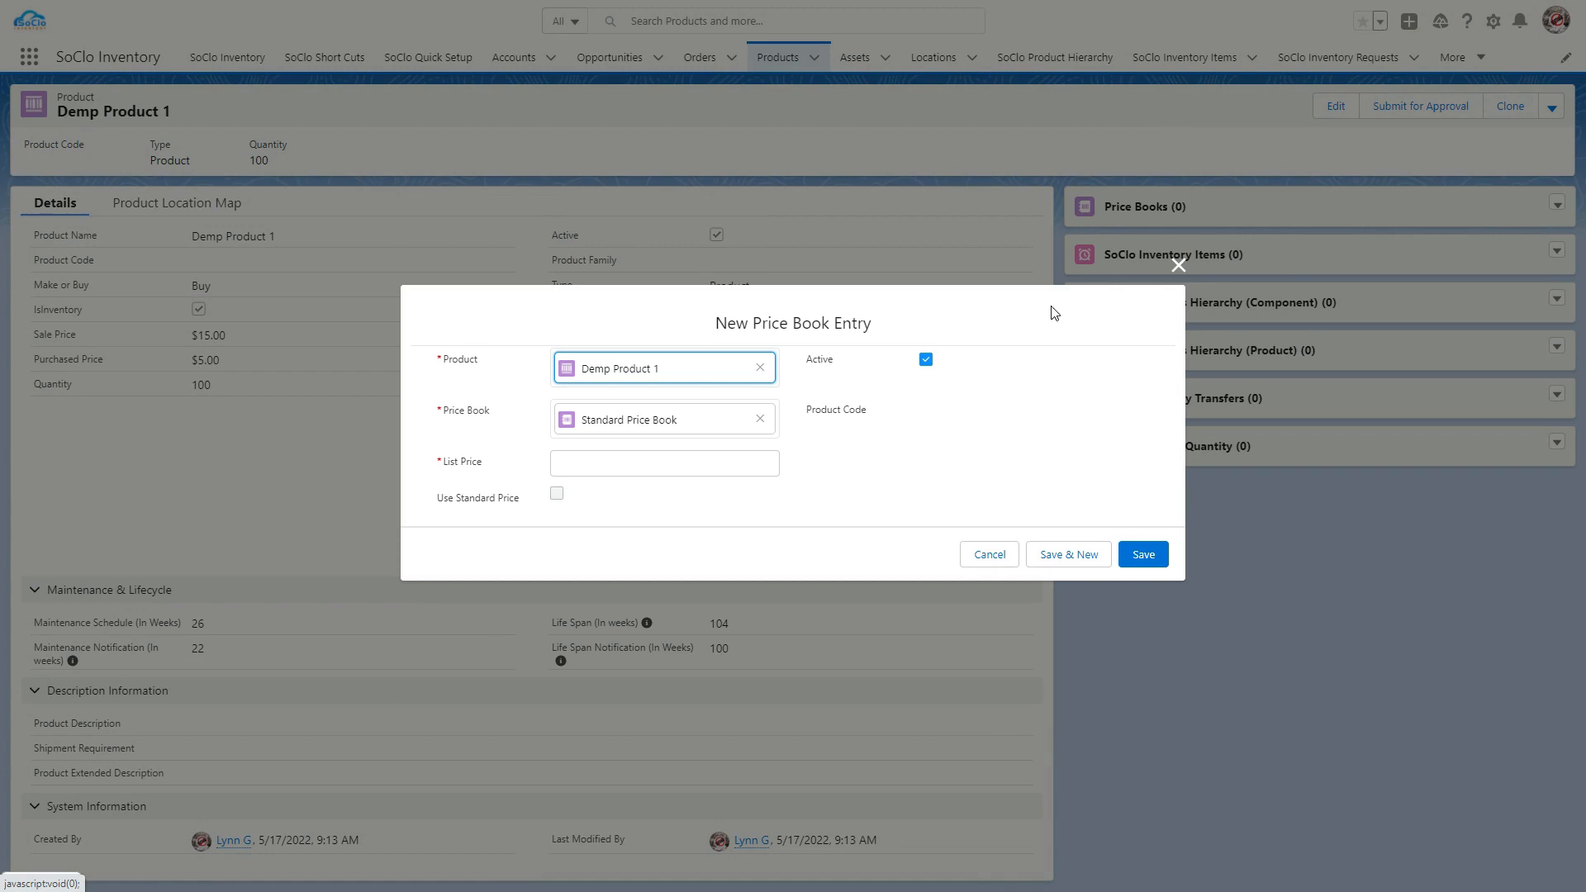
pyautogui.click(647, 460)
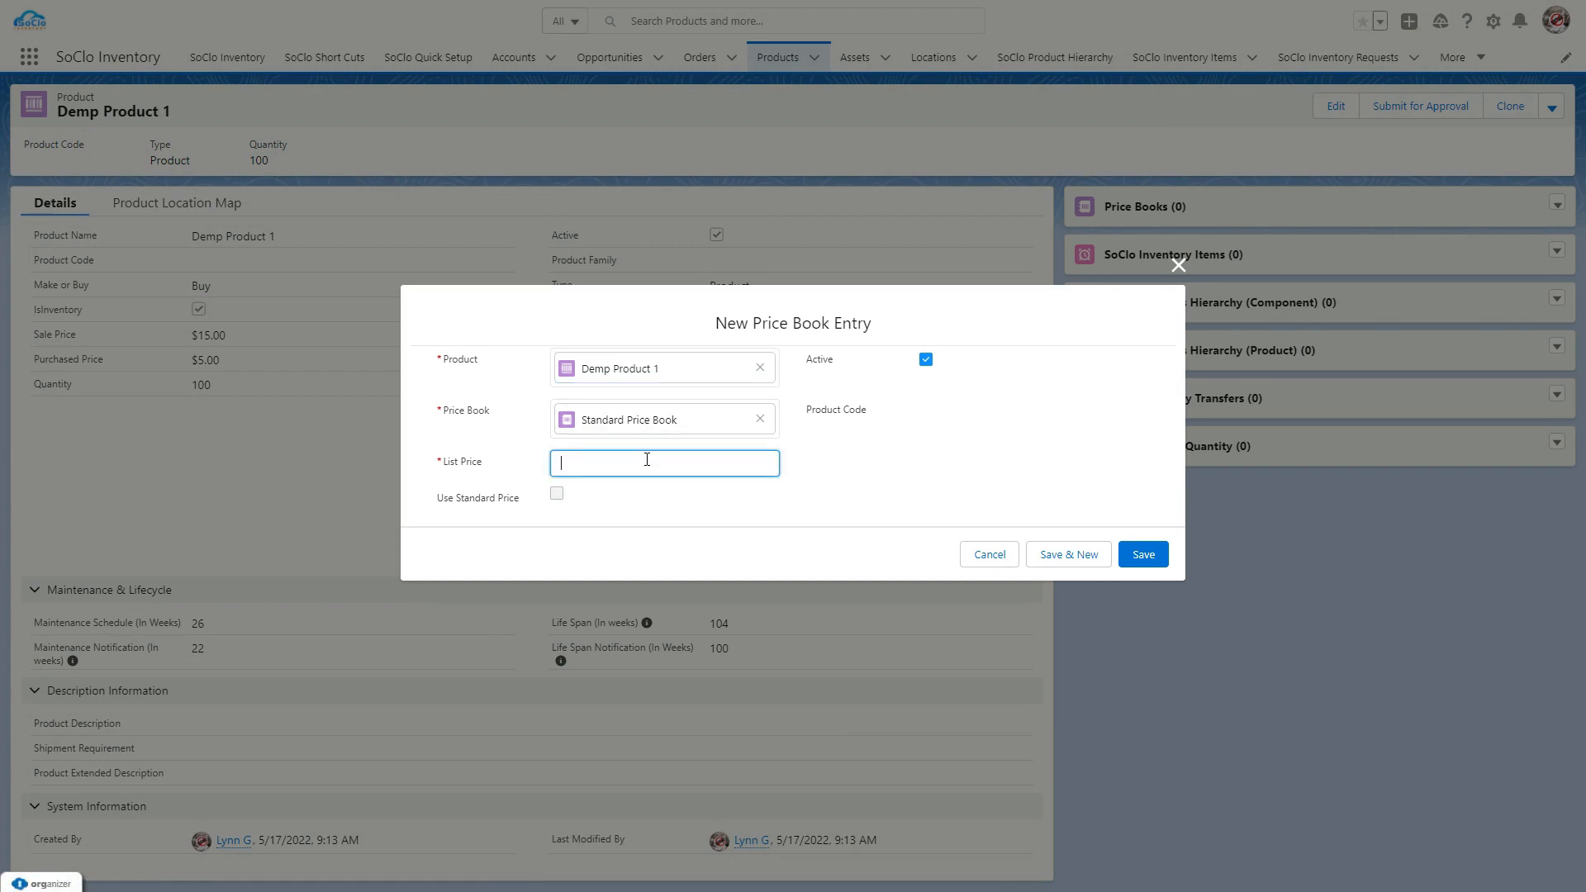
pyautogui.write('15')
pyautogui.click(1140, 556)
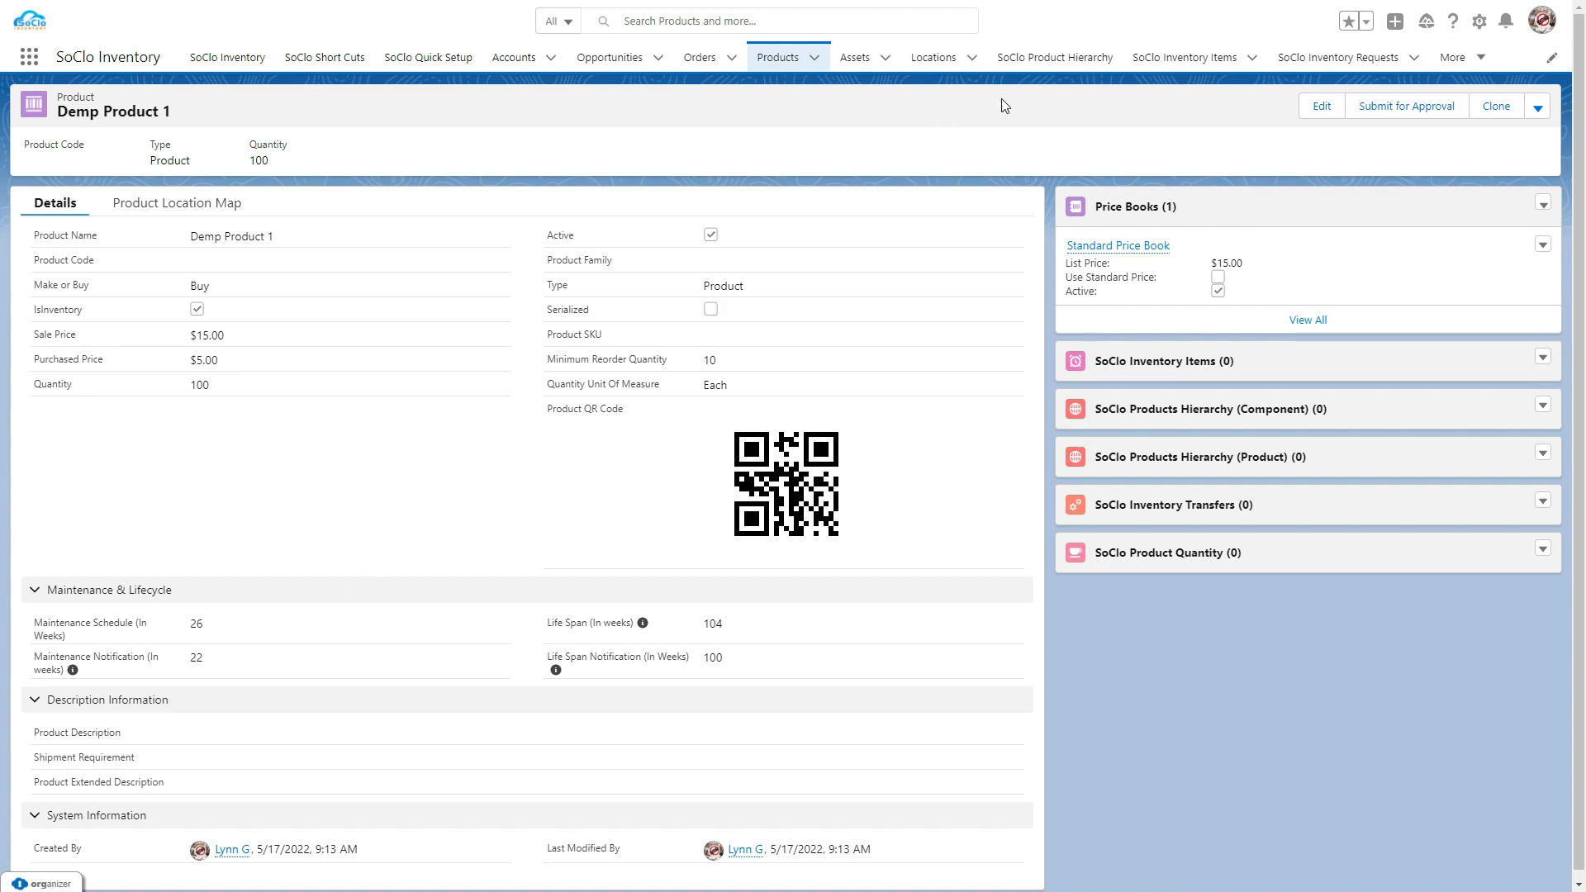
# Switch the SoClo Inventory Items list to the All view and pin that view
pyautogui.click(1179, 59)
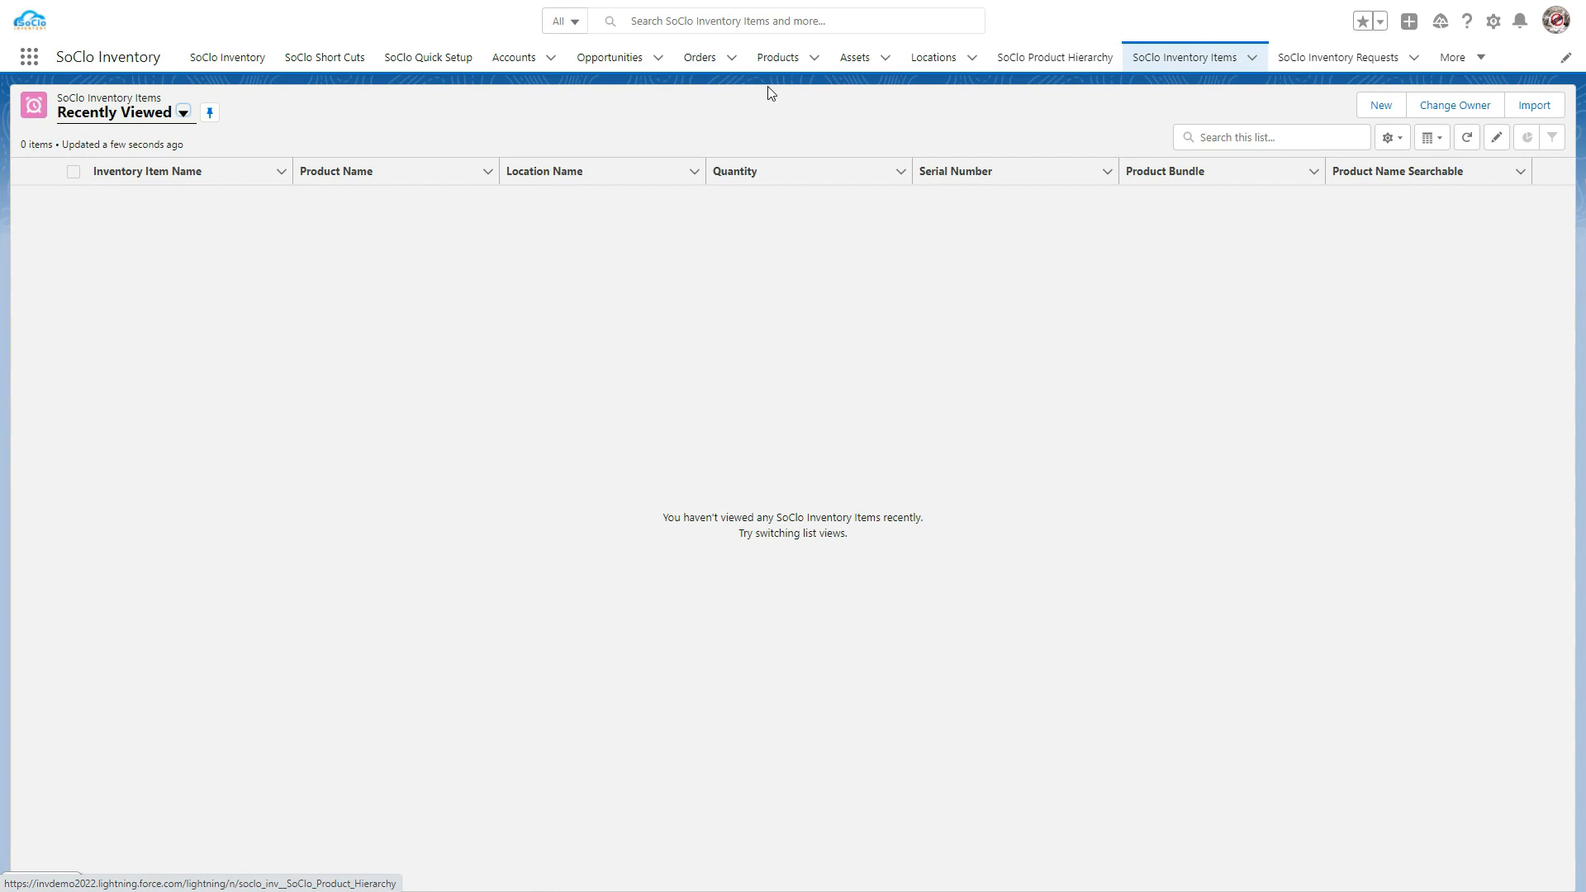
pyautogui.click(183, 112)
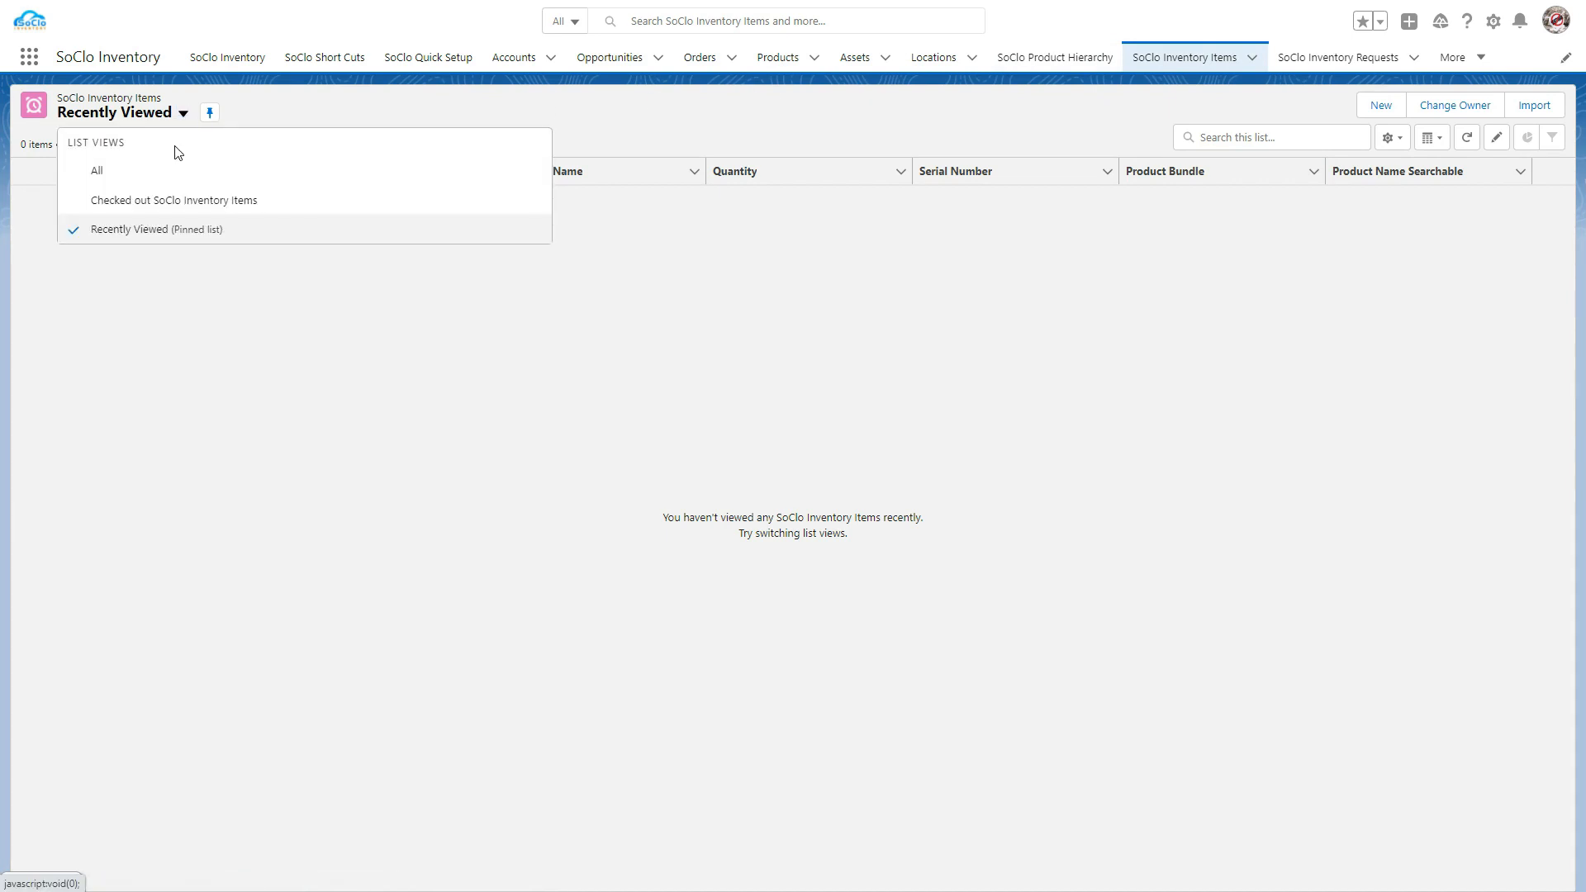
pyautogui.click(171, 170)
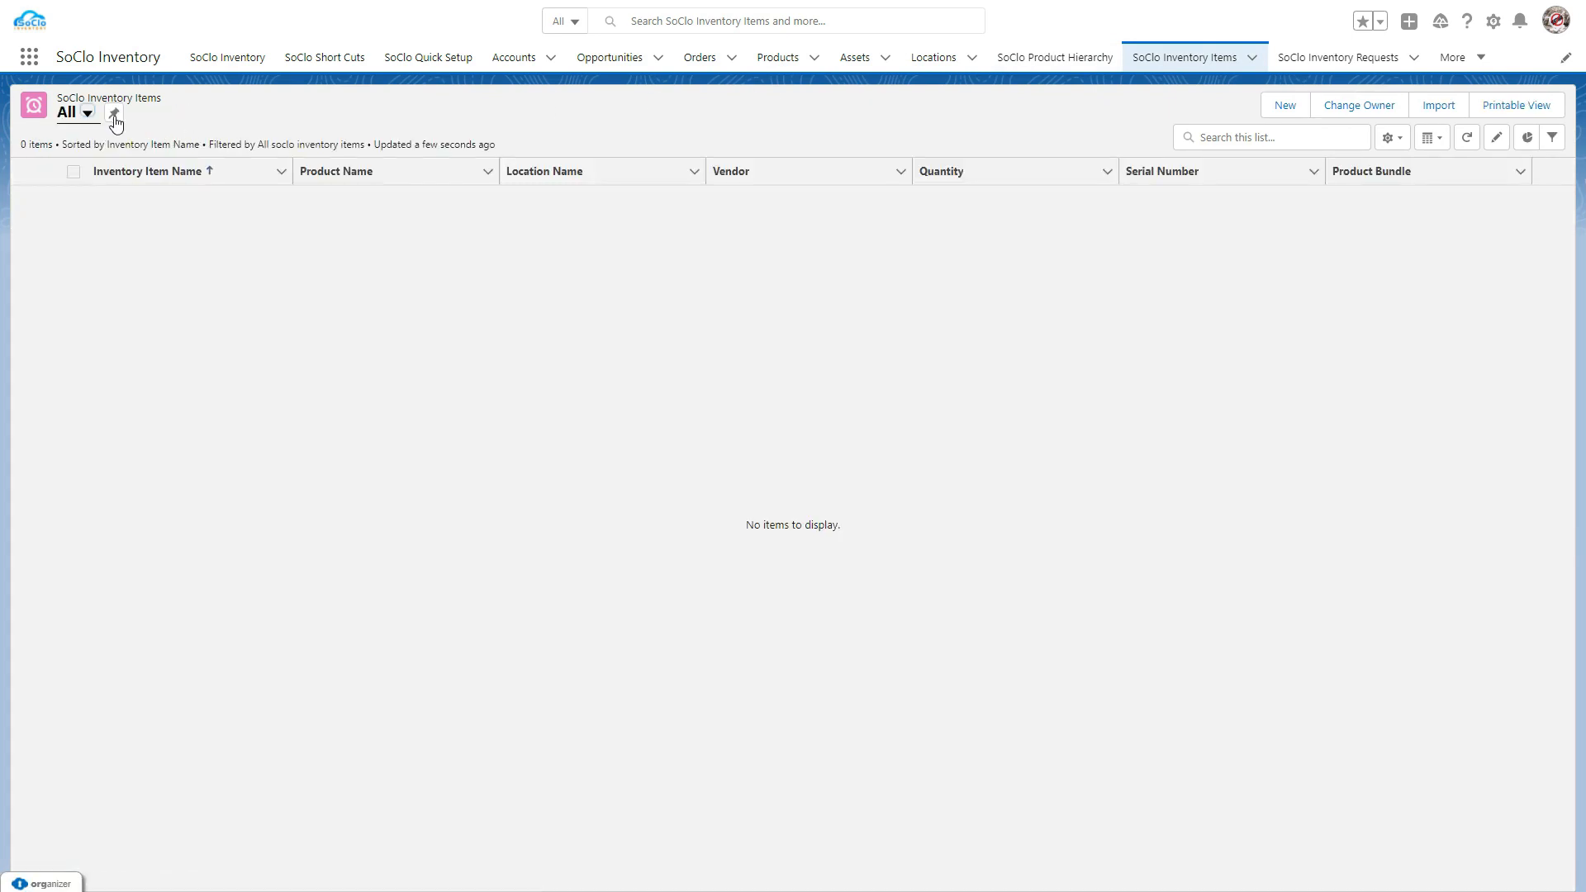
pyautogui.click(114, 115)
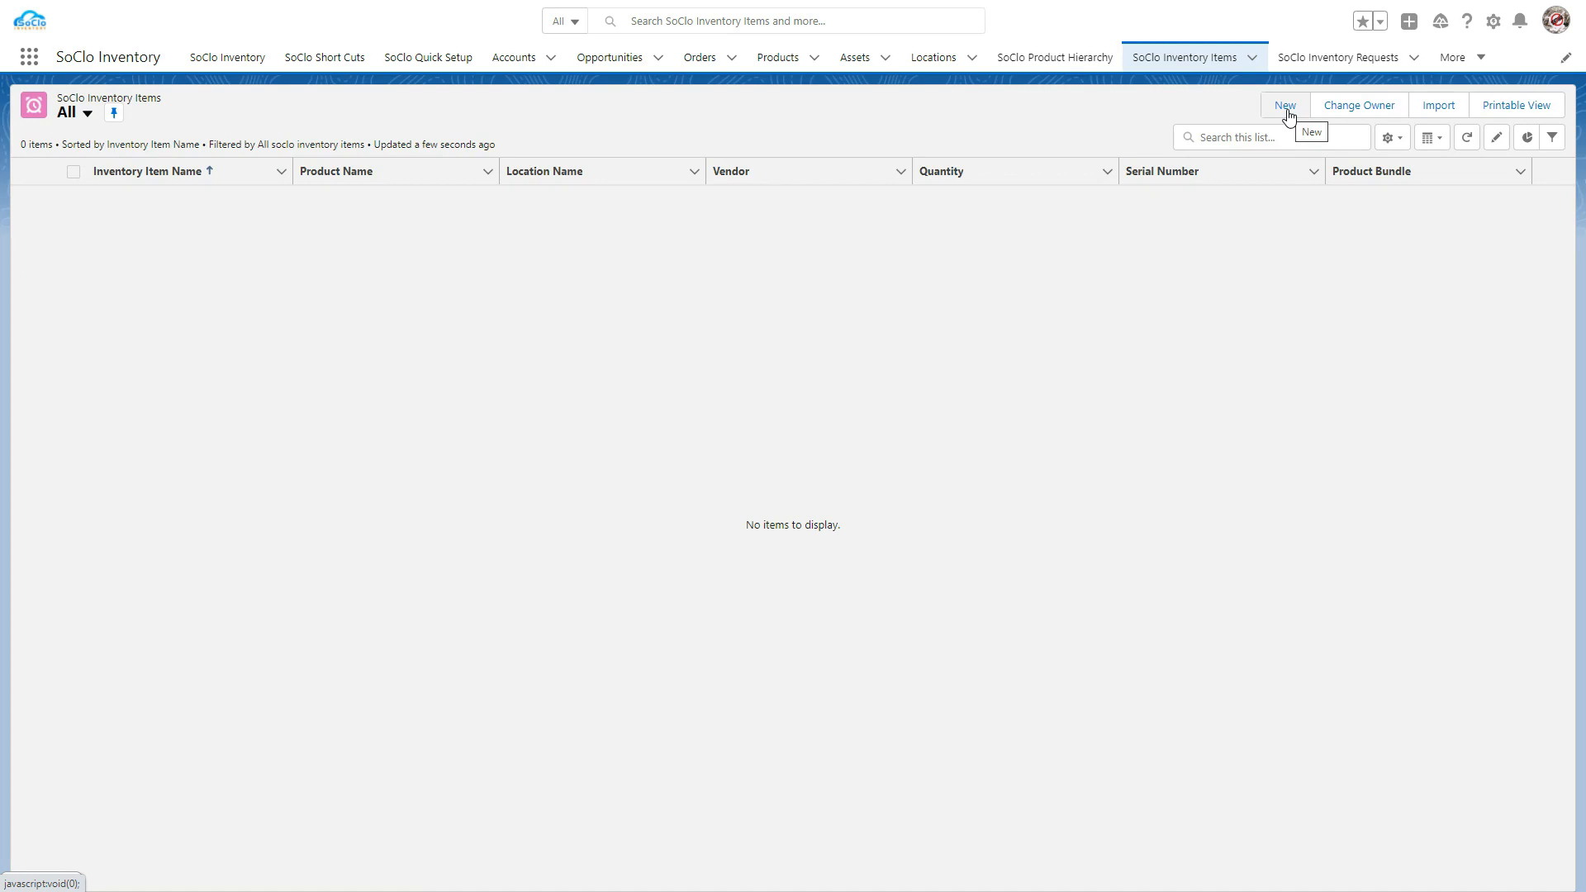
# Create a new SoClo inventory item for Demp Product 1 with Demo Warehoue as its location
pyautogui.click(1285, 106)
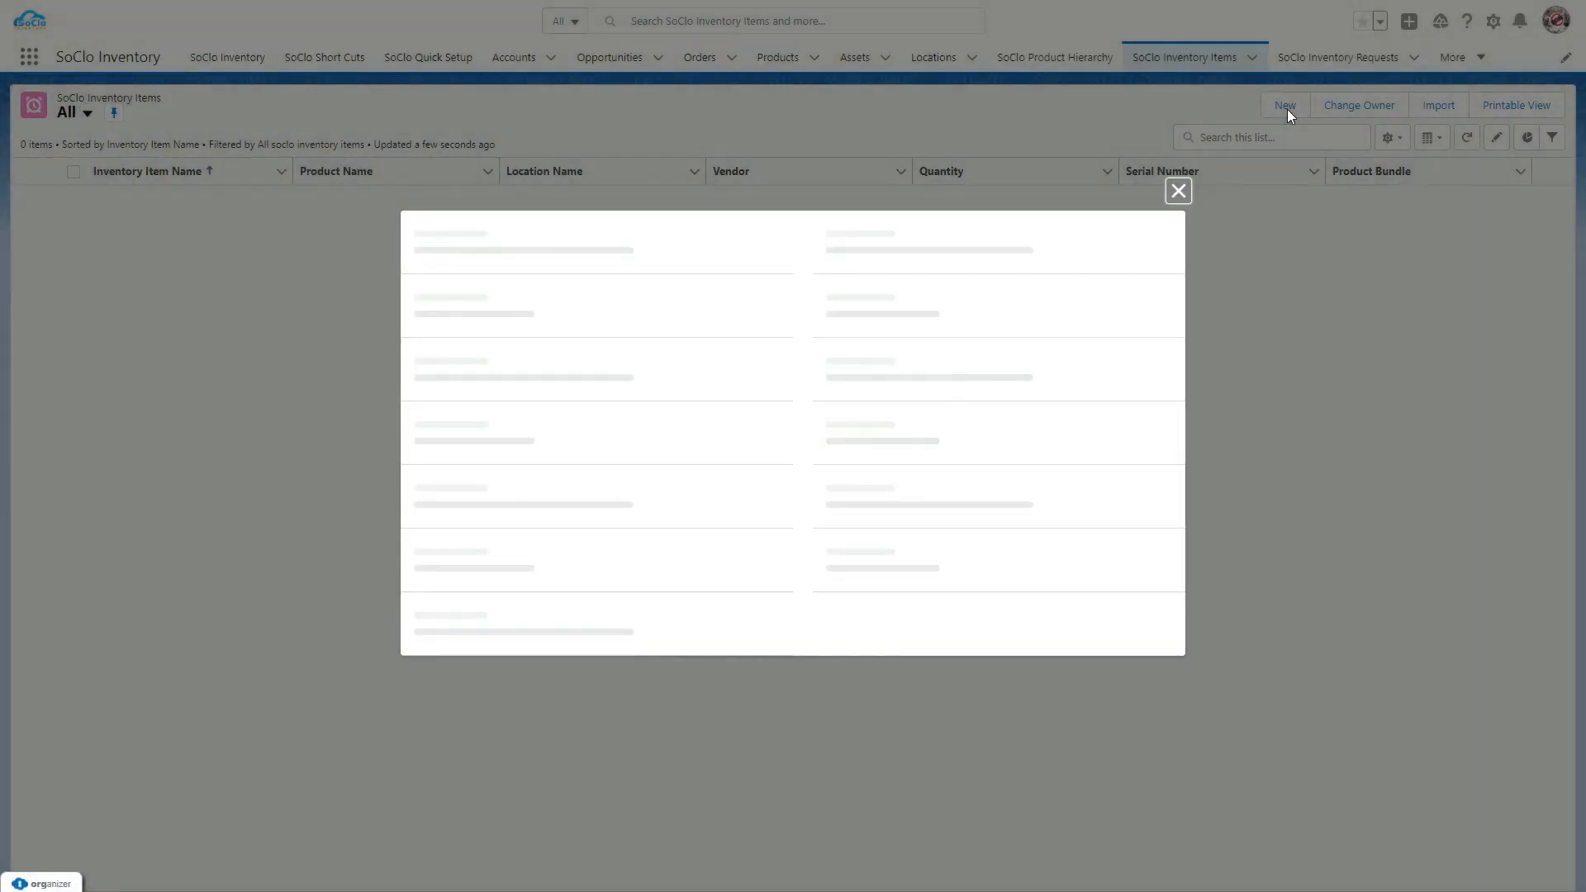
pyautogui.click(667, 345)
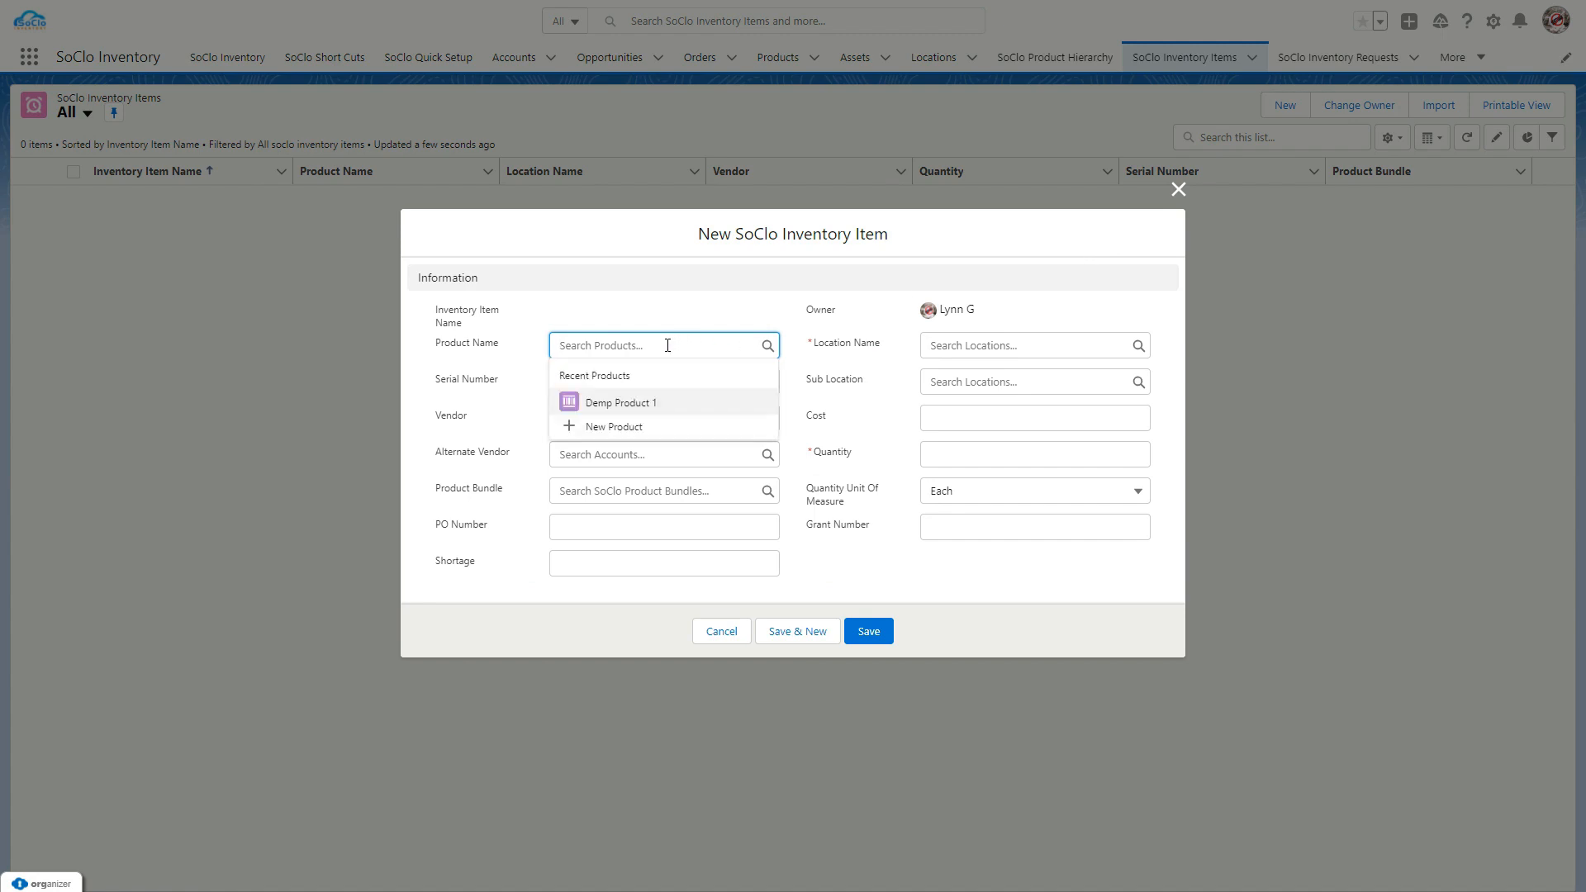
pyautogui.click(656, 398)
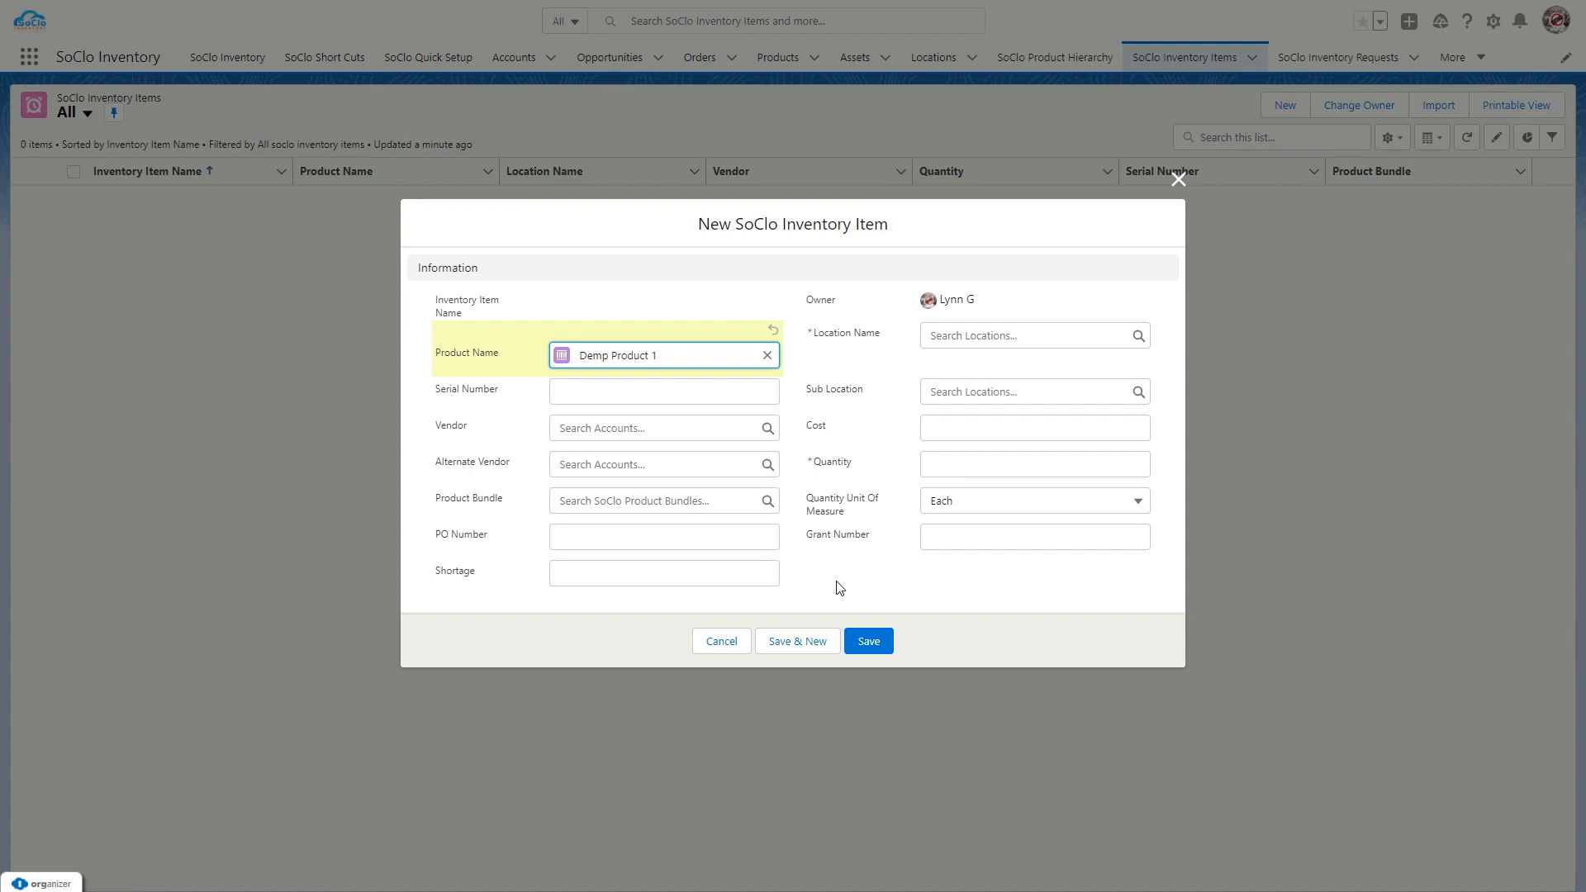
pyautogui.click(952, 330)
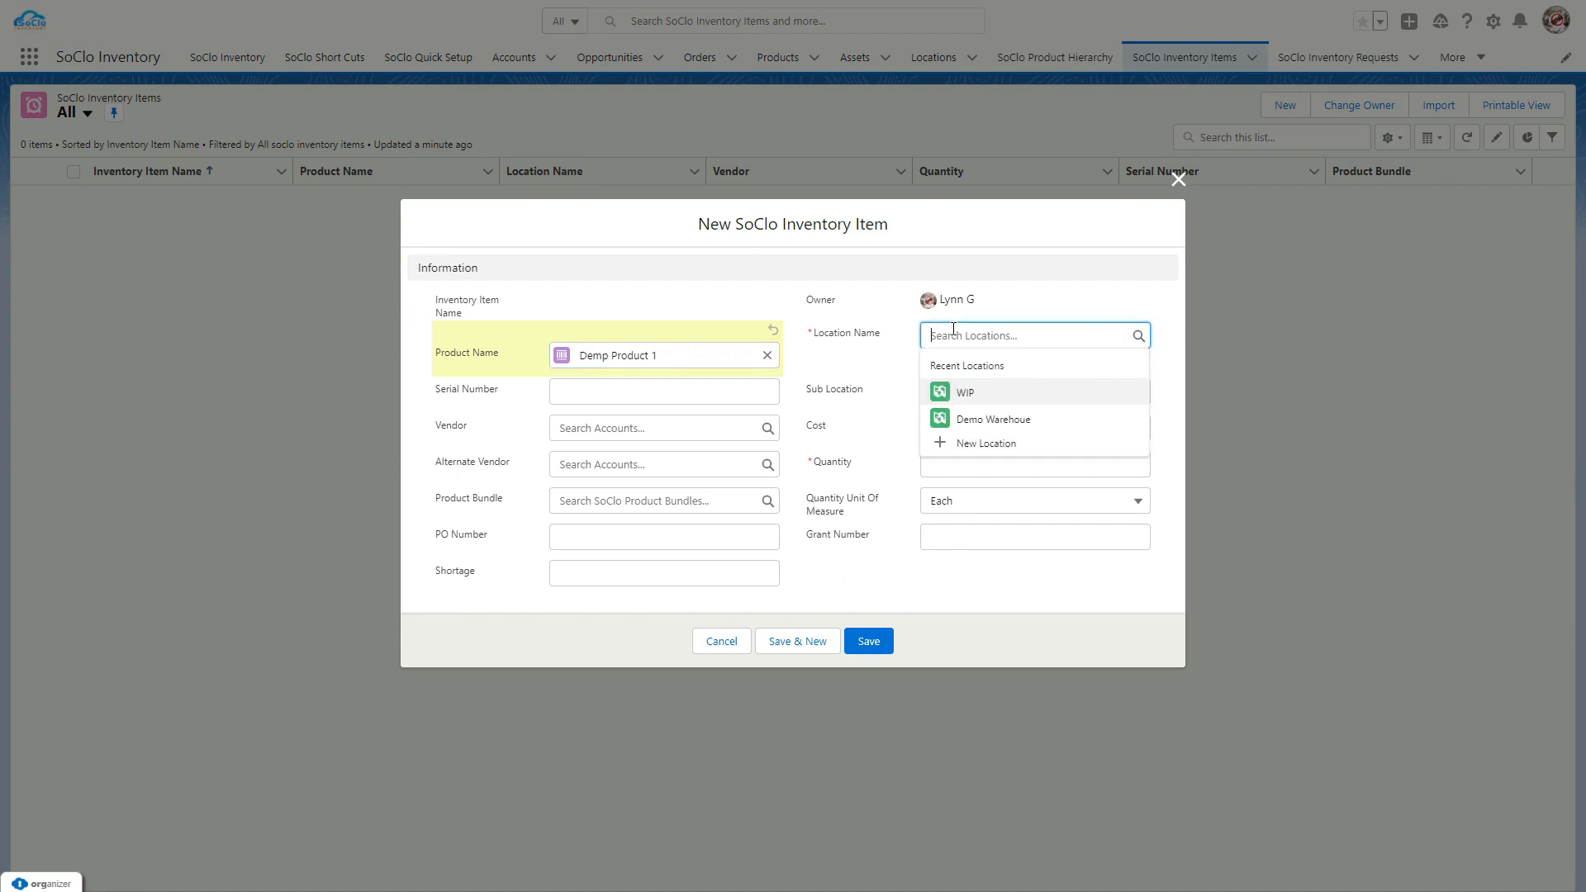
pyautogui.click(960, 419)
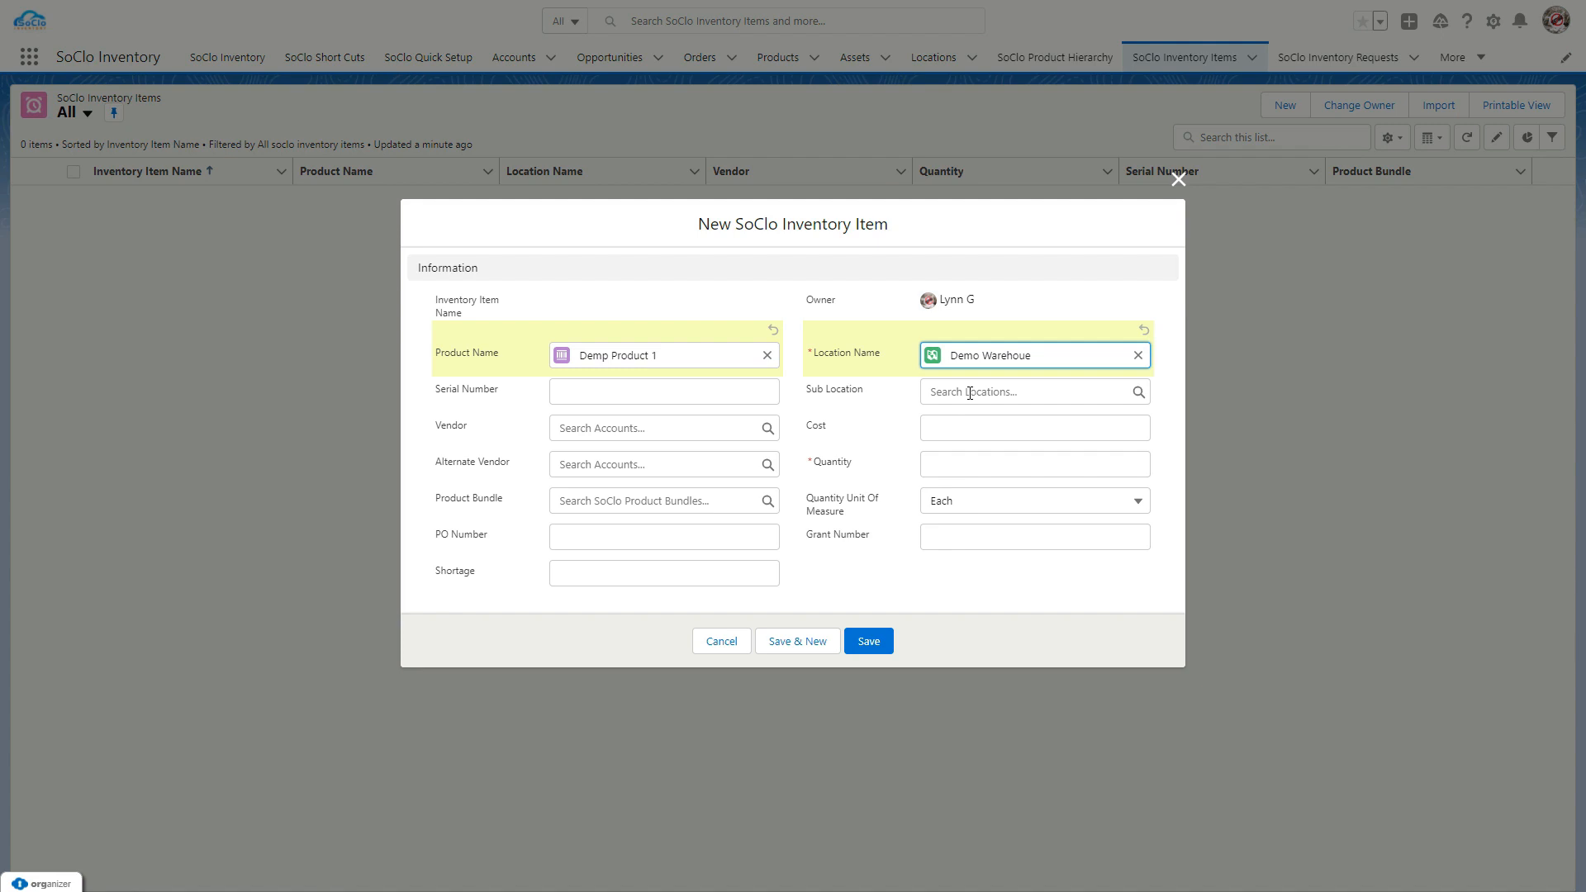
# Enter a cost of 4.85 and a quantity of 100 for the inventory item and save it
pyautogui.click(969, 423)
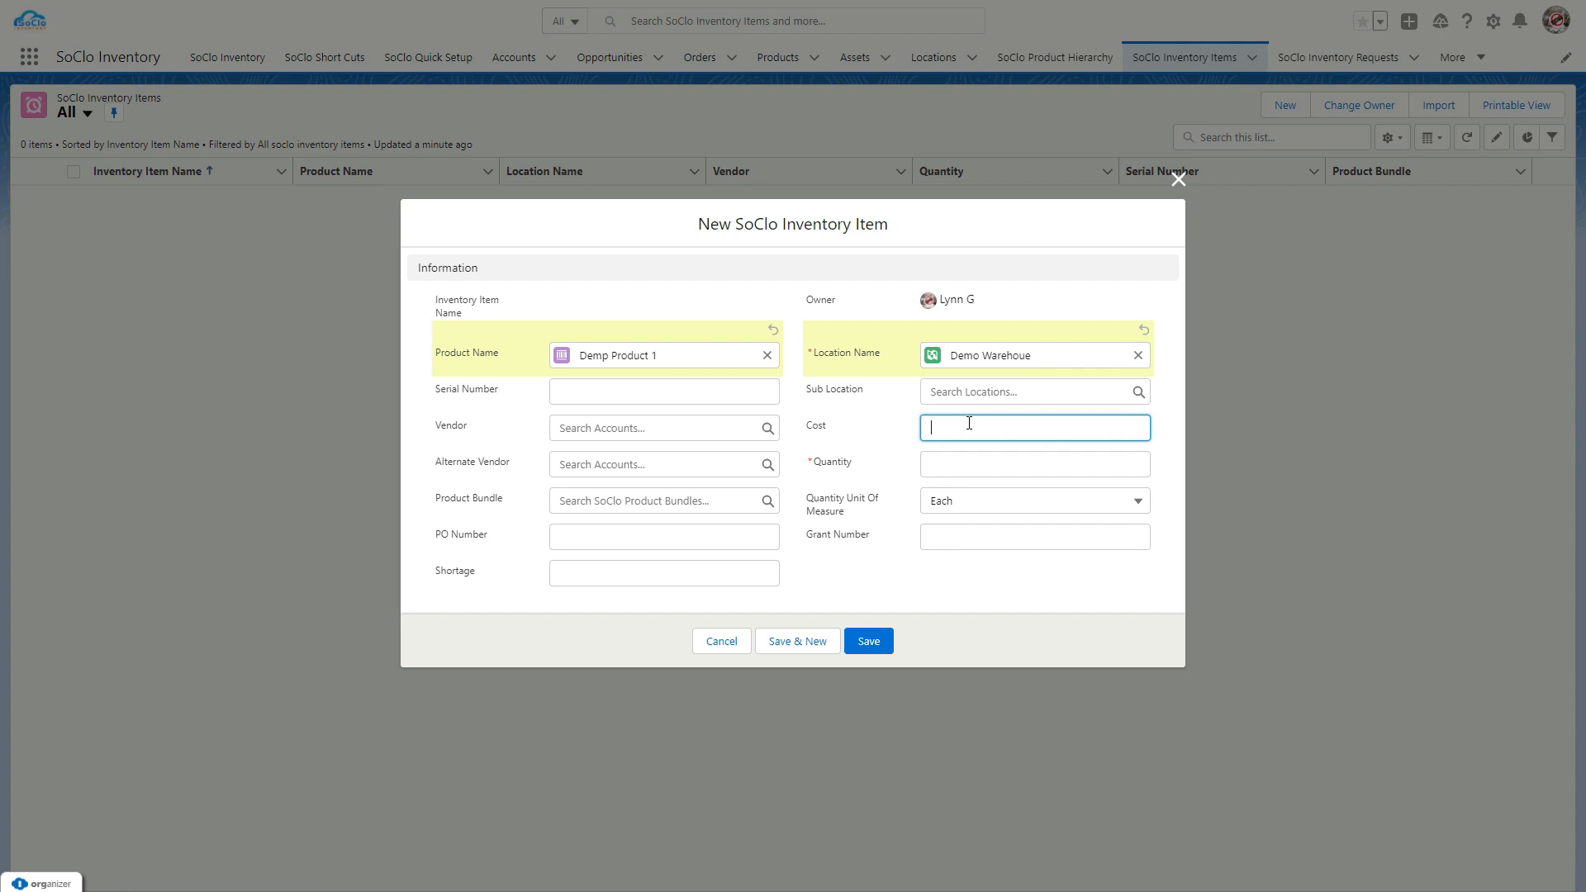
pyautogui.write('4.85')
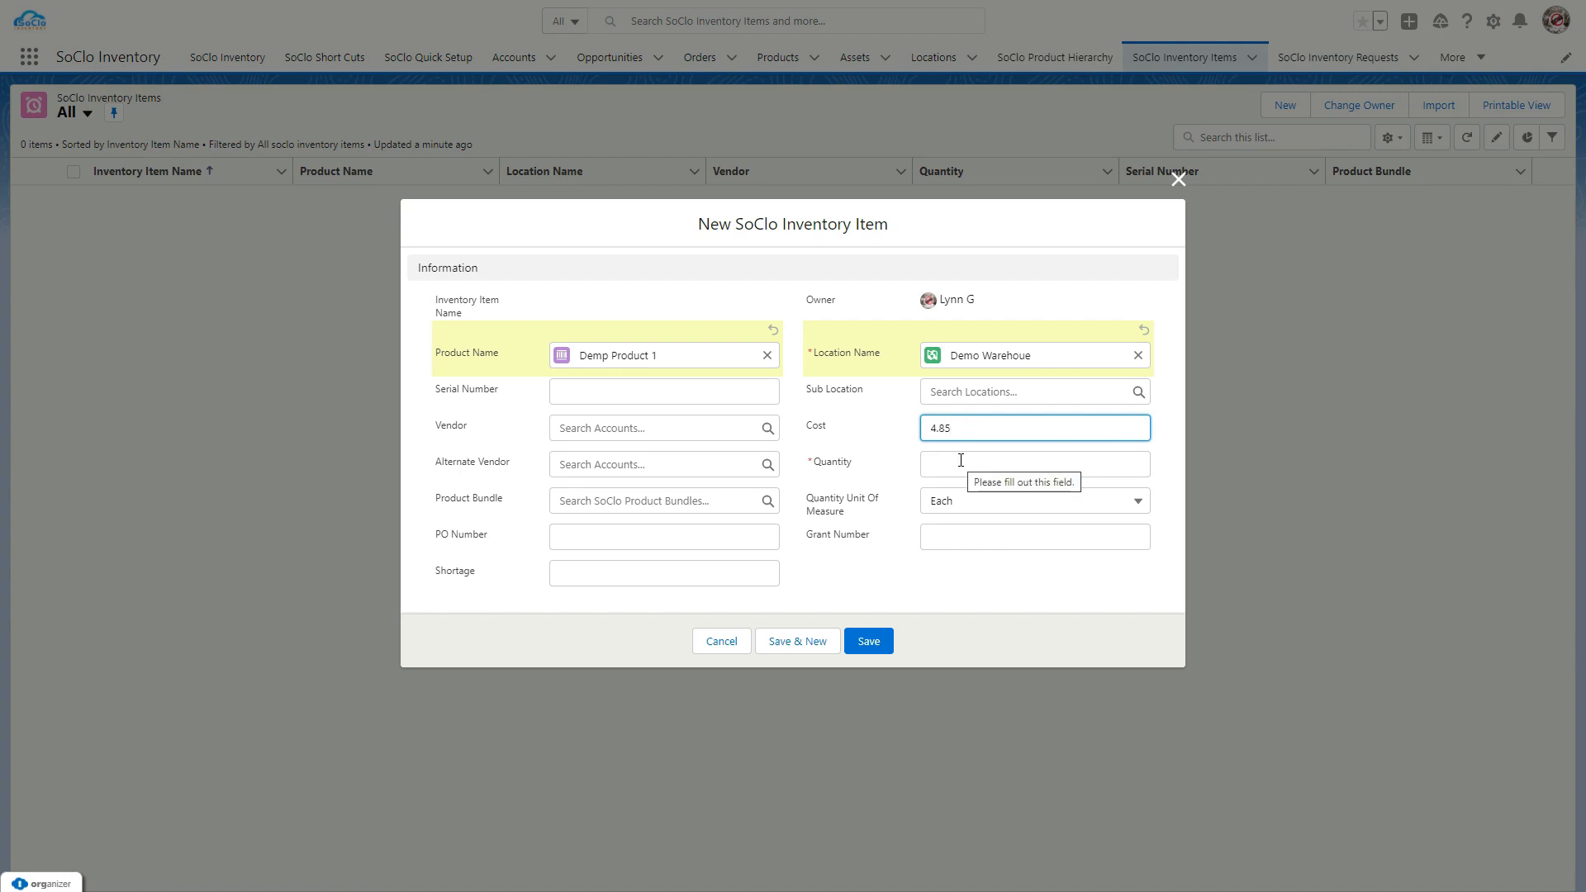
pyautogui.click(961, 460)
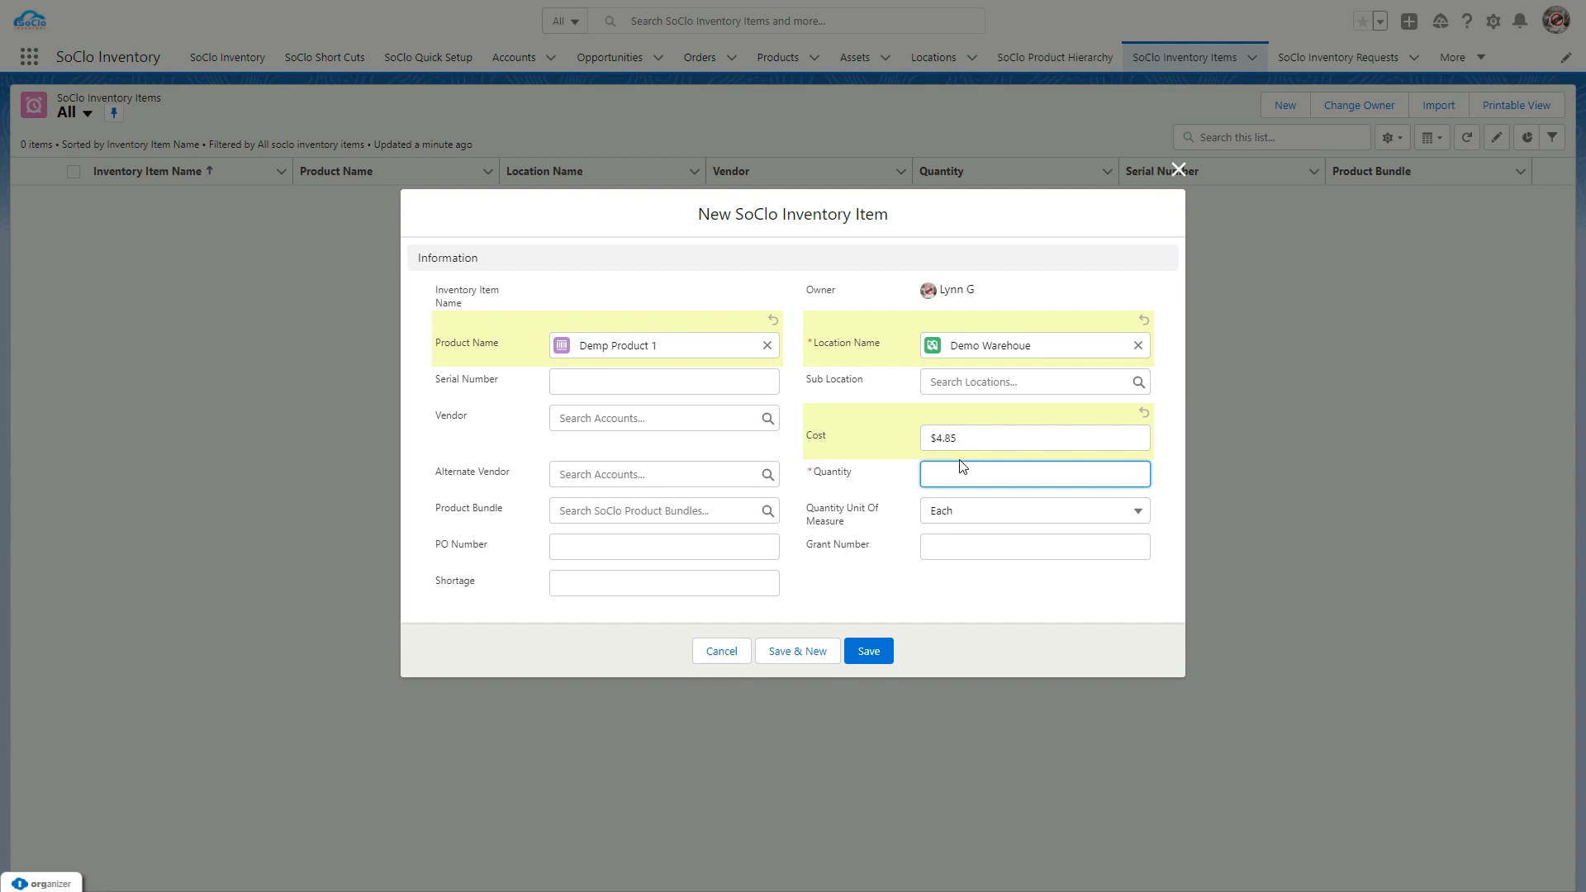
pyautogui.write('100')
pyautogui.click(876, 649)
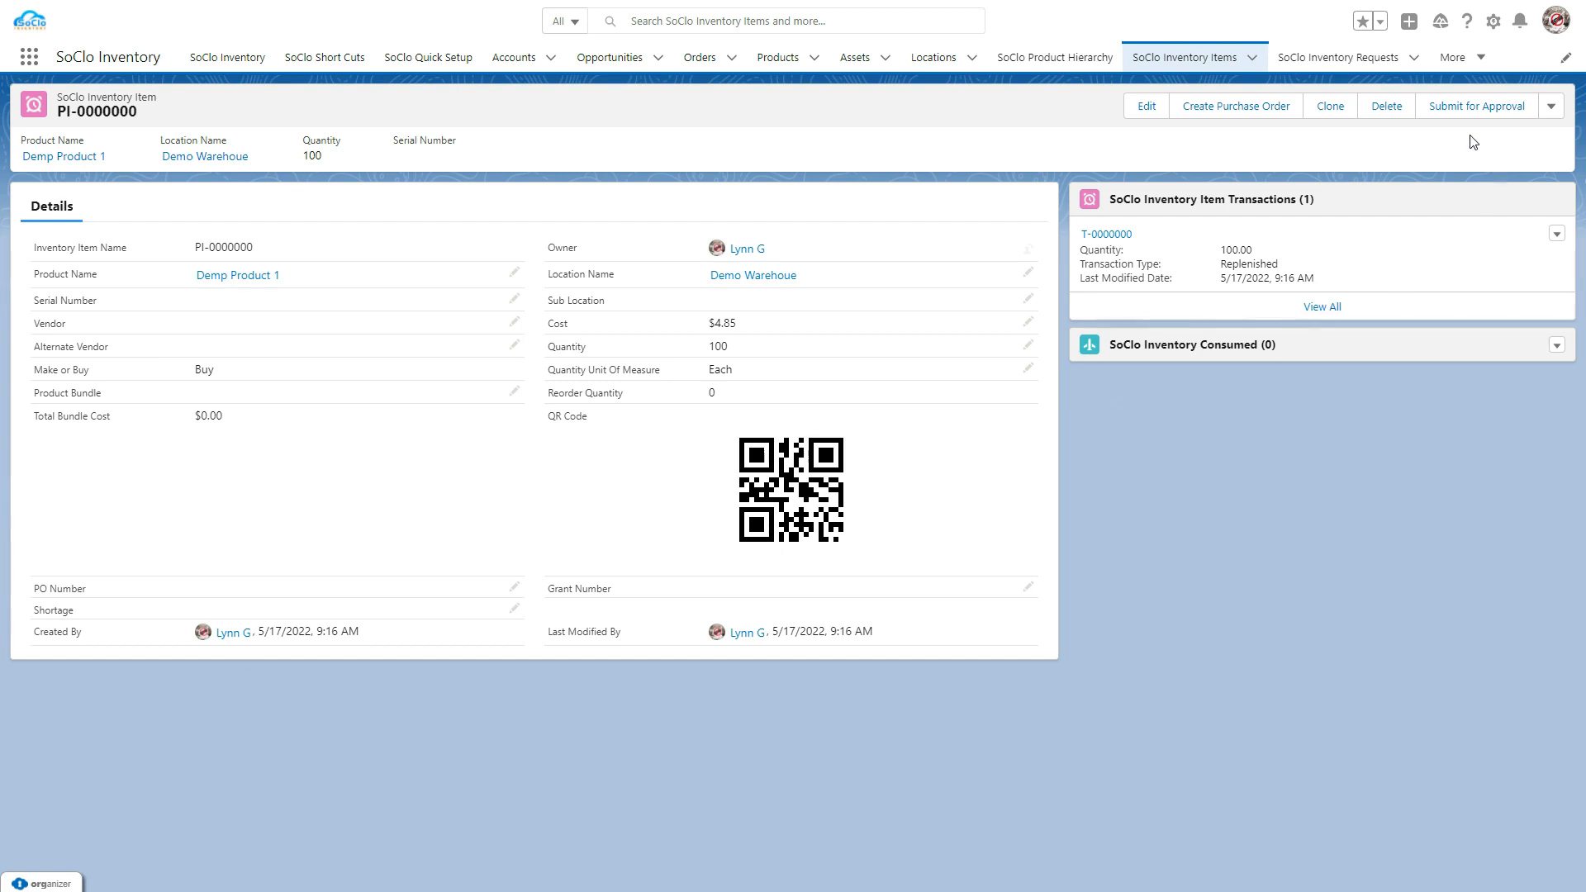
# Switch the SoClo Product Quantity list to the All view and pin that view
pyautogui.click(1460, 59)
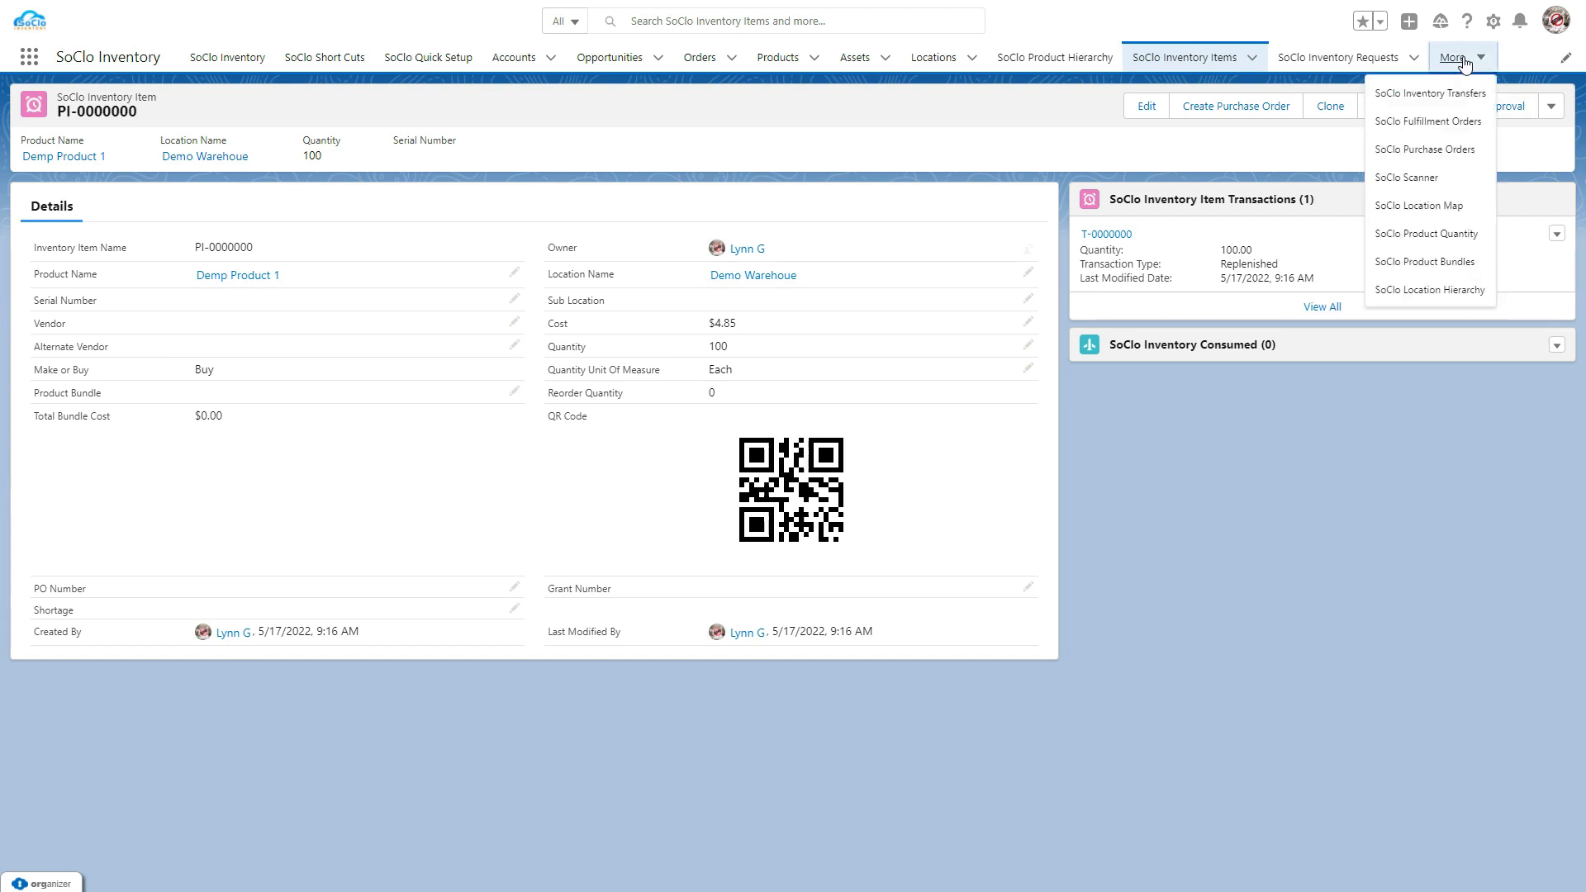
pyautogui.click(1419, 240)
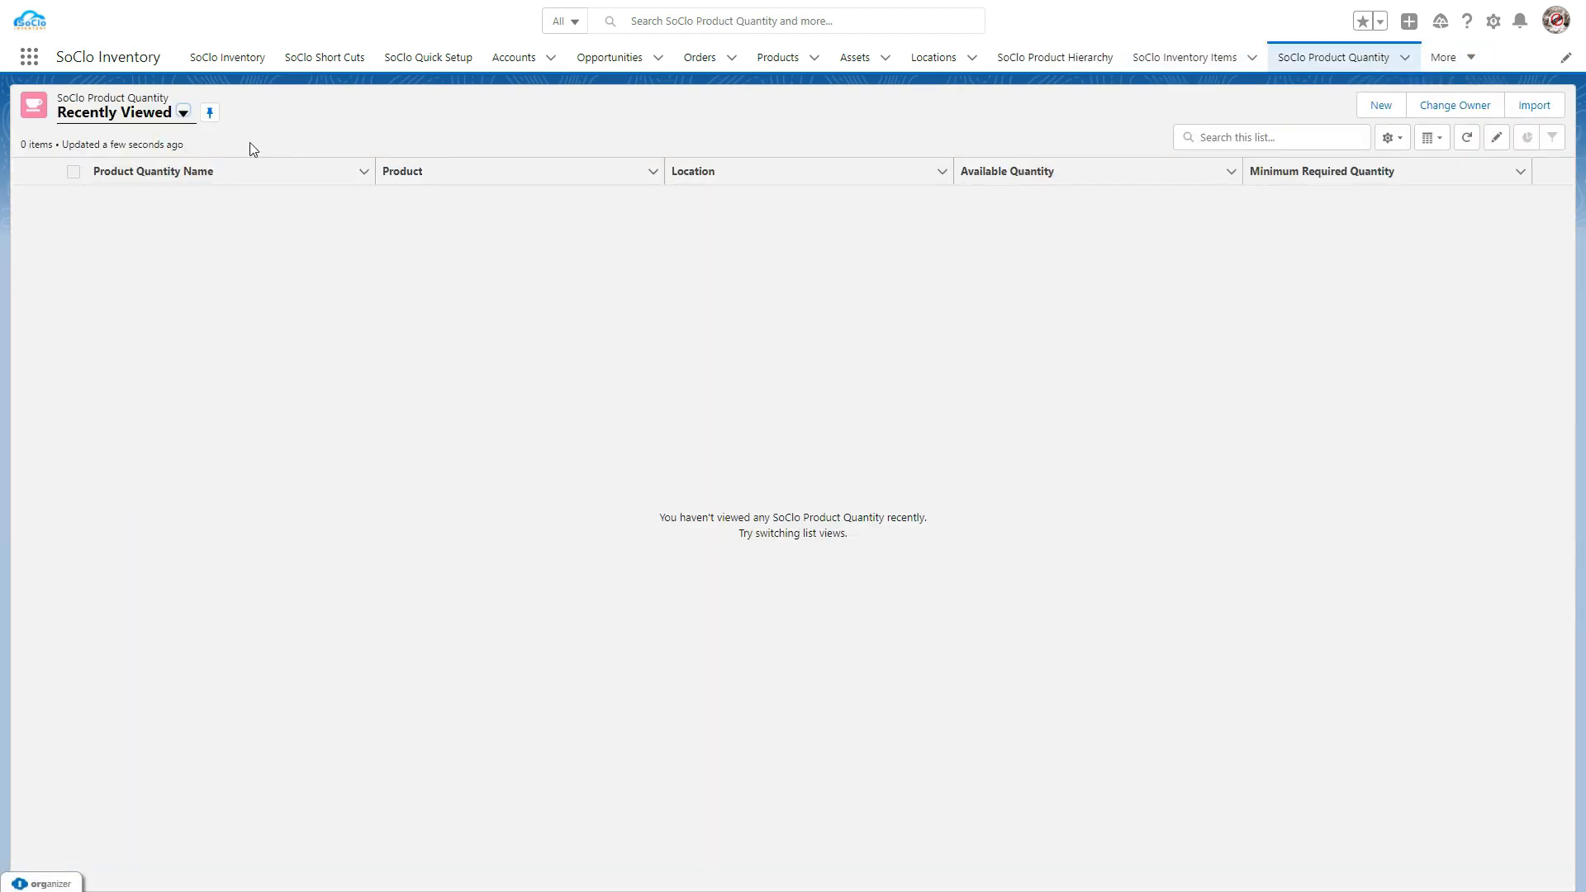
pyautogui.click(184, 114)
pyautogui.click(180, 166)
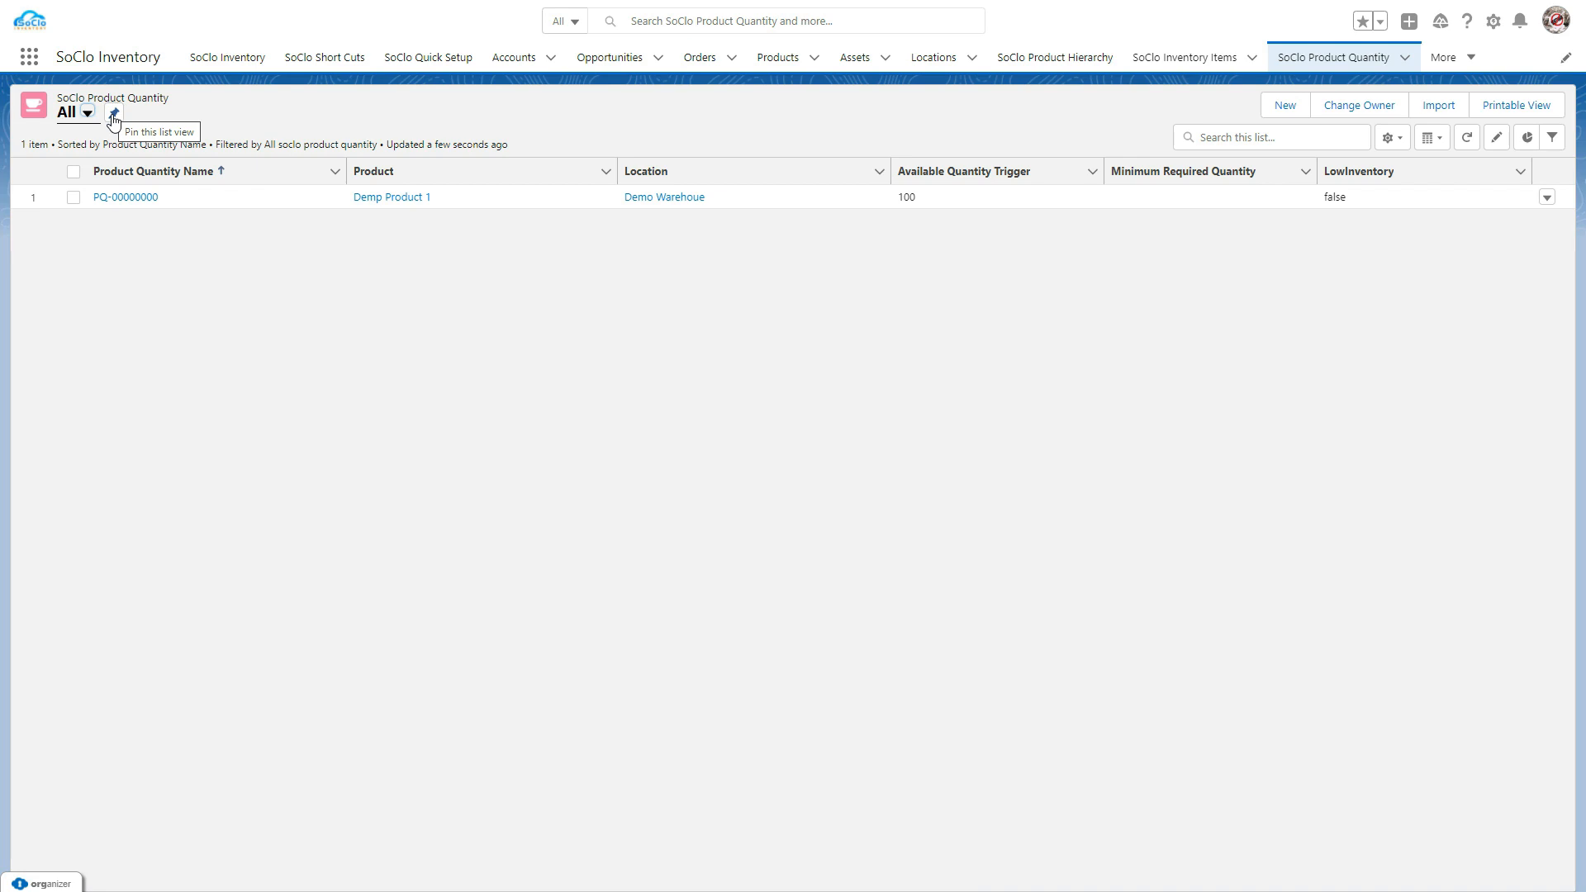
pyautogui.click(113, 115)
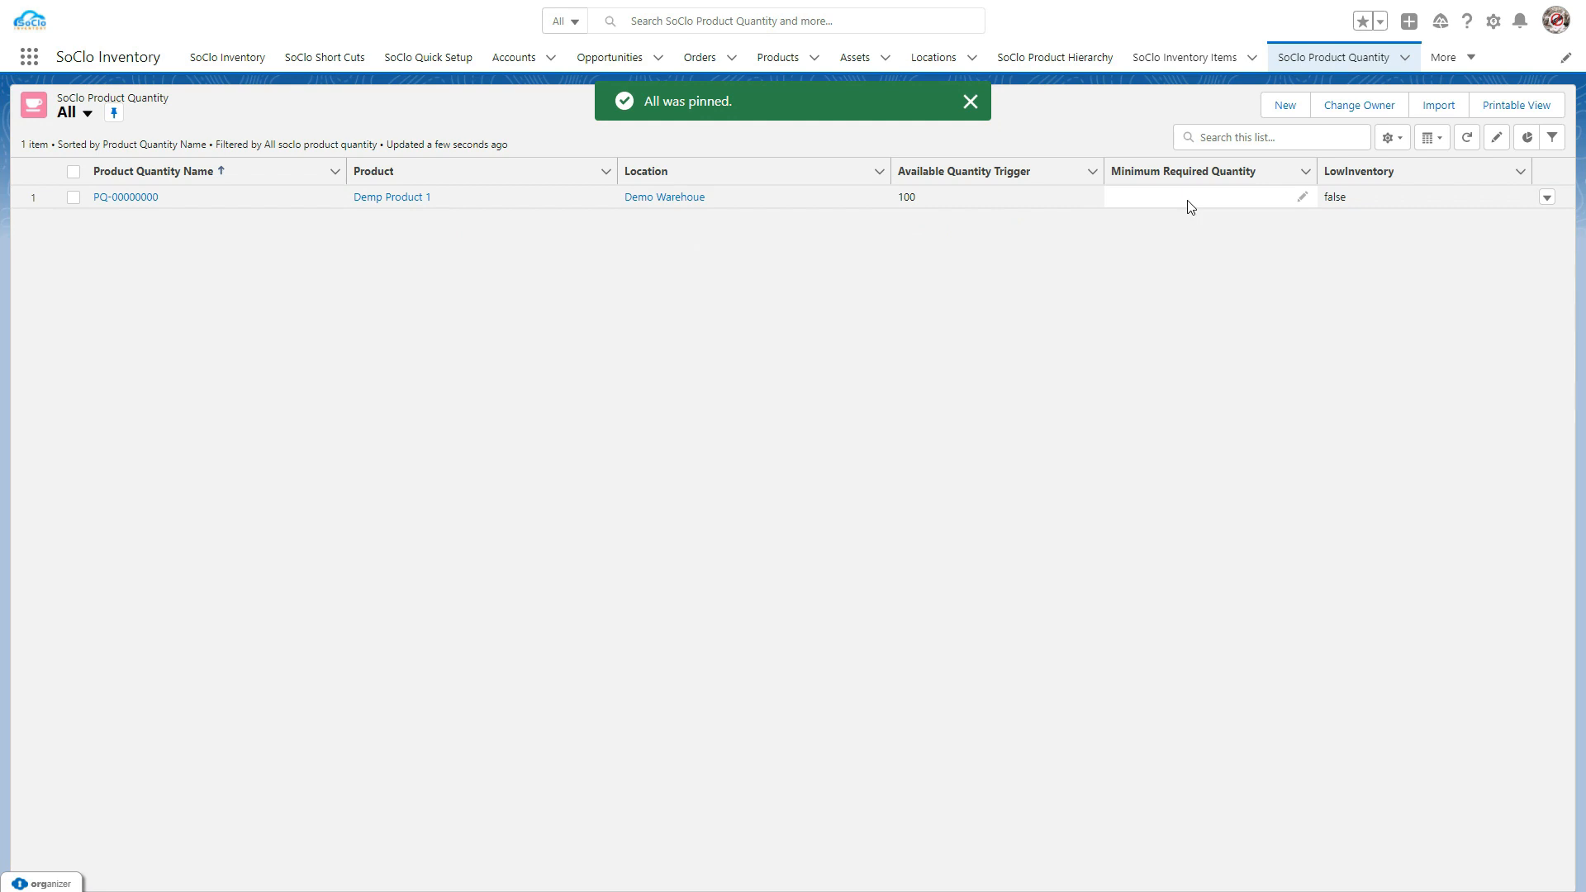
# Set the minimum required quantity of Demp Product 1 at Demo Warehoue to 10 in the list and save
pyautogui.click(1302, 196)
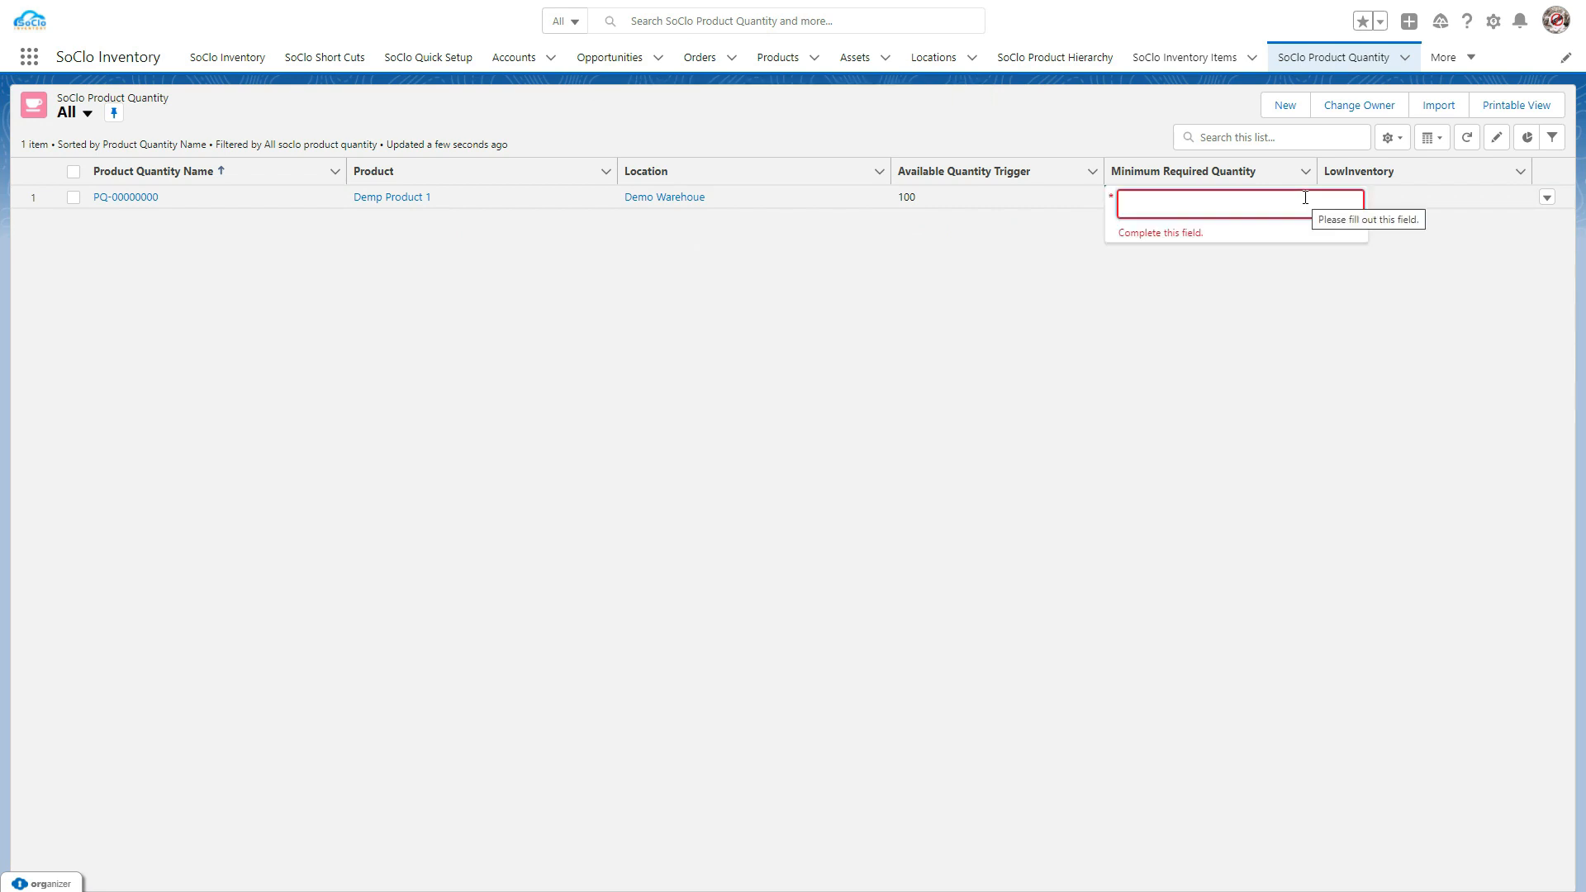
pyautogui.write('10')
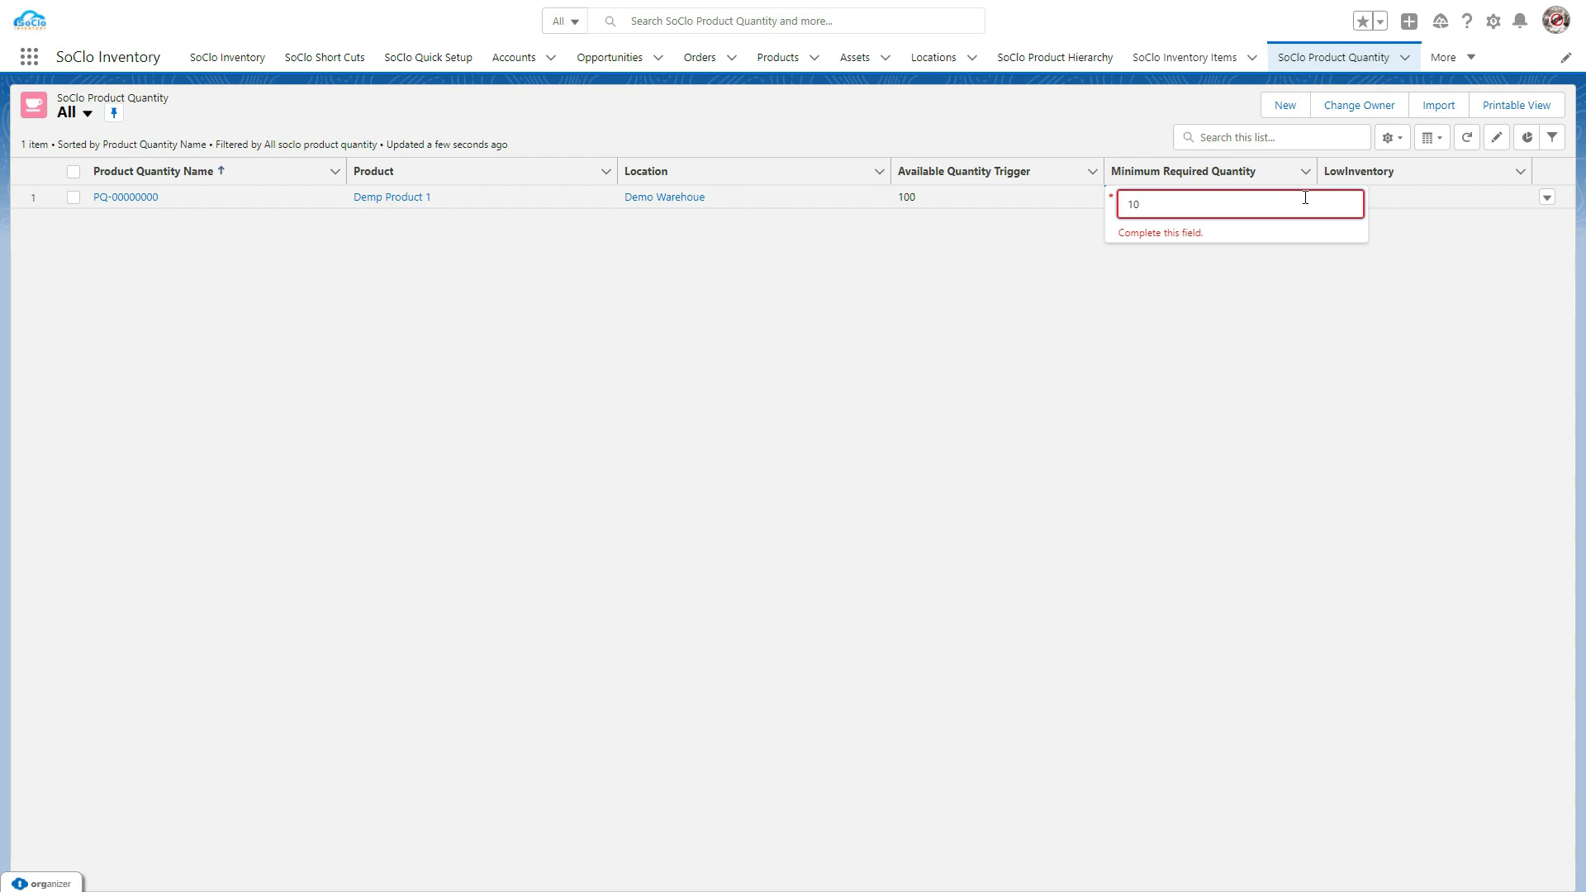
pyautogui.click(1315, 301)
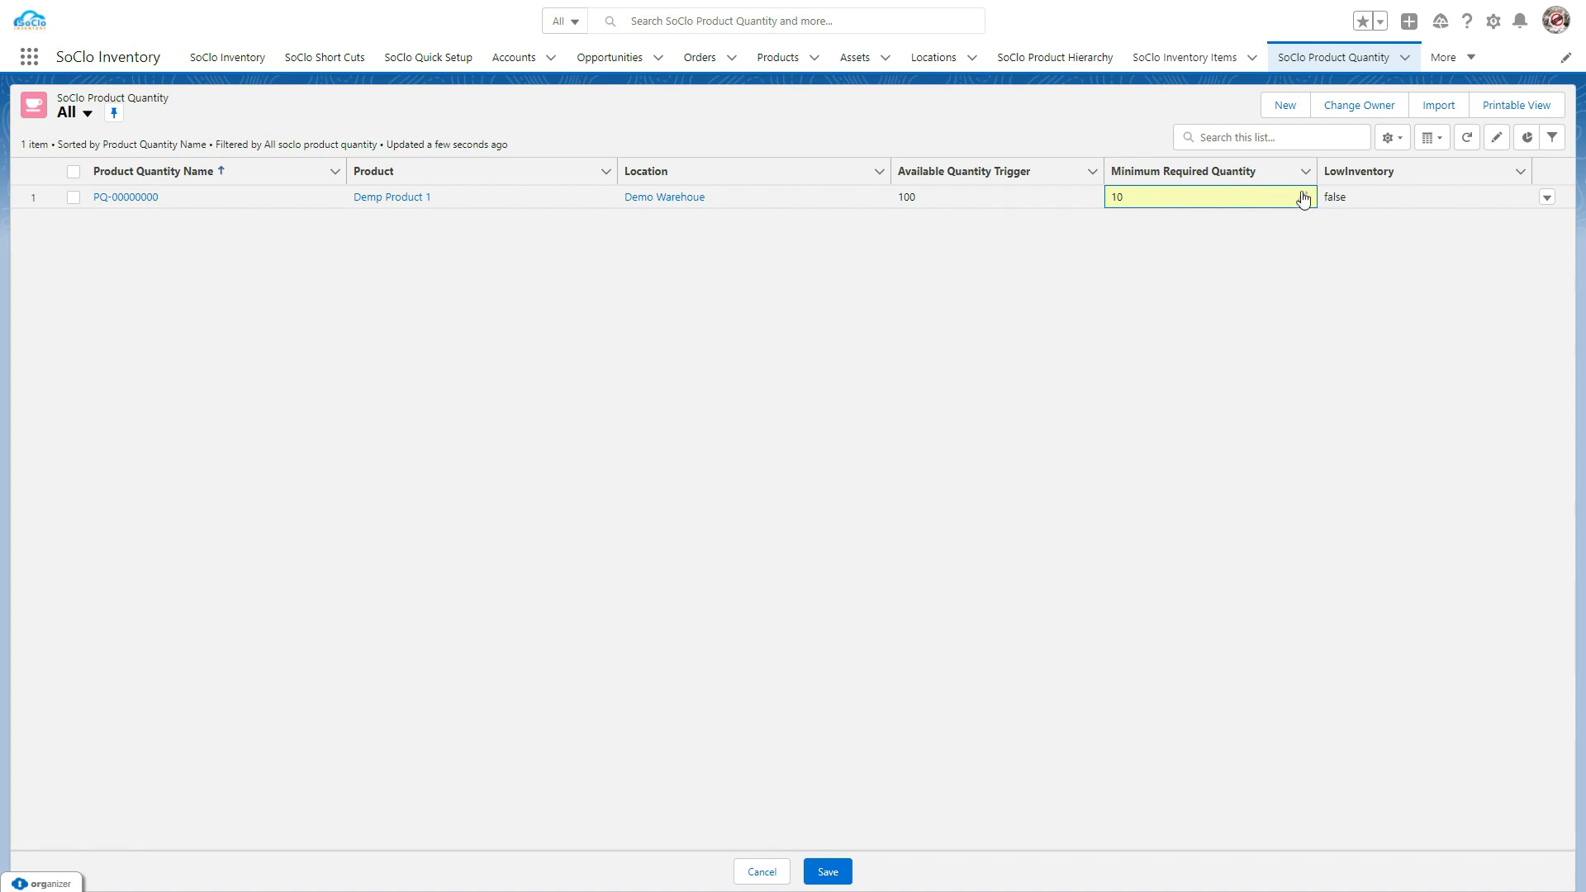
pyautogui.click(1367, 202)
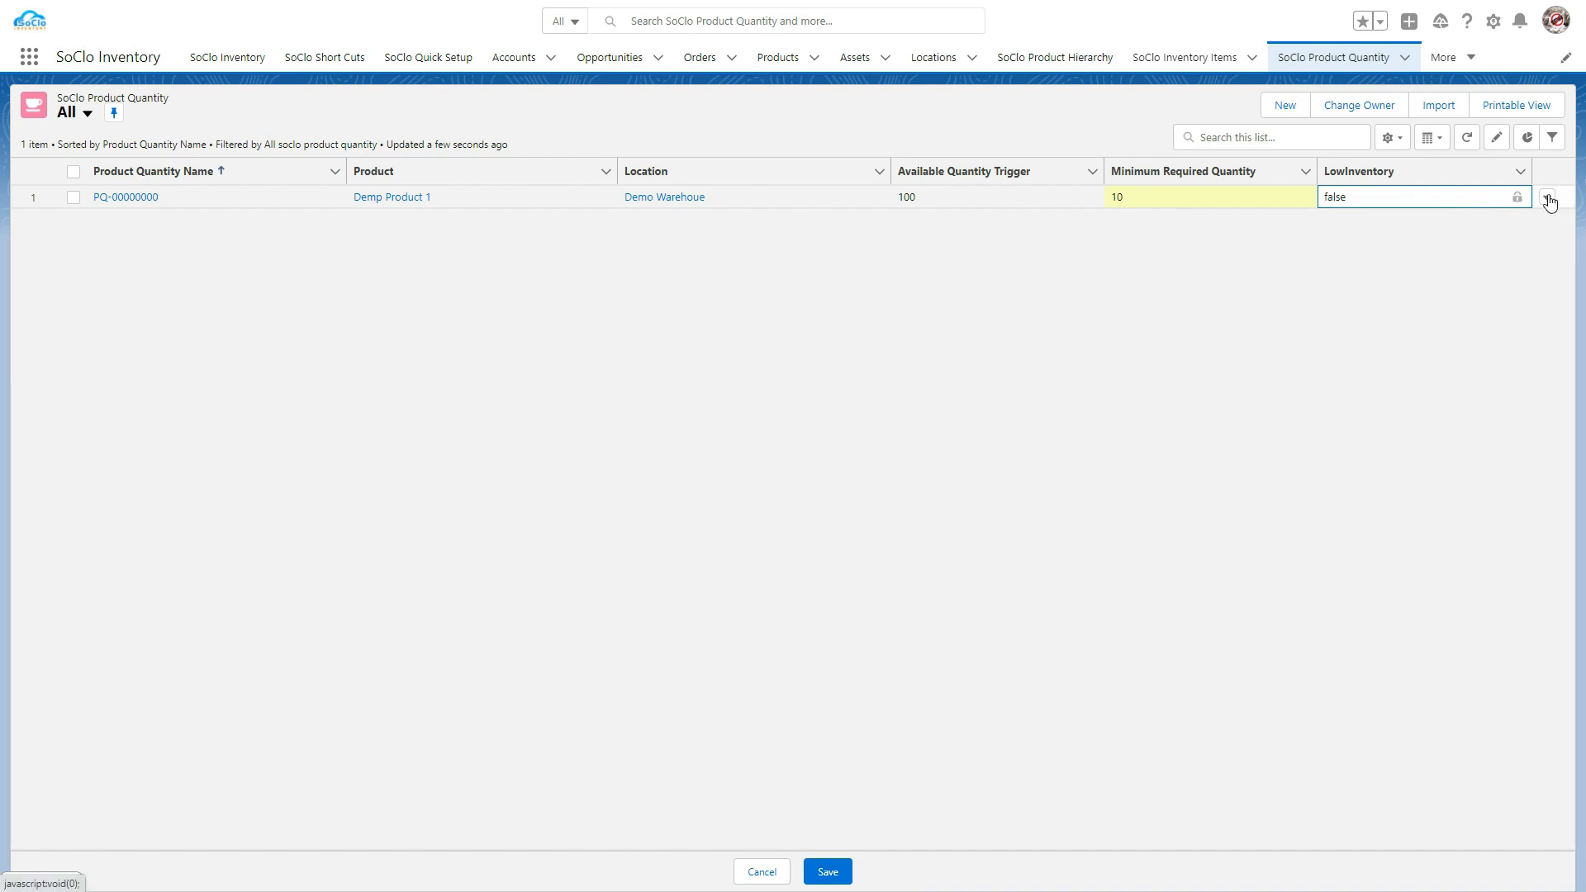
pyautogui.click(828, 872)
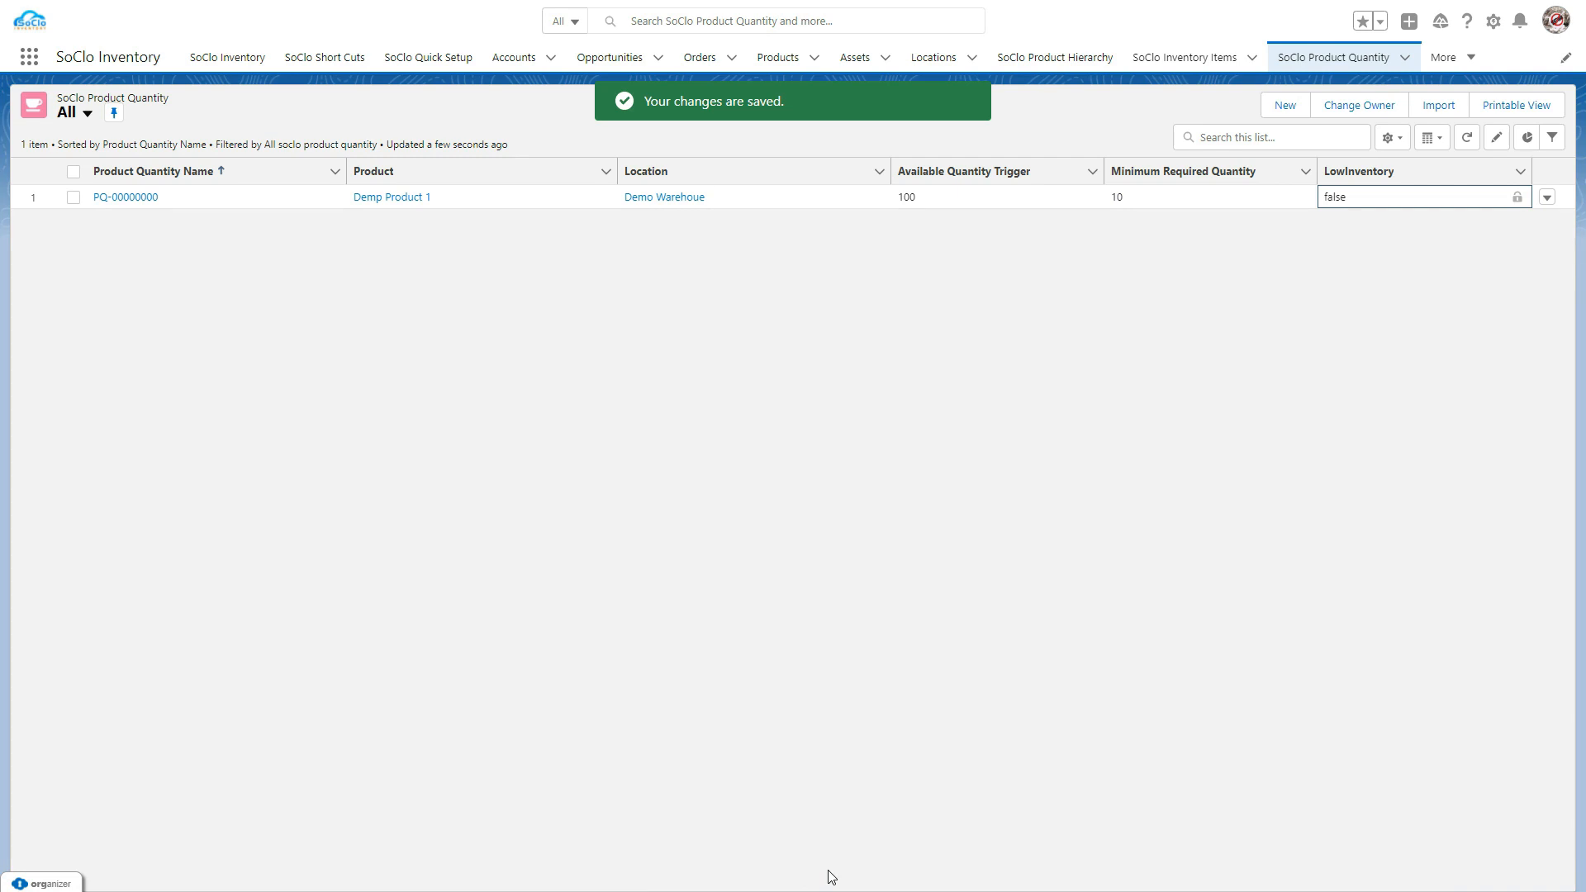
# Open the Demp Product 1 product quantity record for editing, review its fields and save it
pyautogui.click(1546, 203)
pyautogui.click(1515, 235)
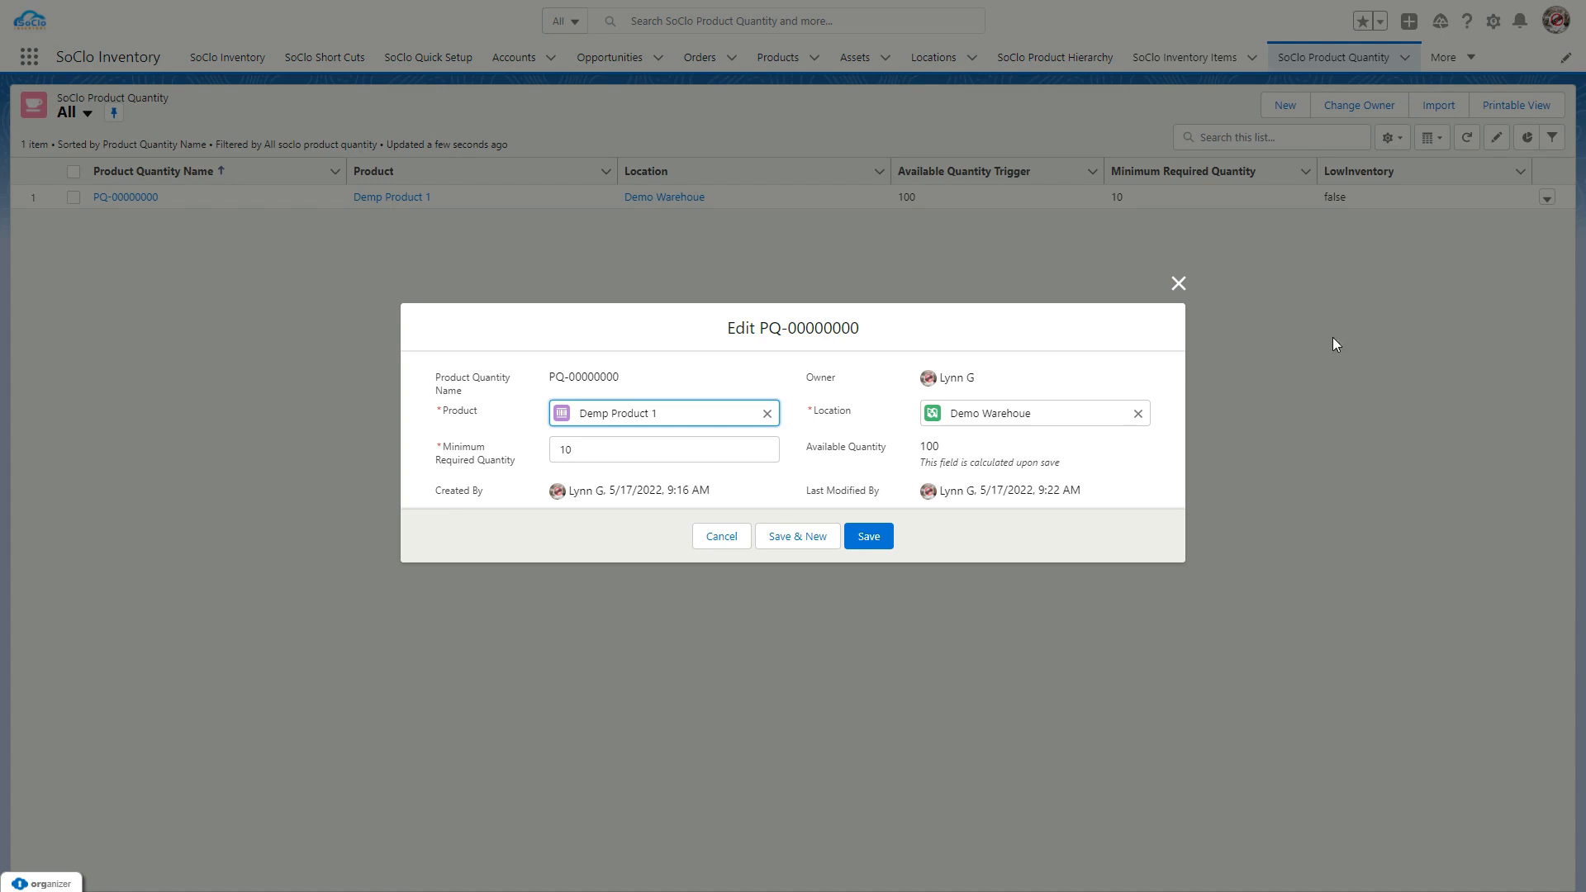
pyautogui.click(867, 538)
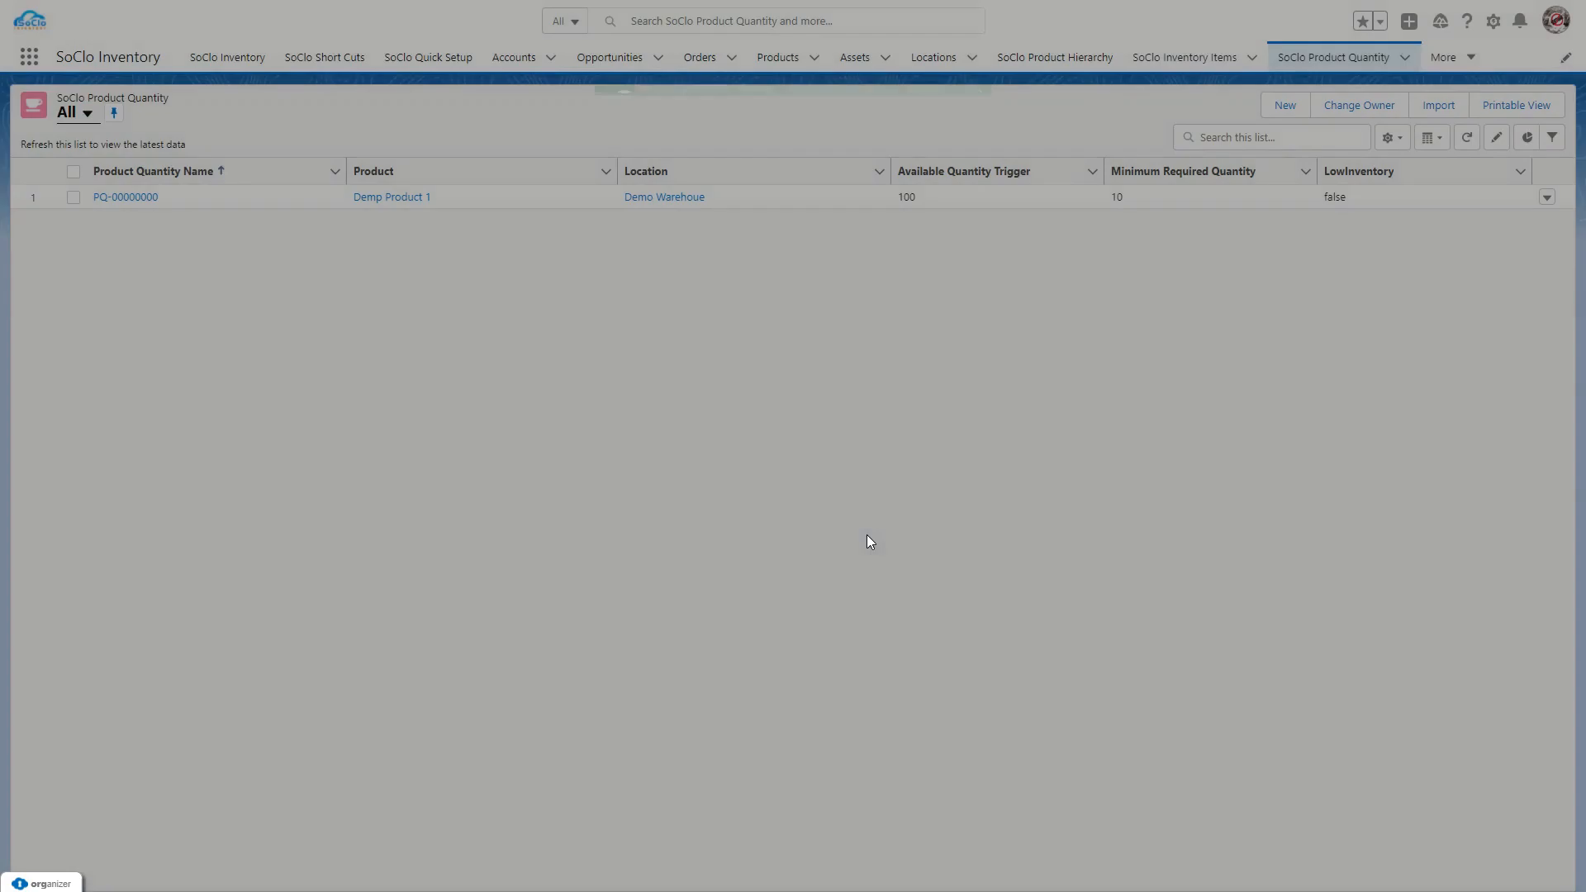